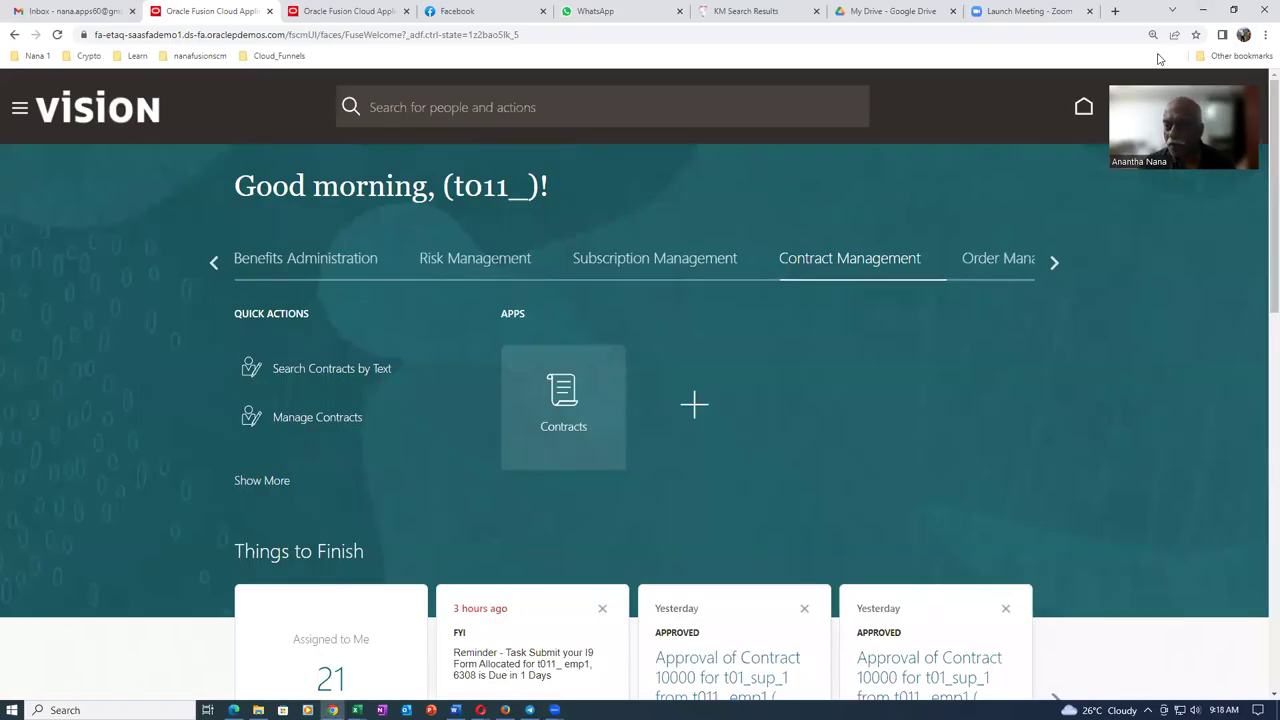
Step: Go to Setup and Maintenance and open its task search page
{"action": "left_click_drag", "start_coordinate": [1174, 84], "coordinate": [1143, 392]}
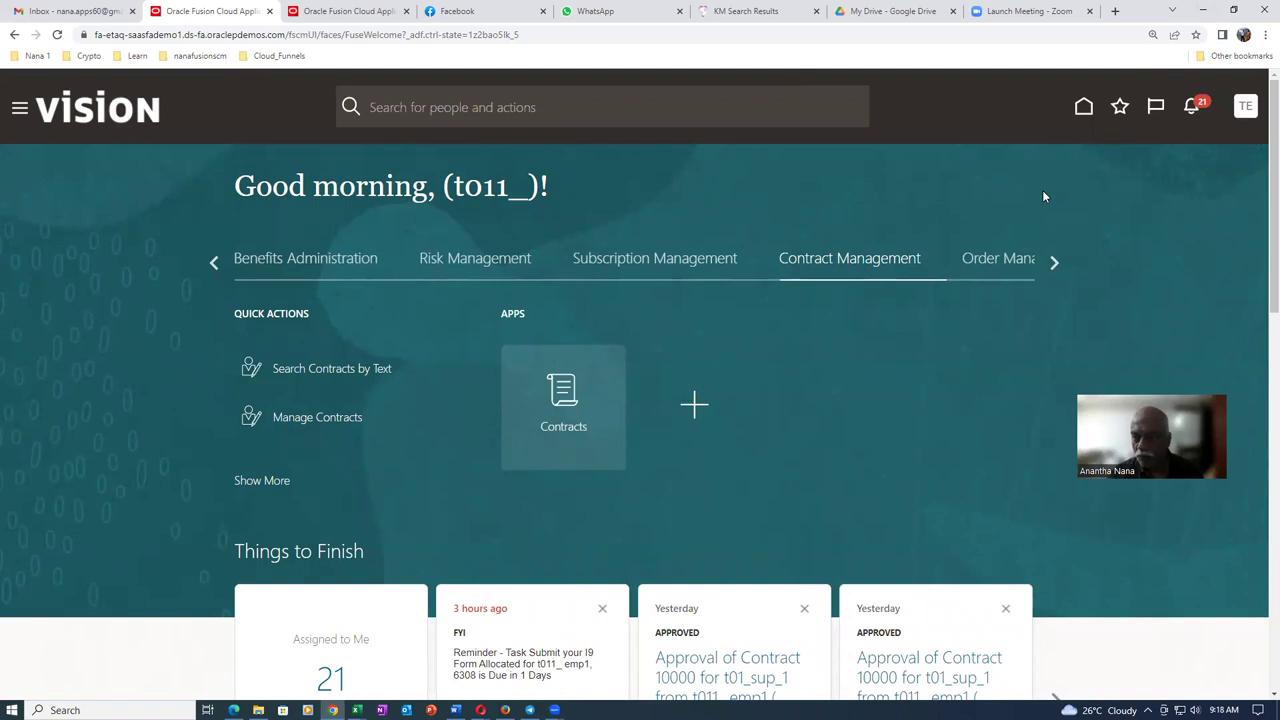
{"action": "left_click", "coordinate": [1245, 106]}
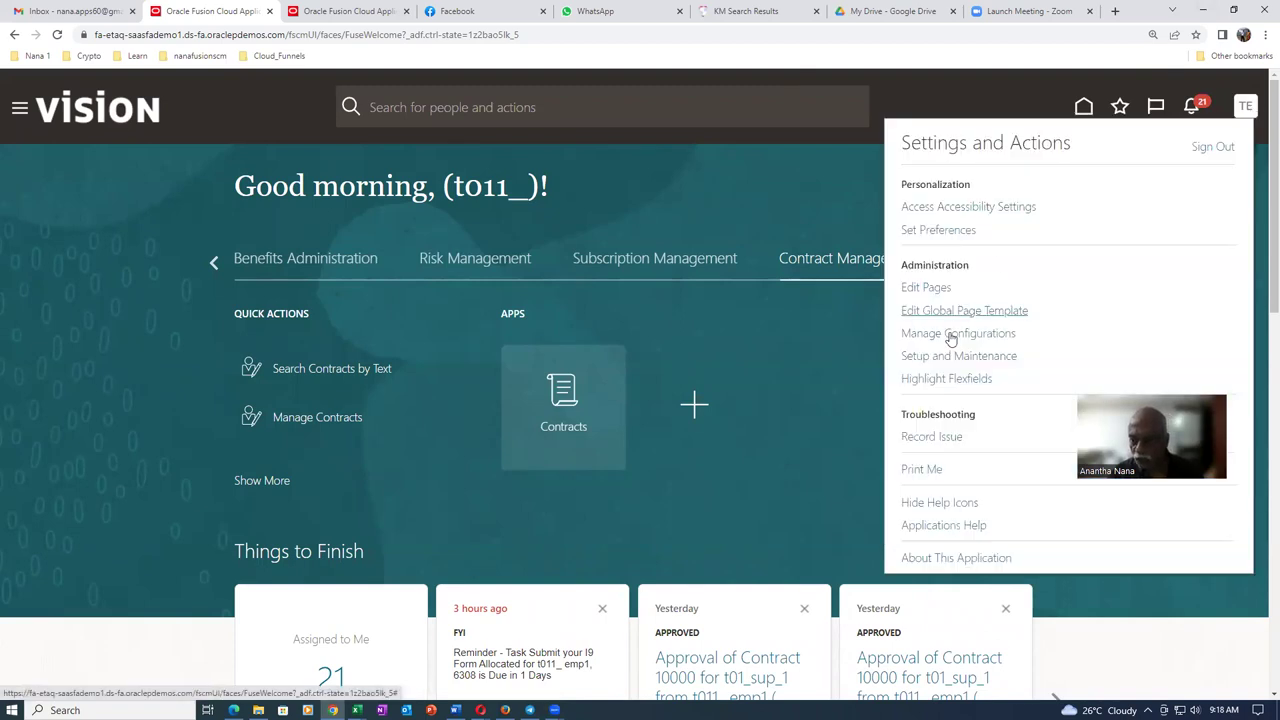
{"action": "left_click", "coordinate": [951, 356]}
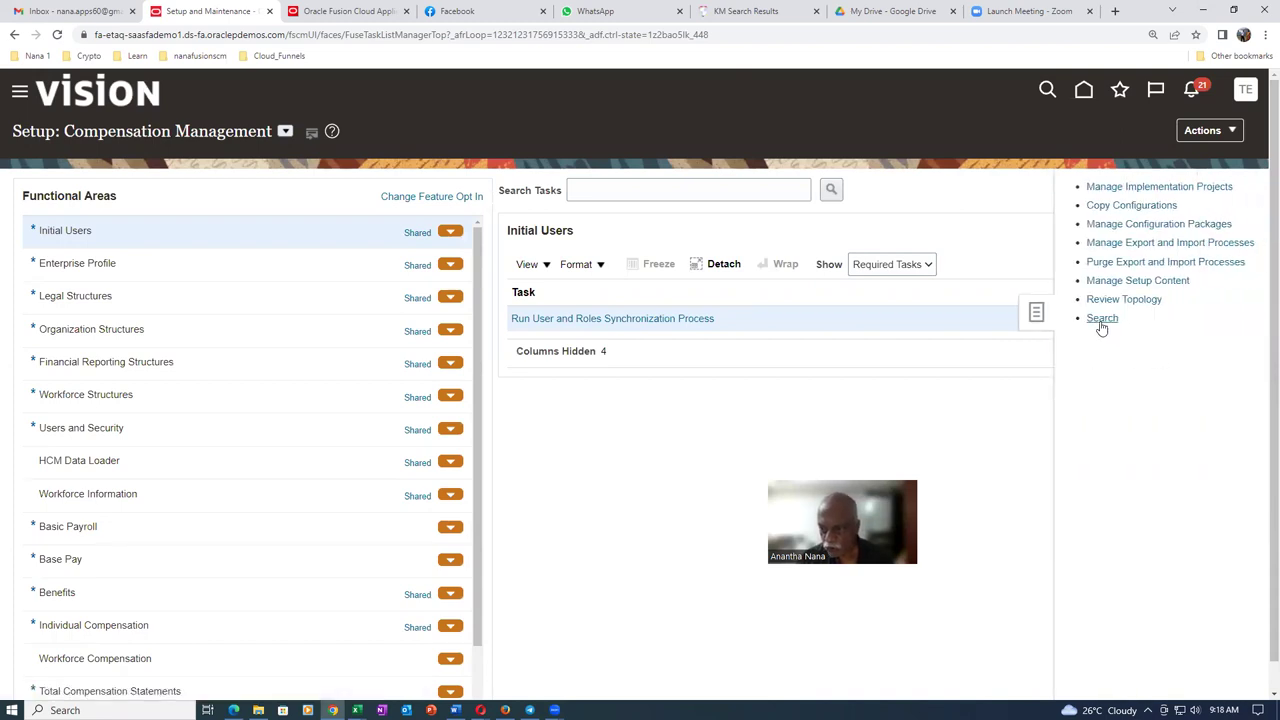
{"action": "left_click", "coordinate": [1101, 320]}
Step: Search the setup tasks for man%int%res%org% and open the Manage Internal Resource Organizations task
{"action": "left_click", "coordinate": [312, 194]}
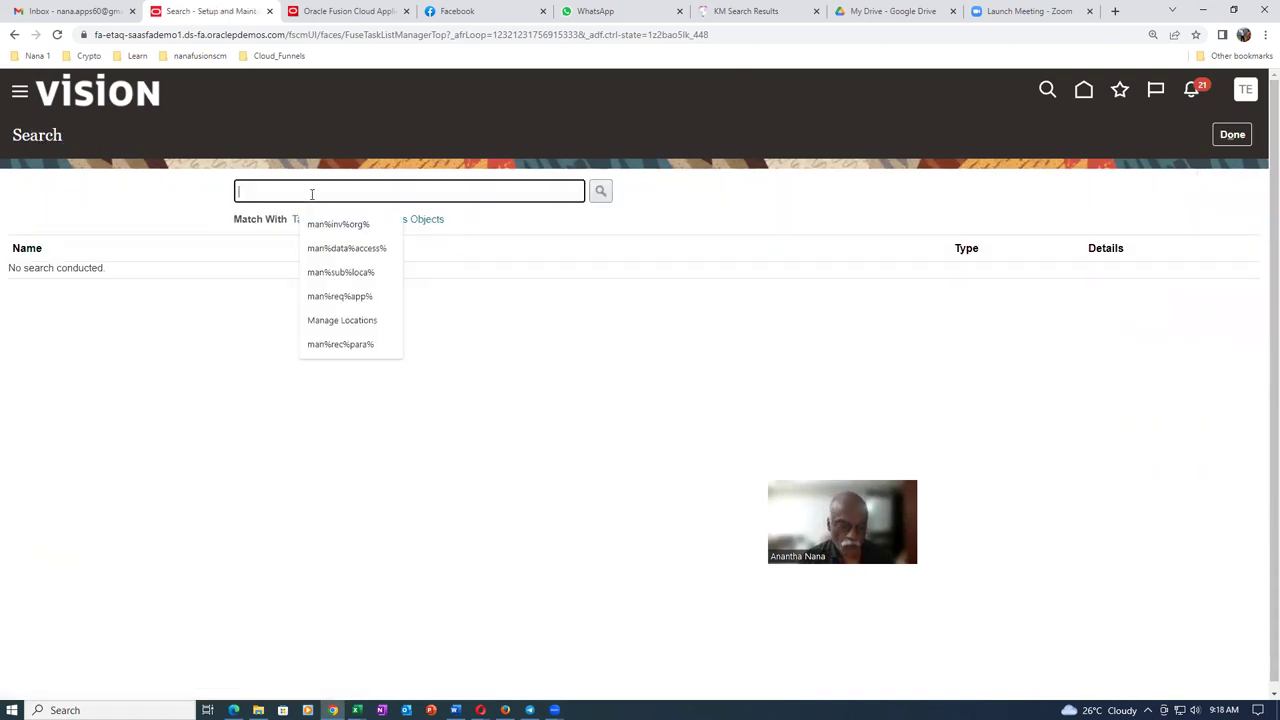
{"action": "type", "text": "man%in"}
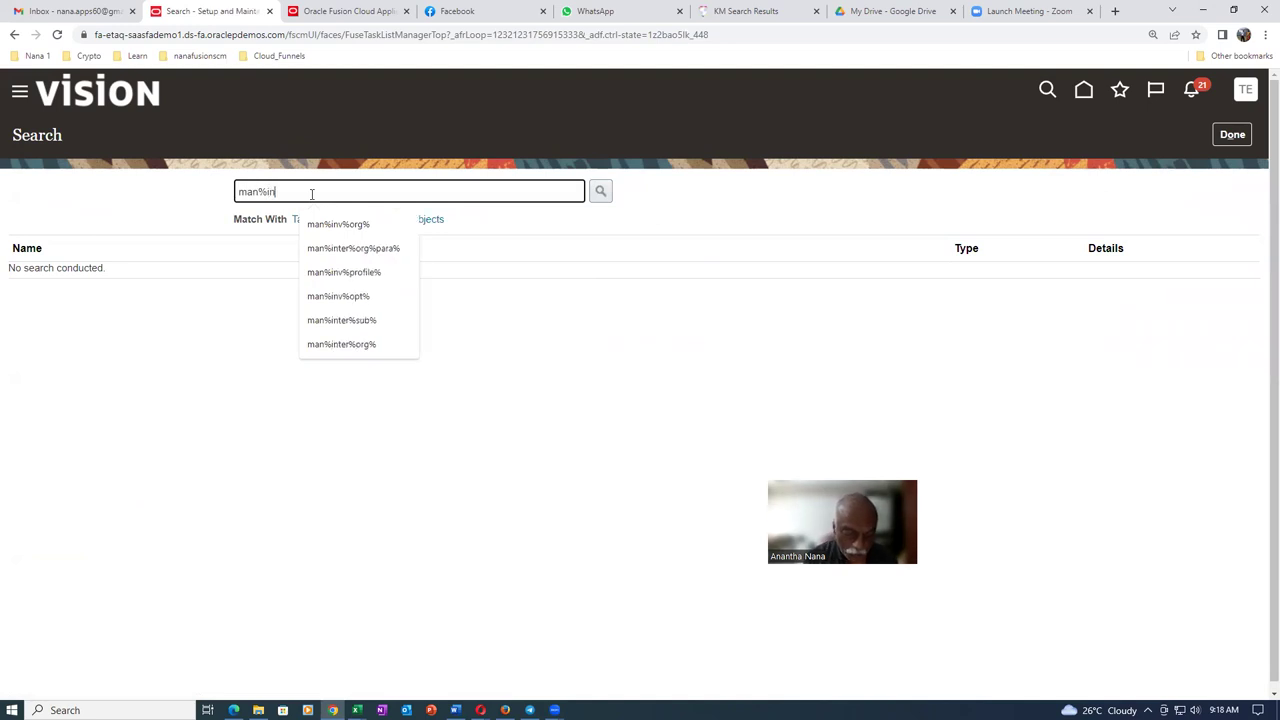
{"action": "type", "text": "t%res%"}
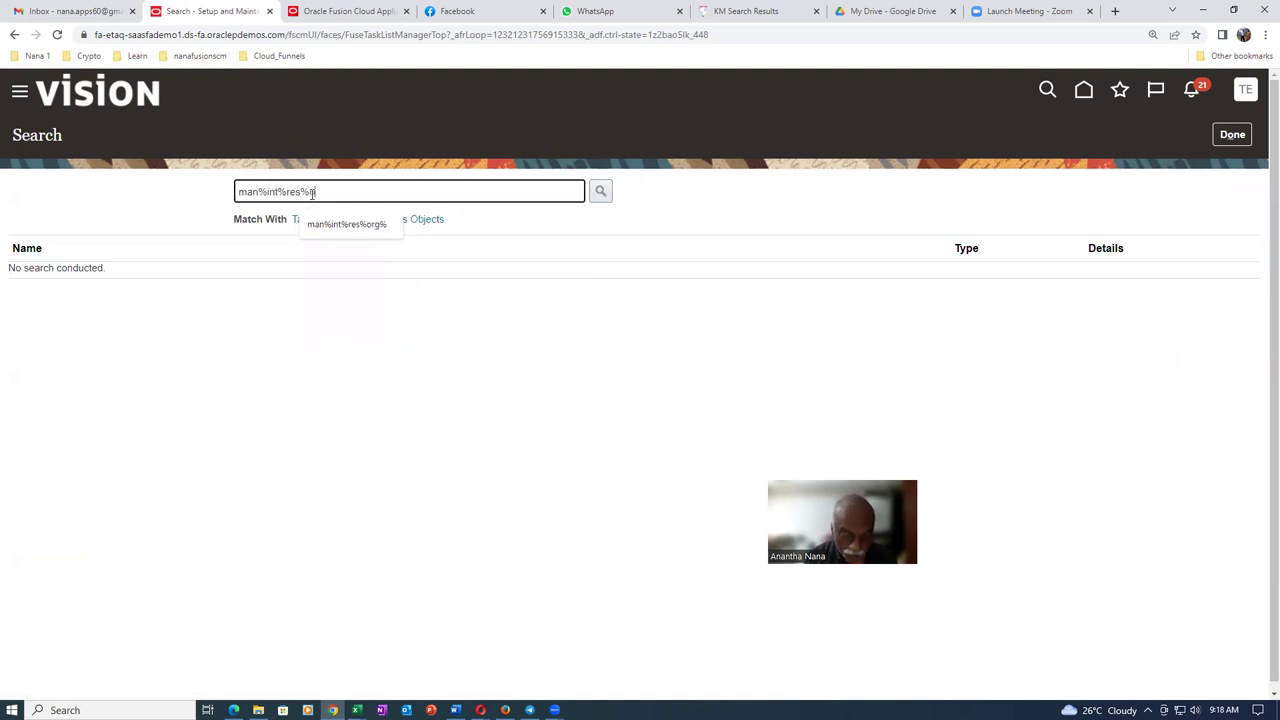
{"action": "type", "text": "org%"}
{"action": "key", "text": "Return"}
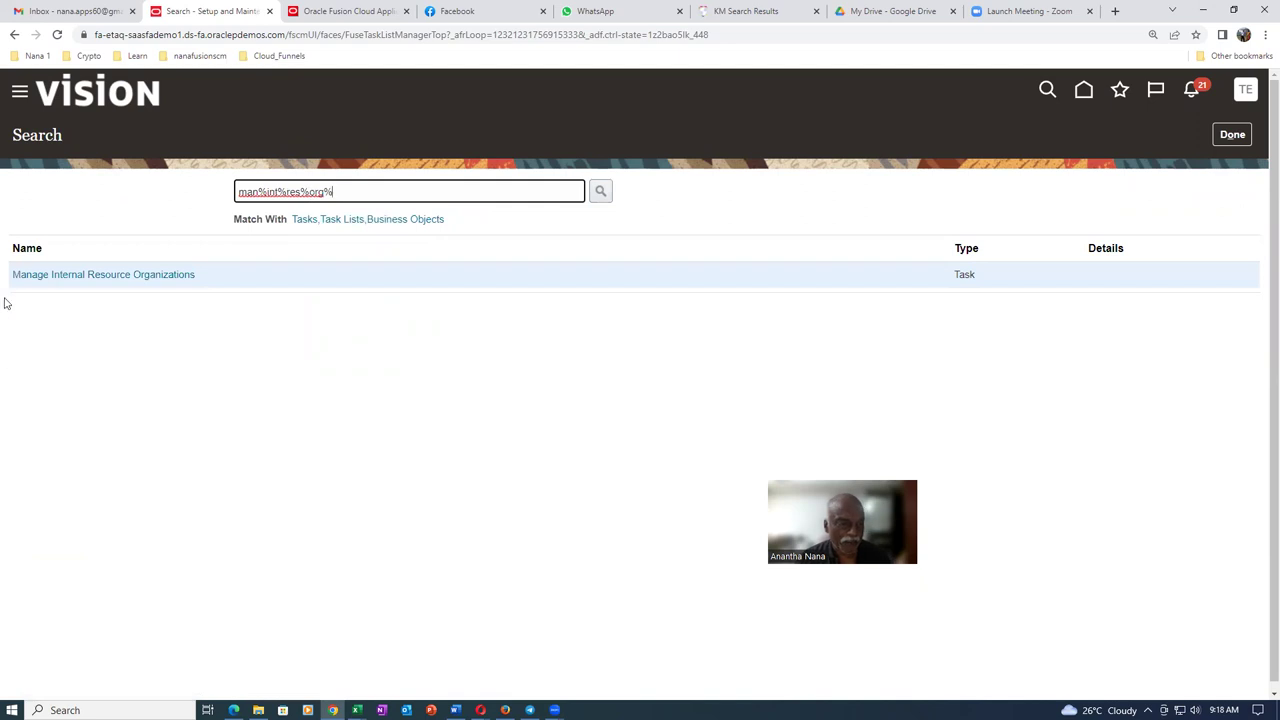
{"action": "left_click", "coordinate": [89, 277]}
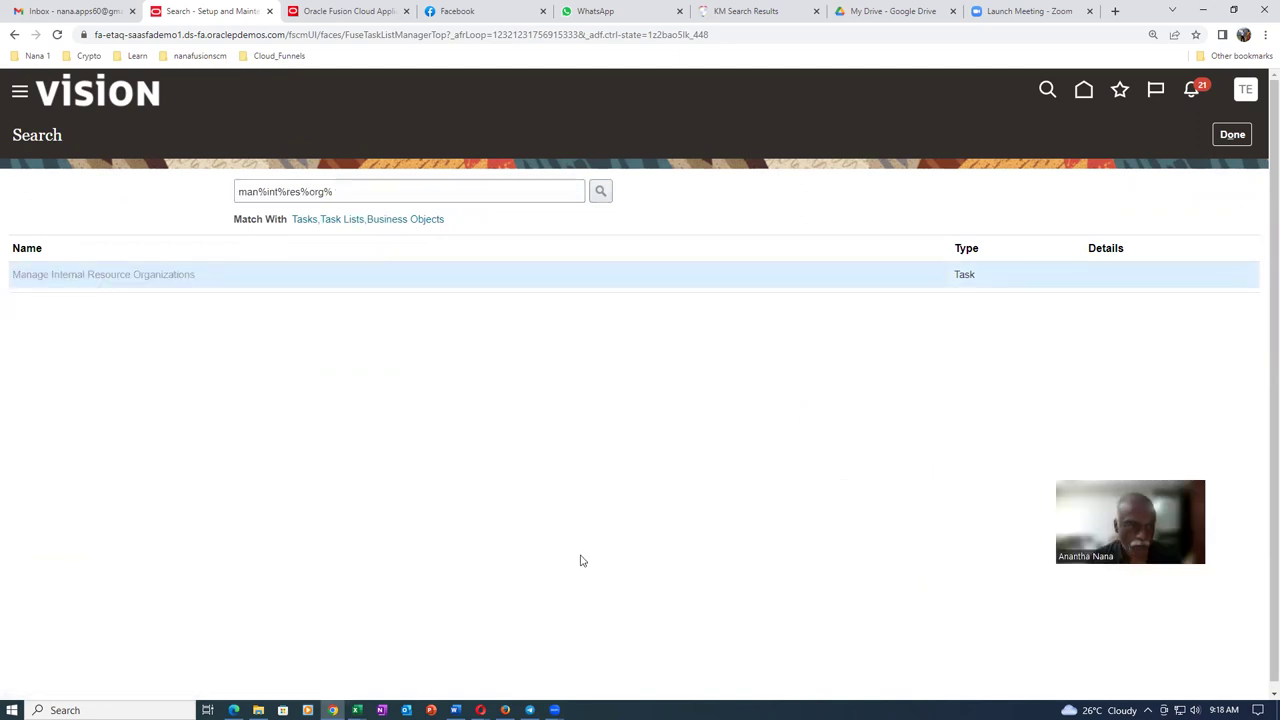
Step: Start creating an internal resource organization with the Create New Organization option and continue to the basic information
{"action": "left_click", "coordinate": [203, 423]}
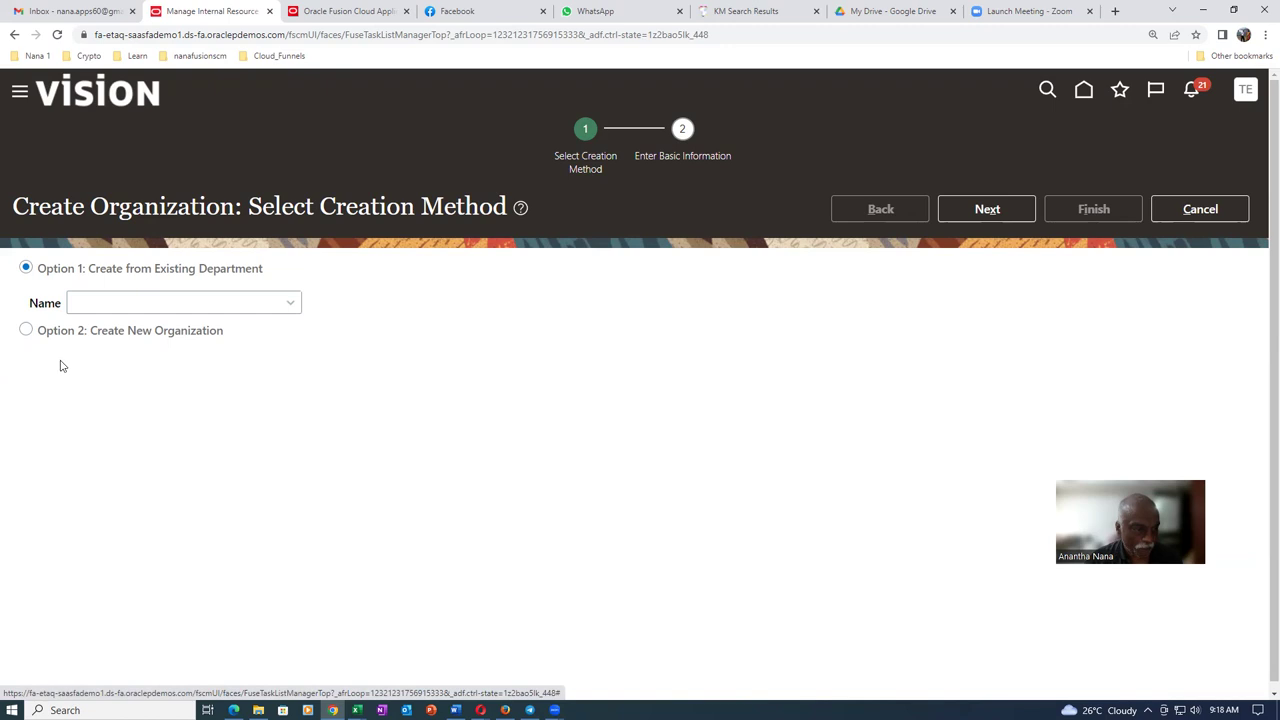
{"action": "left_click", "coordinate": [24, 333]}
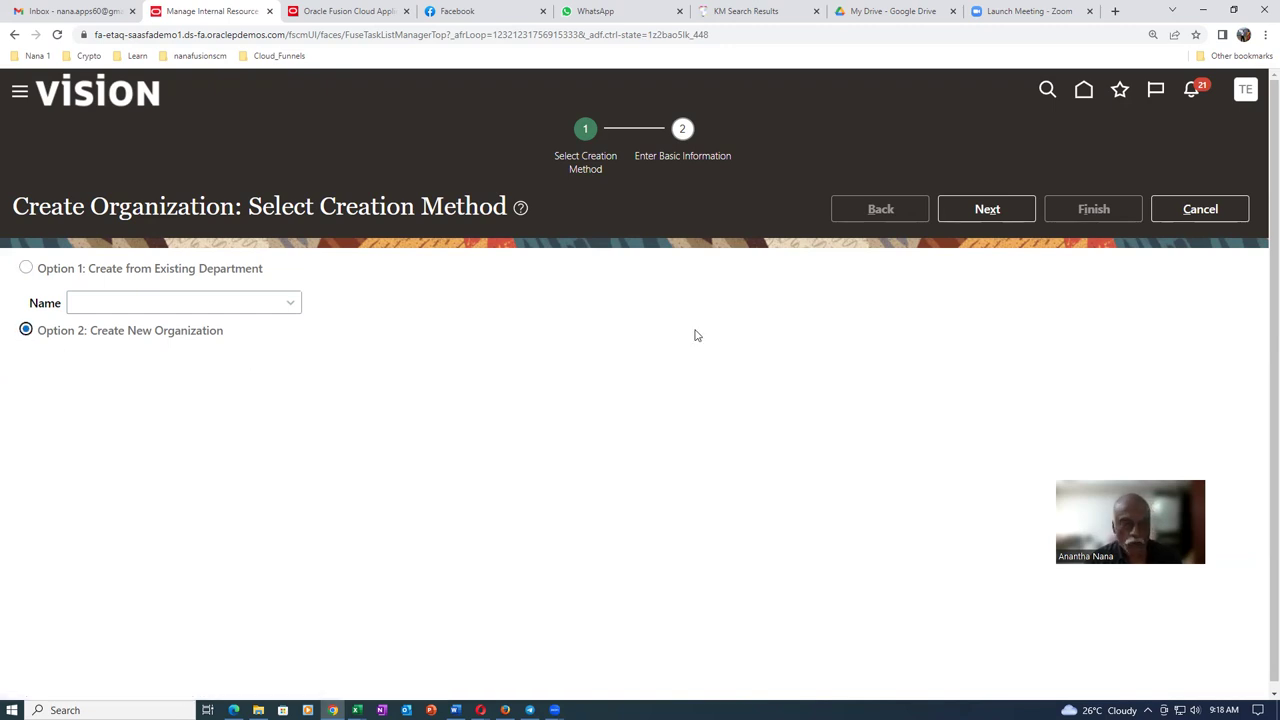
{"action": "left_click", "coordinate": [985, 219]}
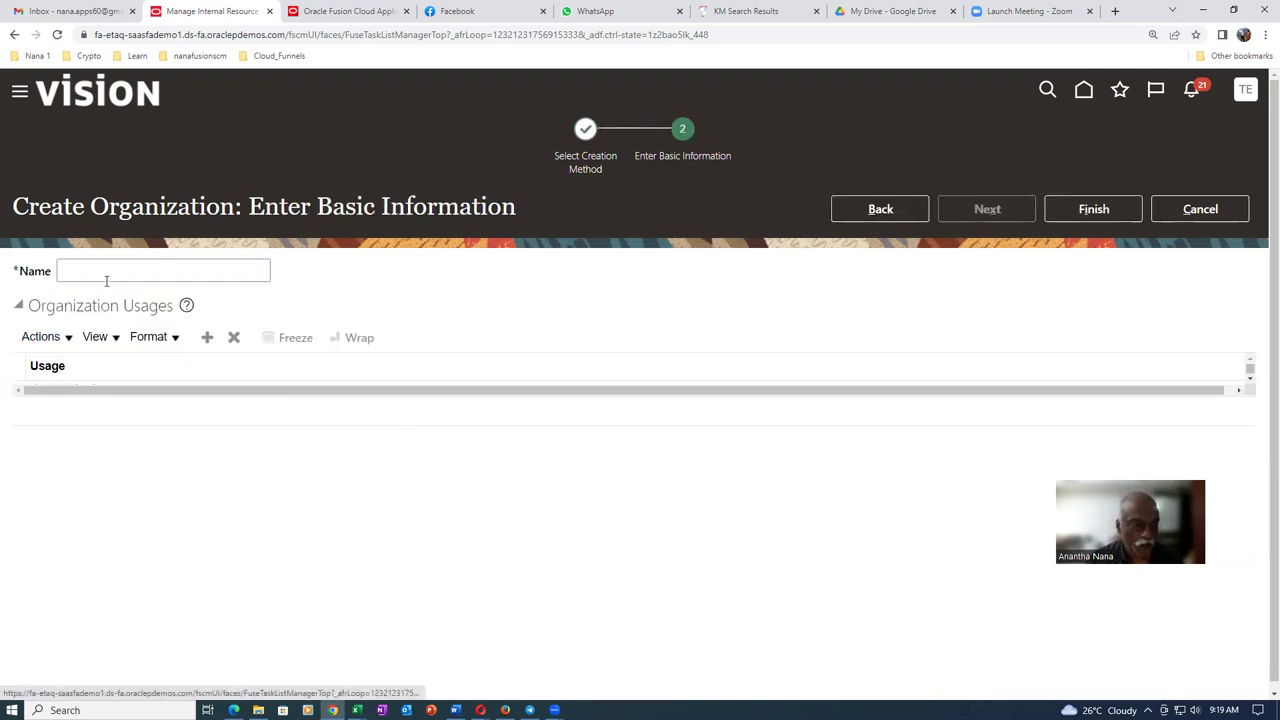
Step: Name the organization t01-res_org_2 and add a usage row set to Contracts Organization
{"action": "left_click", "coordinate": [97, 276]}
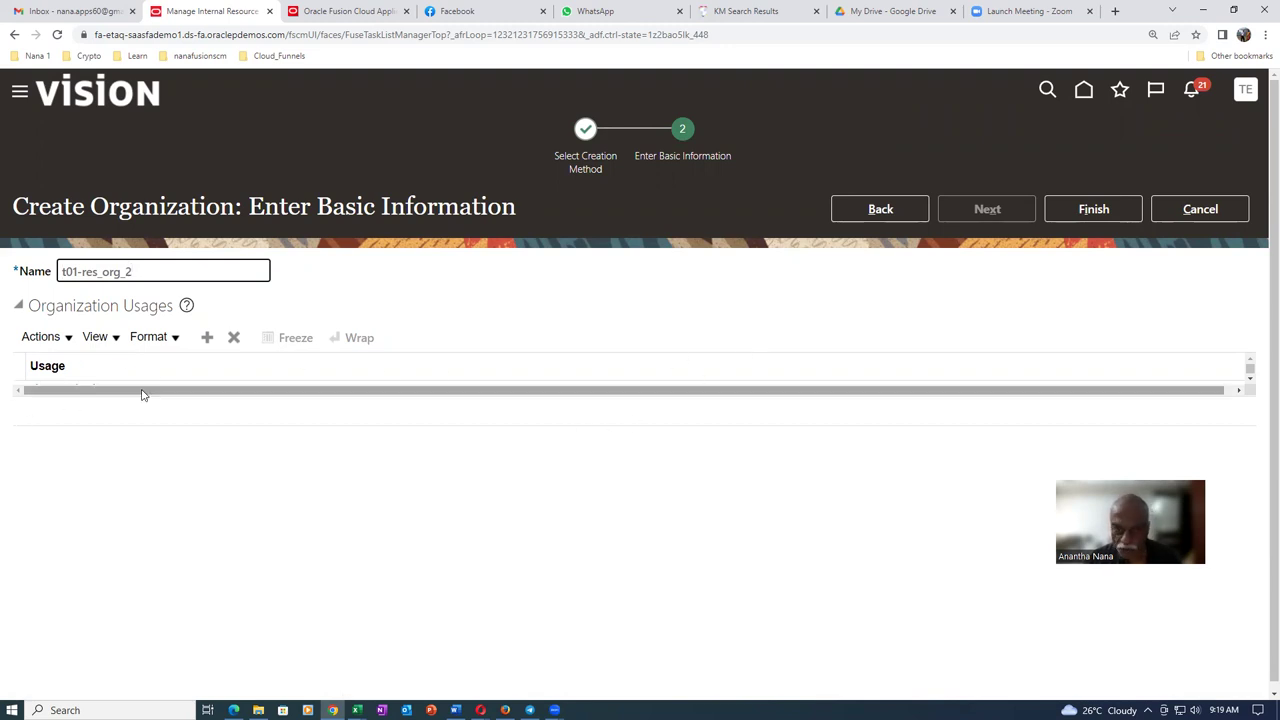
{"action": "left_click", "coordinate": [265, 374]}
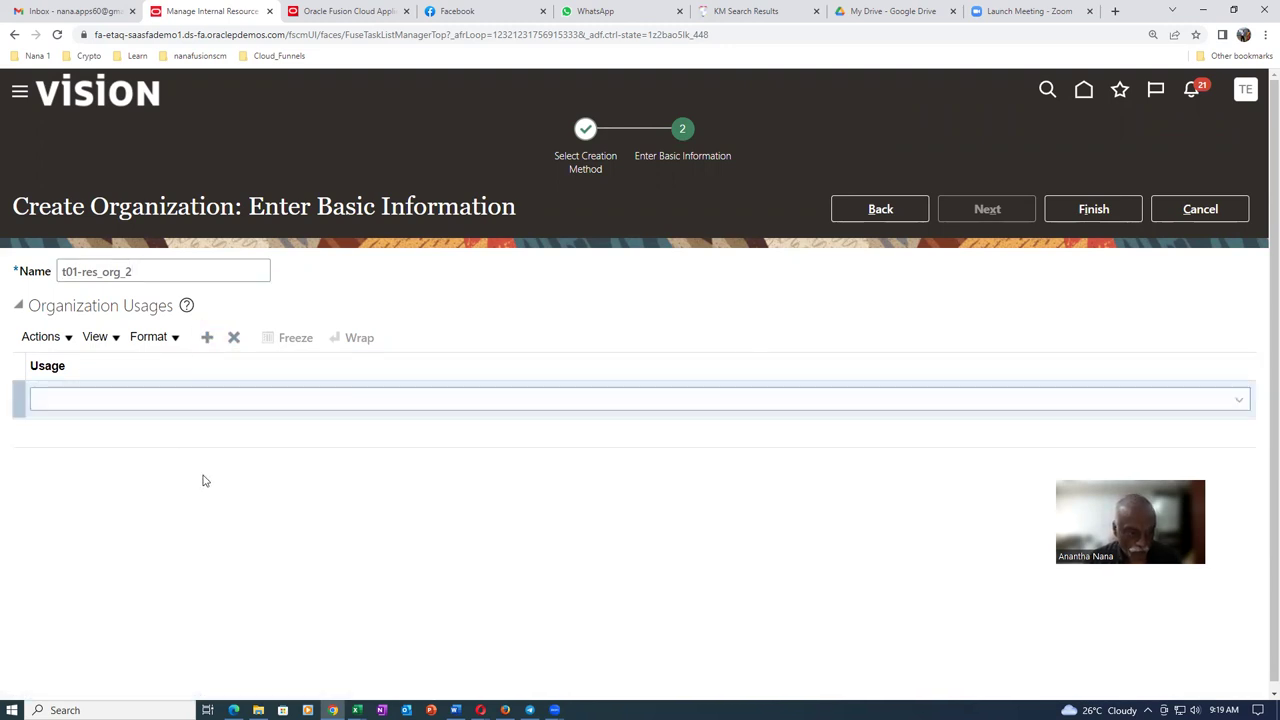
{"action": "left_click", "coordinate": [219, 408]}
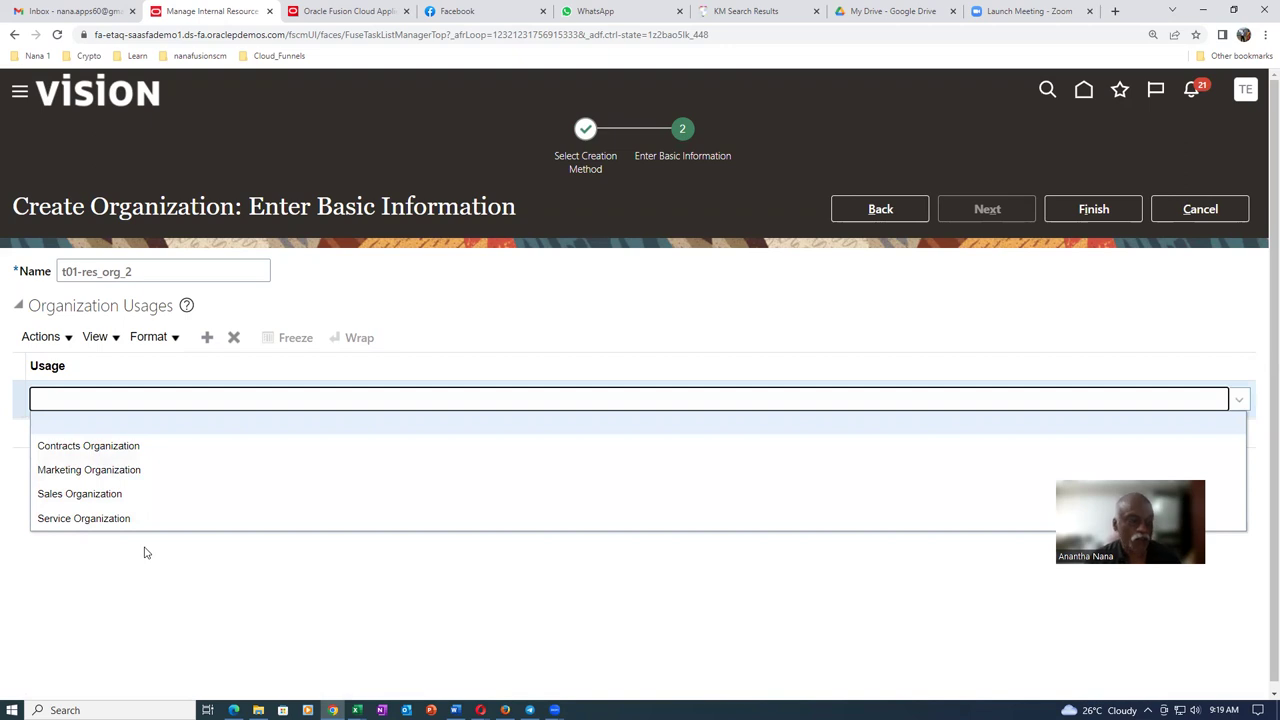
{"action": "left_click", "coordinate": [159, 450]}
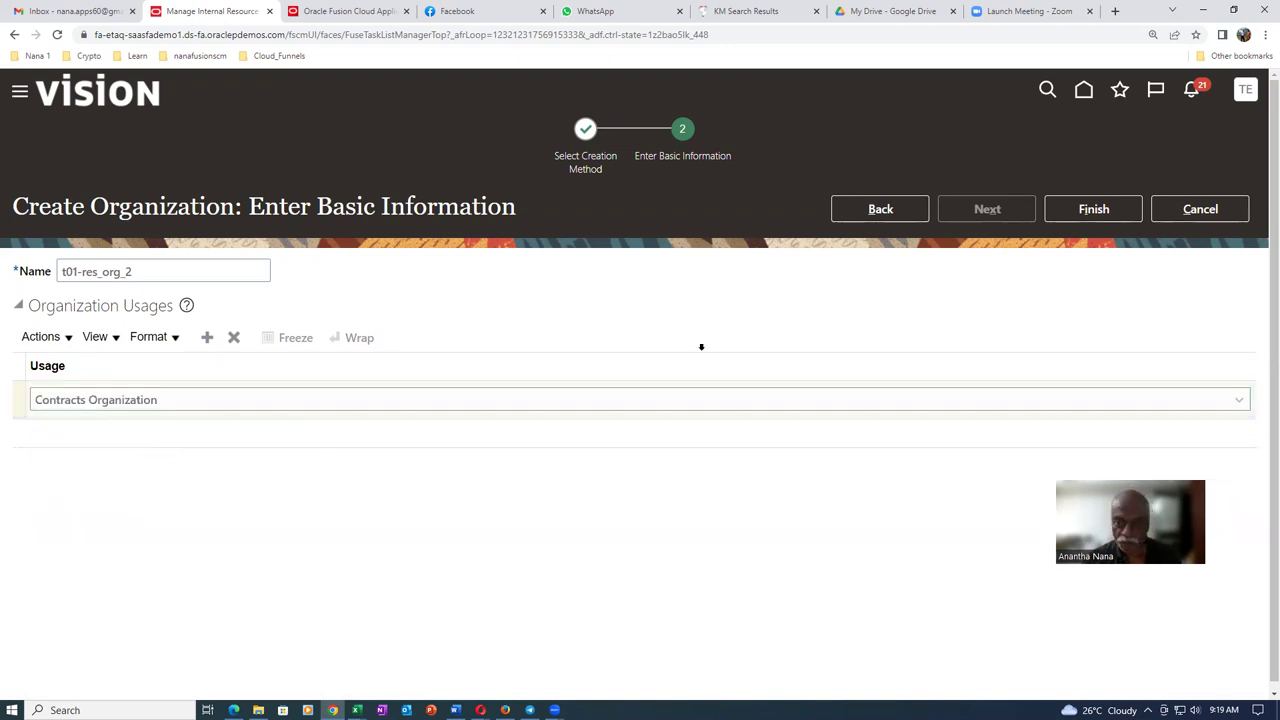
Step: Correct the organization name to t01_res_org_2 and finish creating the organization
{"action": "left_click", "coordinate": [86, 273]}
{"action": "key", "text": "BackSpace"}
{"action": "type", "text": "_"}
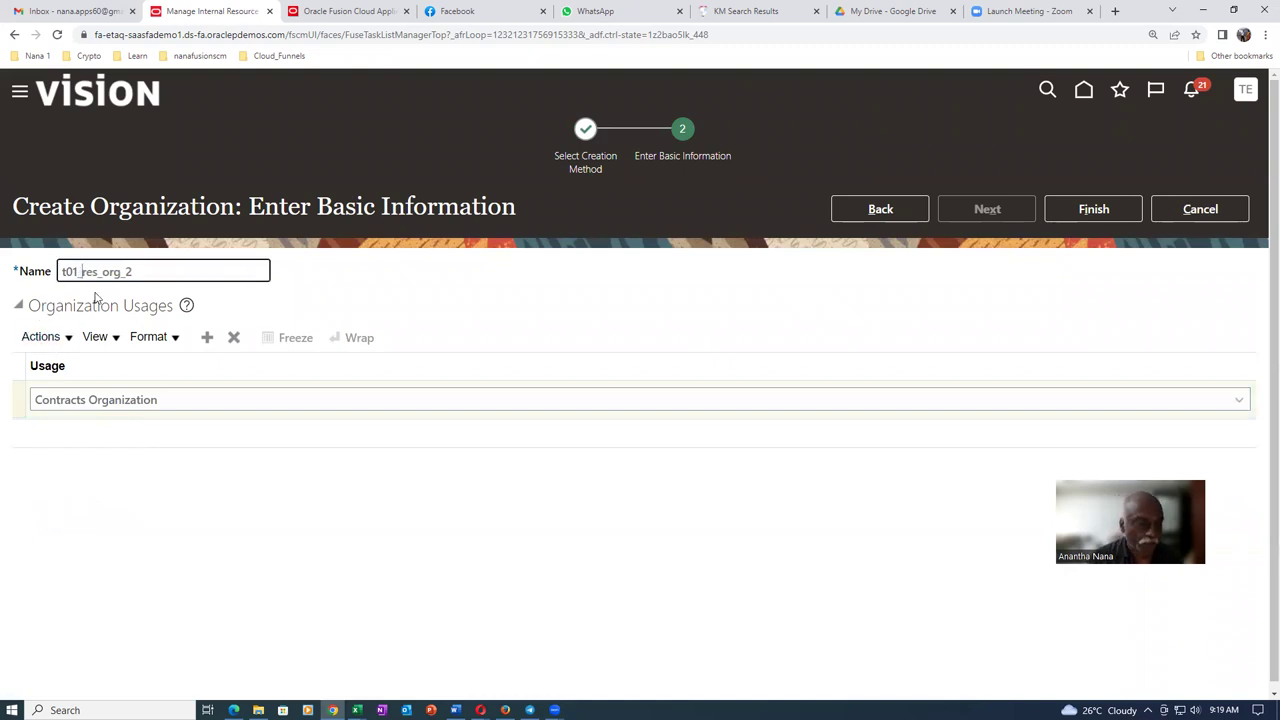
{"action": "left_click", "coordinate": [1108, 218]}
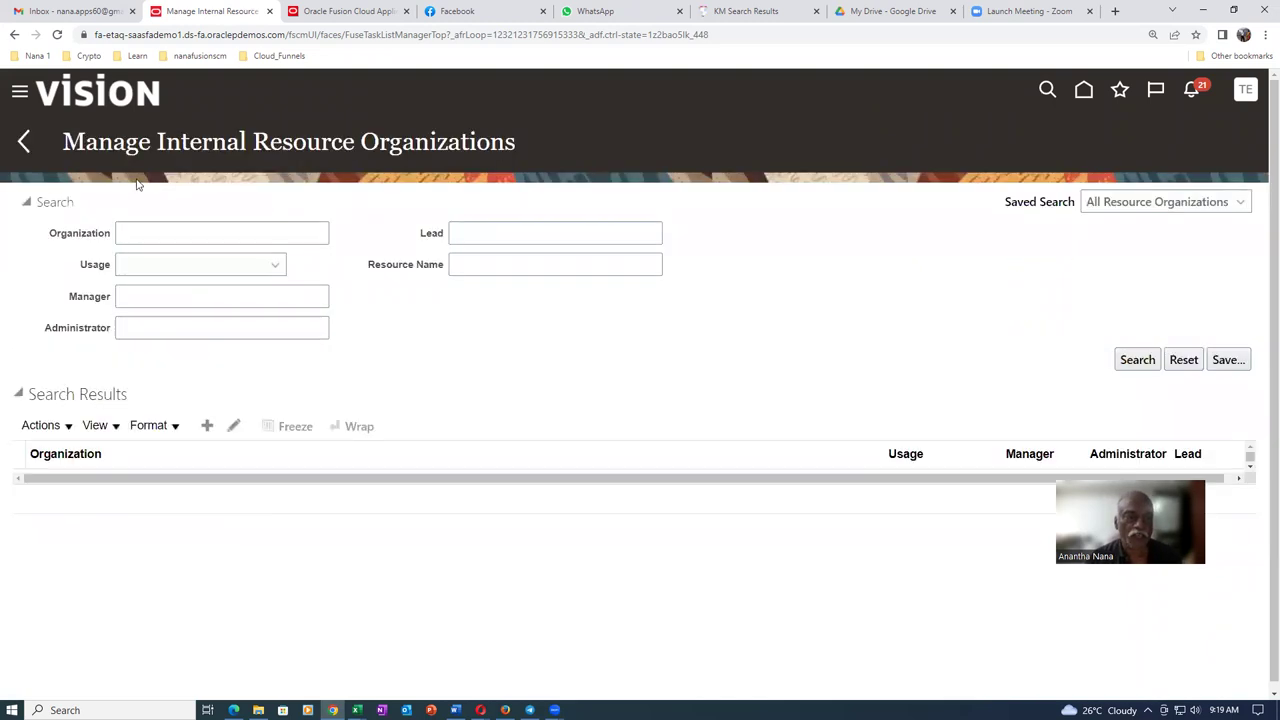
Step: Return to the home page and open Resource Directory from the Others group
{"action": "left_click", "coordinate": [18, 94]}
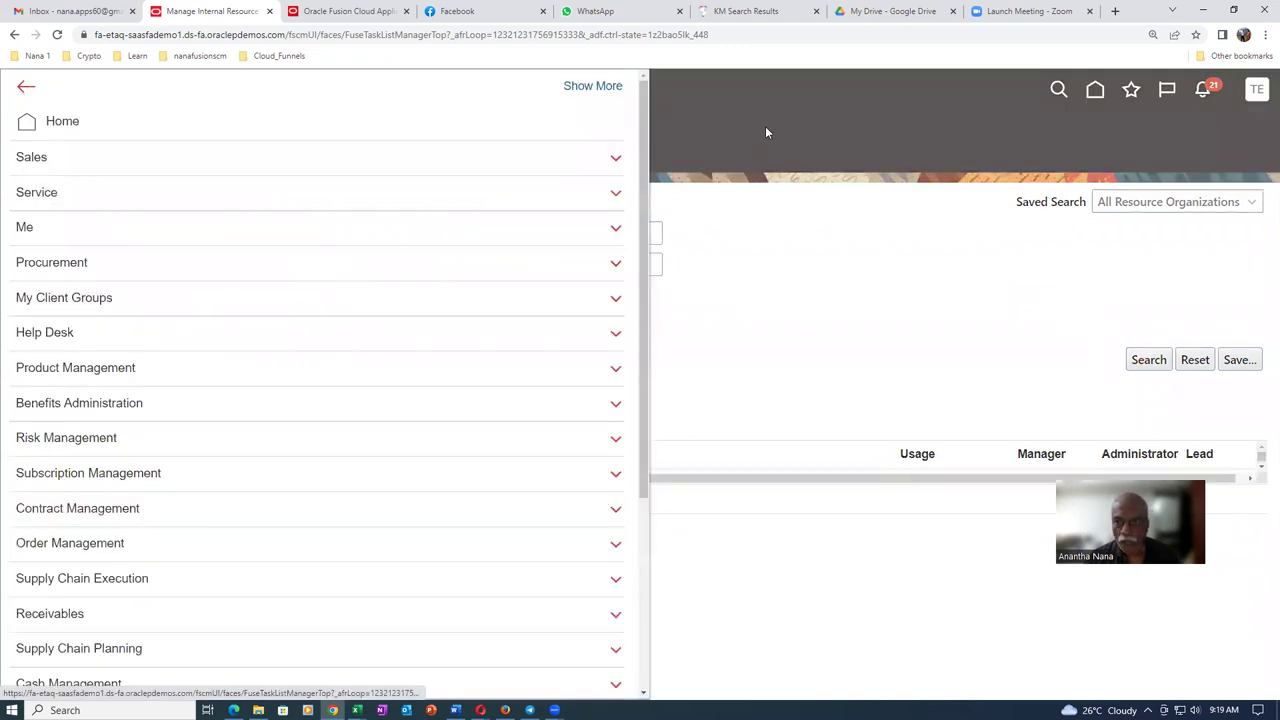
{"action": "left_click", "coordinate": [1097, 90]}
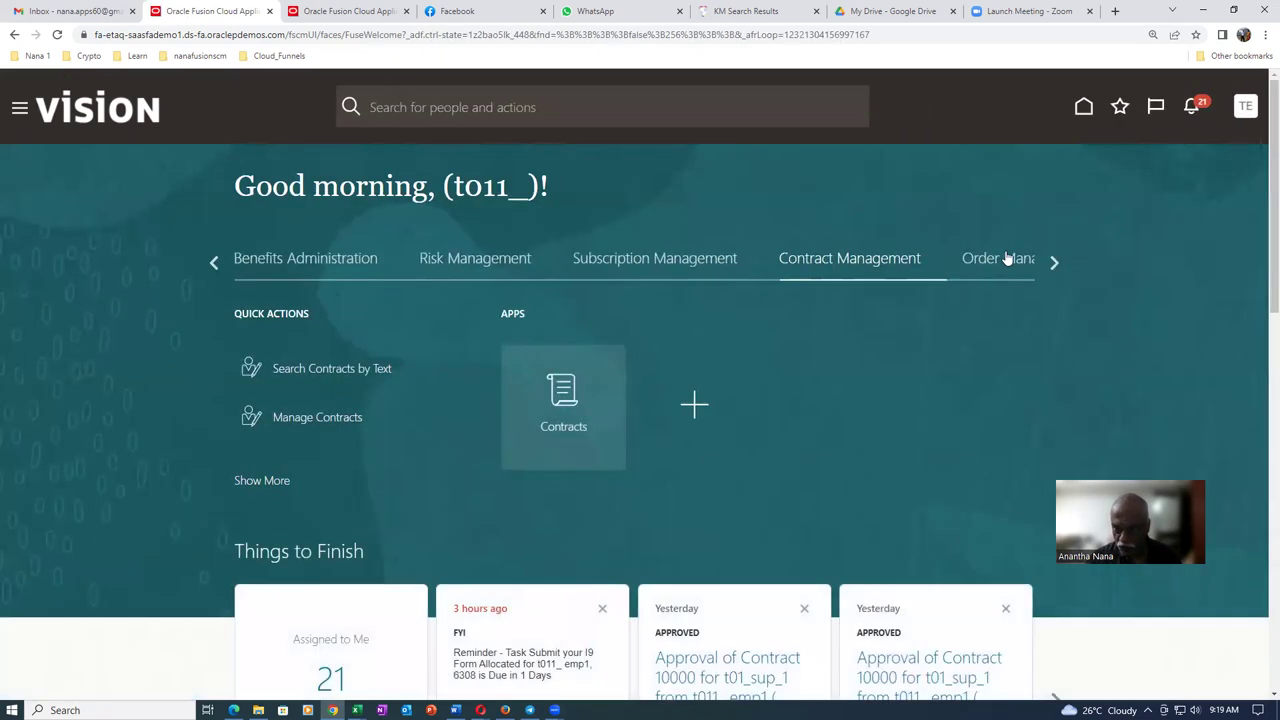
{"action": "left_click", "coordinate": [1053, 263]}
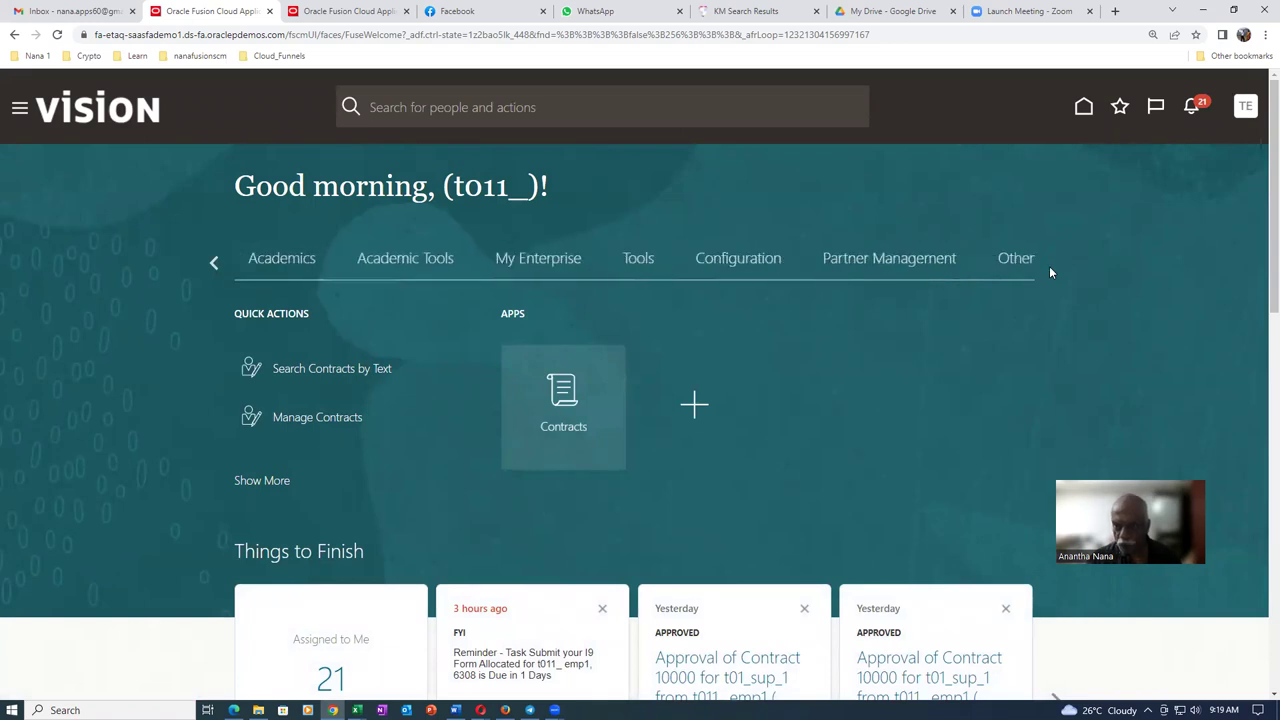
{"action": "left_click", "coordinate": [881, 262]}
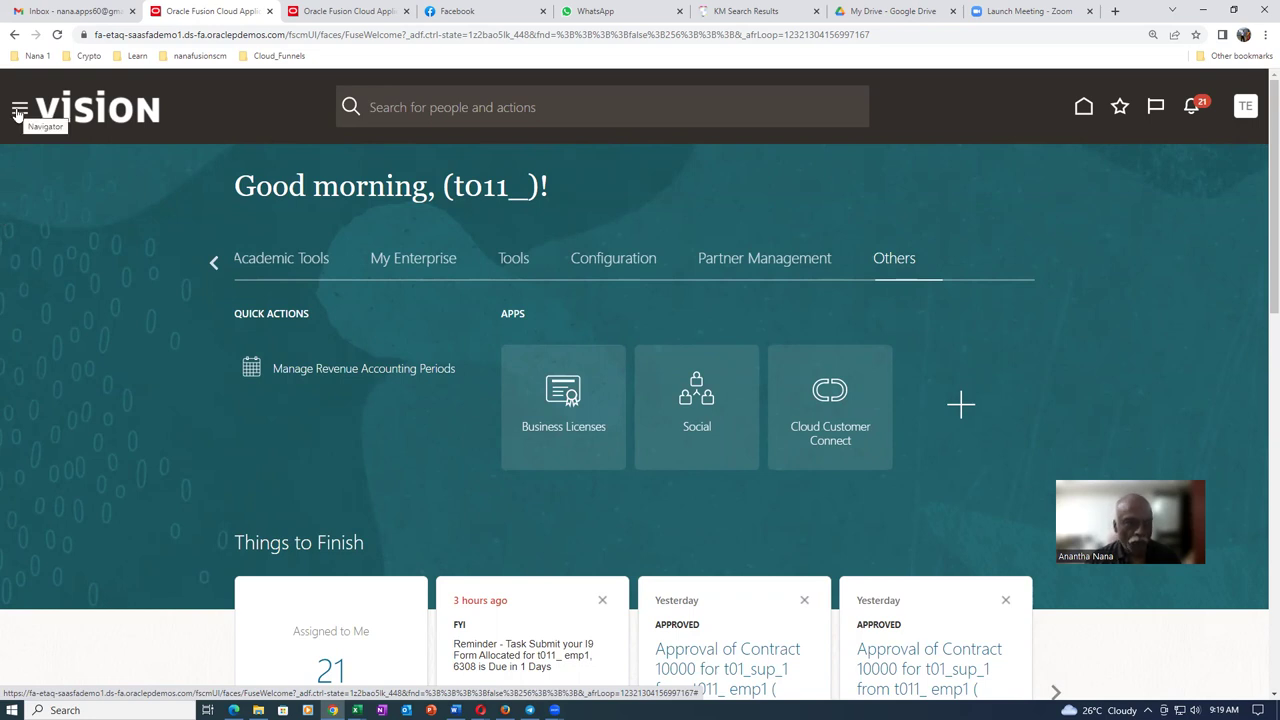
{"action": "left_click", "coordinate": [19, 110]}
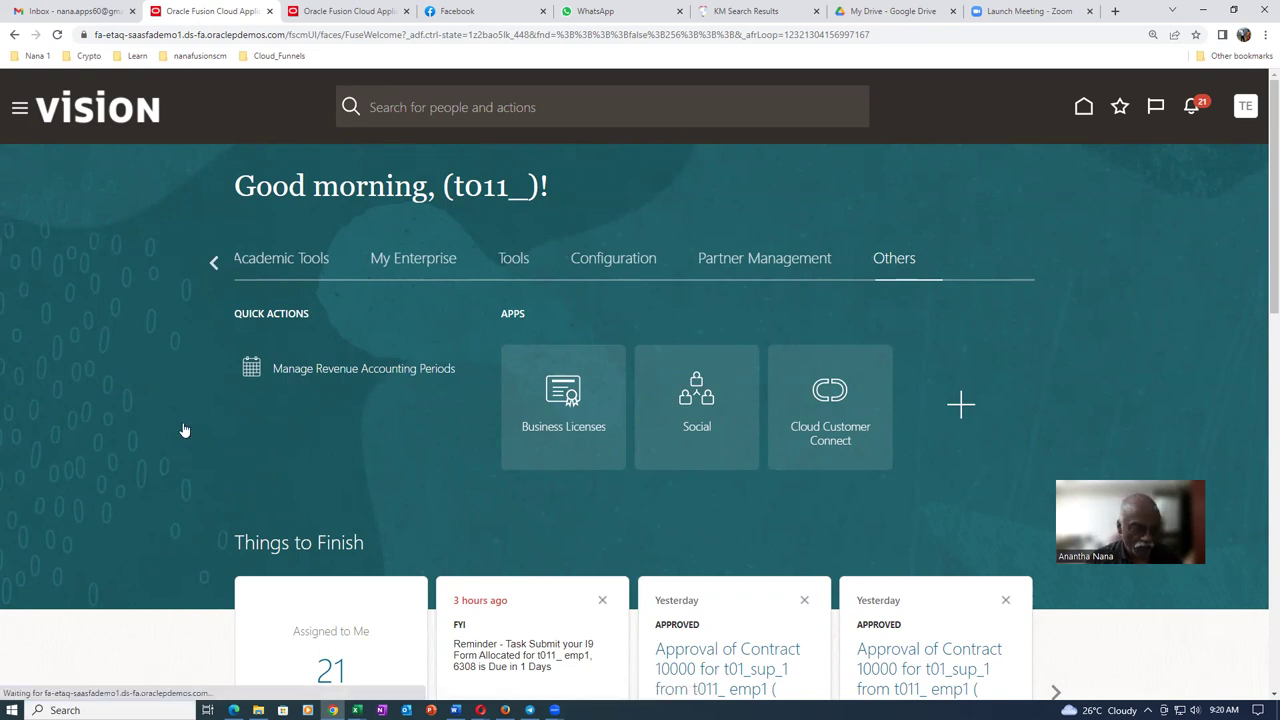
{"action": "scroll", "coordinate": [185, 428], "scroll_direction": "down", "scroll_amount": 3}
{"action": "scroll", "coordinate": [185, 428], "scroll_direction": "down", "scroll_amount": 1}
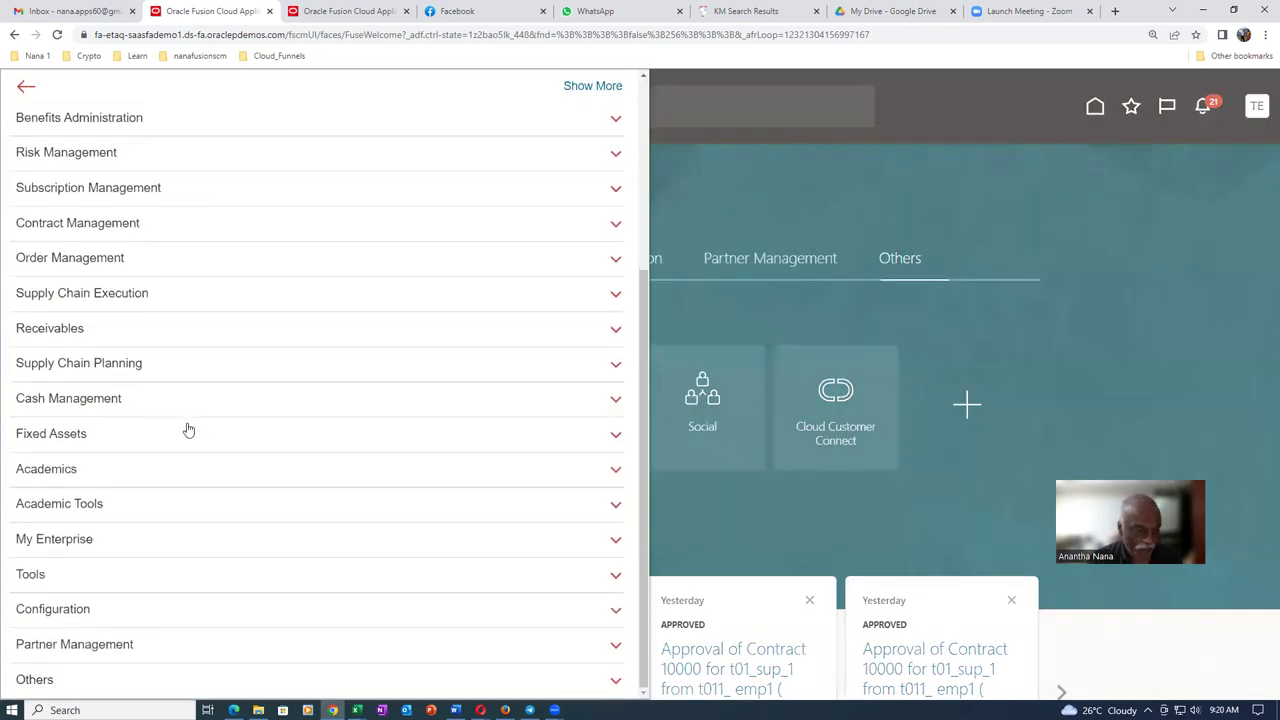
{"action": "left_click", "coordinate": [40, 678]}
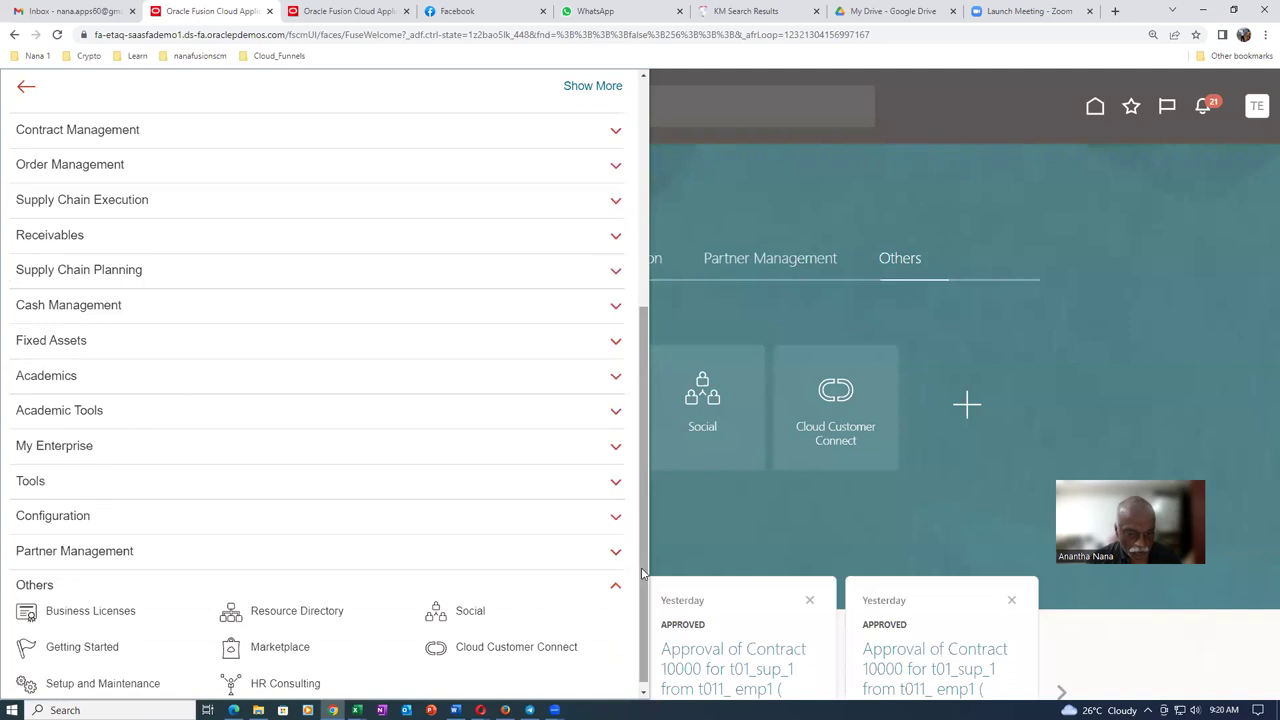
{"action": "scroll", "coordinate": [636, 571], "scroll_direction": "down", "scroll_amount": 1}
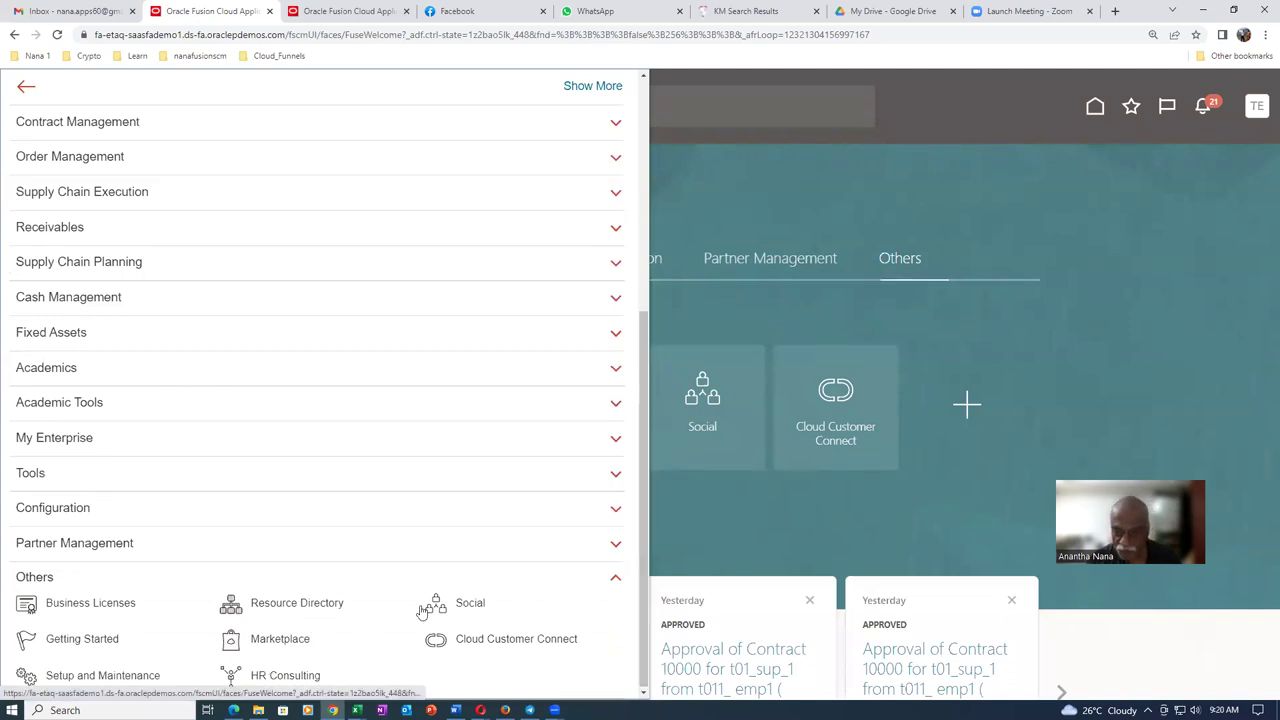
{"action": "left_click", "coordinate": [322, 602]}
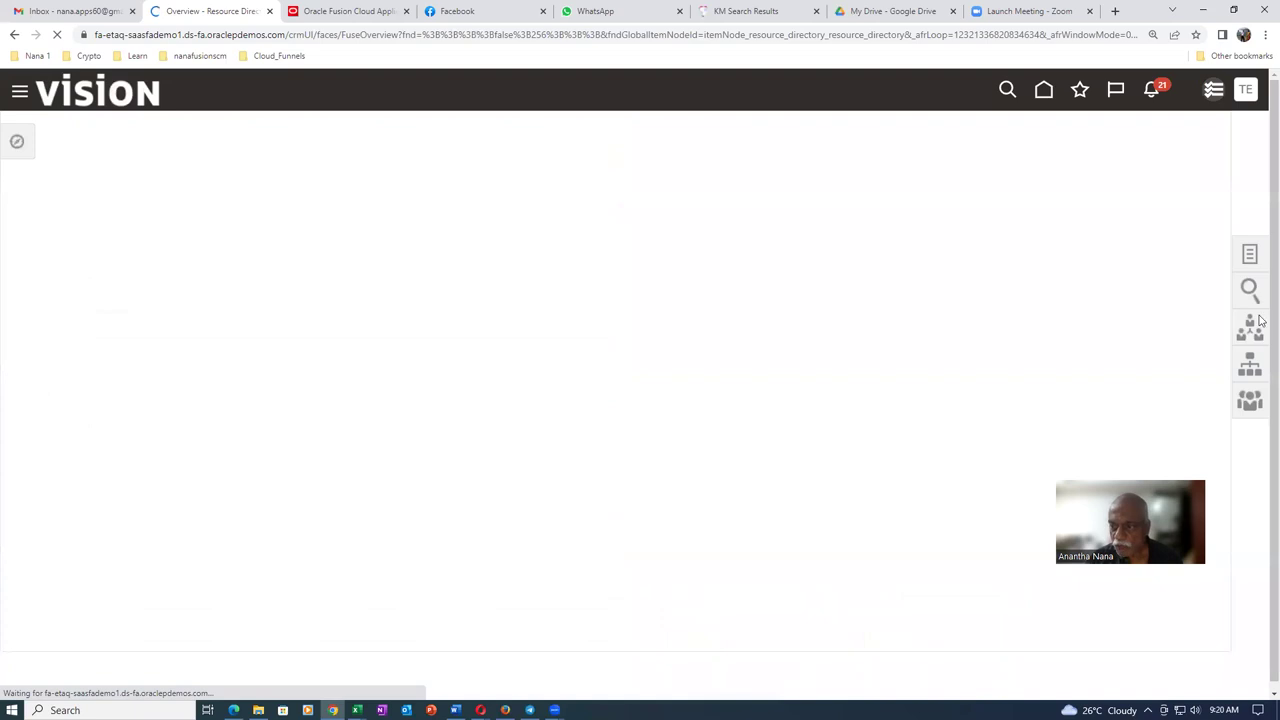
Step: Open the View Organizations page under Resource Organizations and search for organizations matching t01
{"action": "left_click", "coordinate": [1250, 256]}
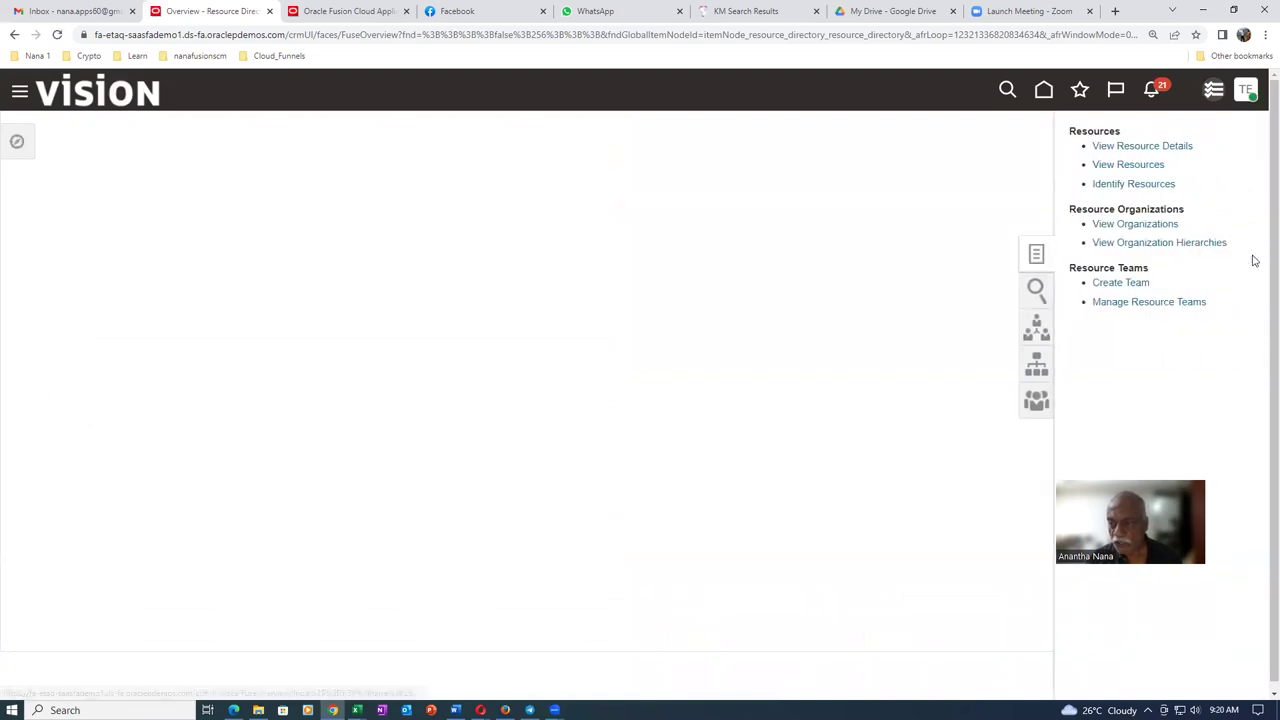
{"action": "left_click", "coordinate": [1137, 224]}
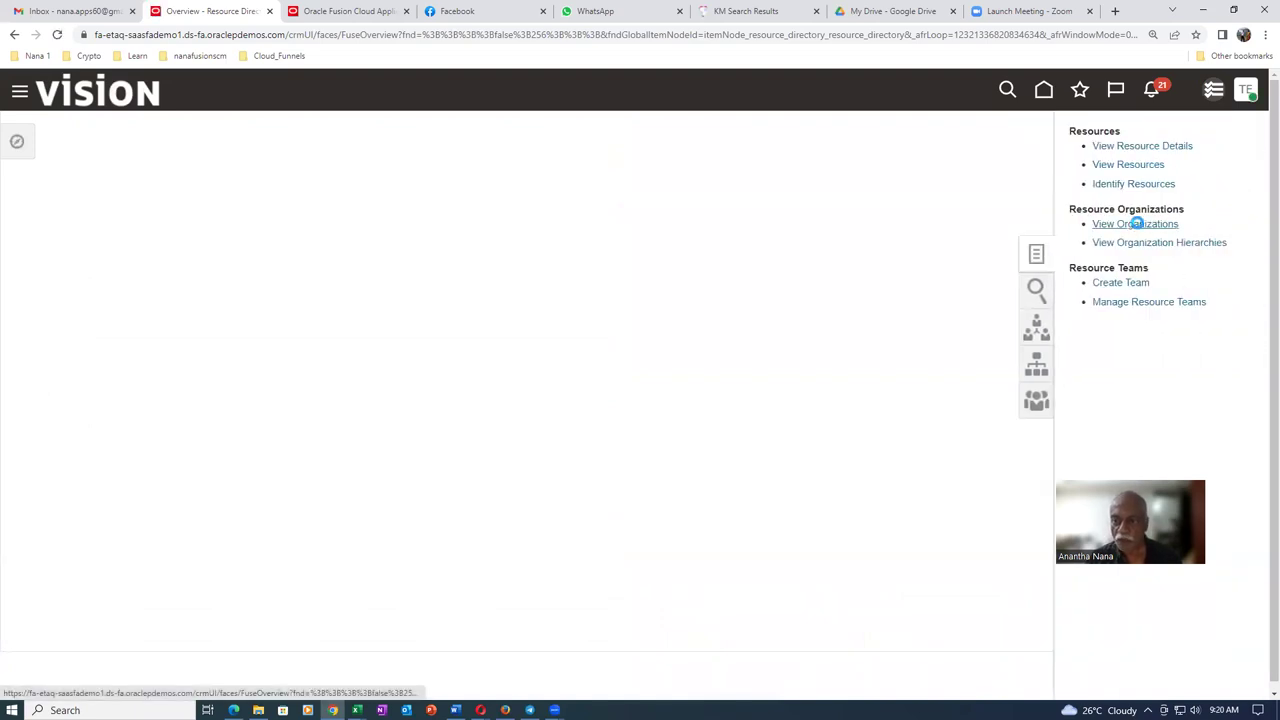
{"action": "left_click", "coordinate": [180, 213]}
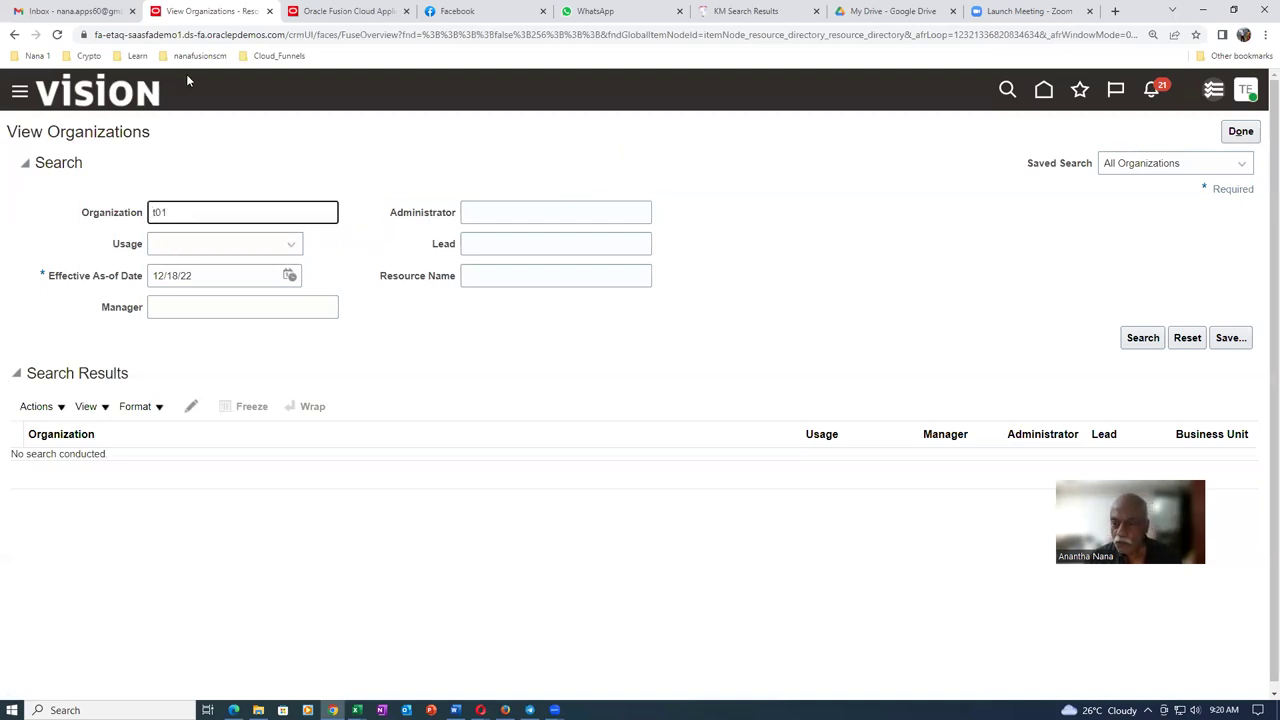
{"action": "type", "text": "t01"}
{"action": "left_click", "coordinate": [1143, 337]}
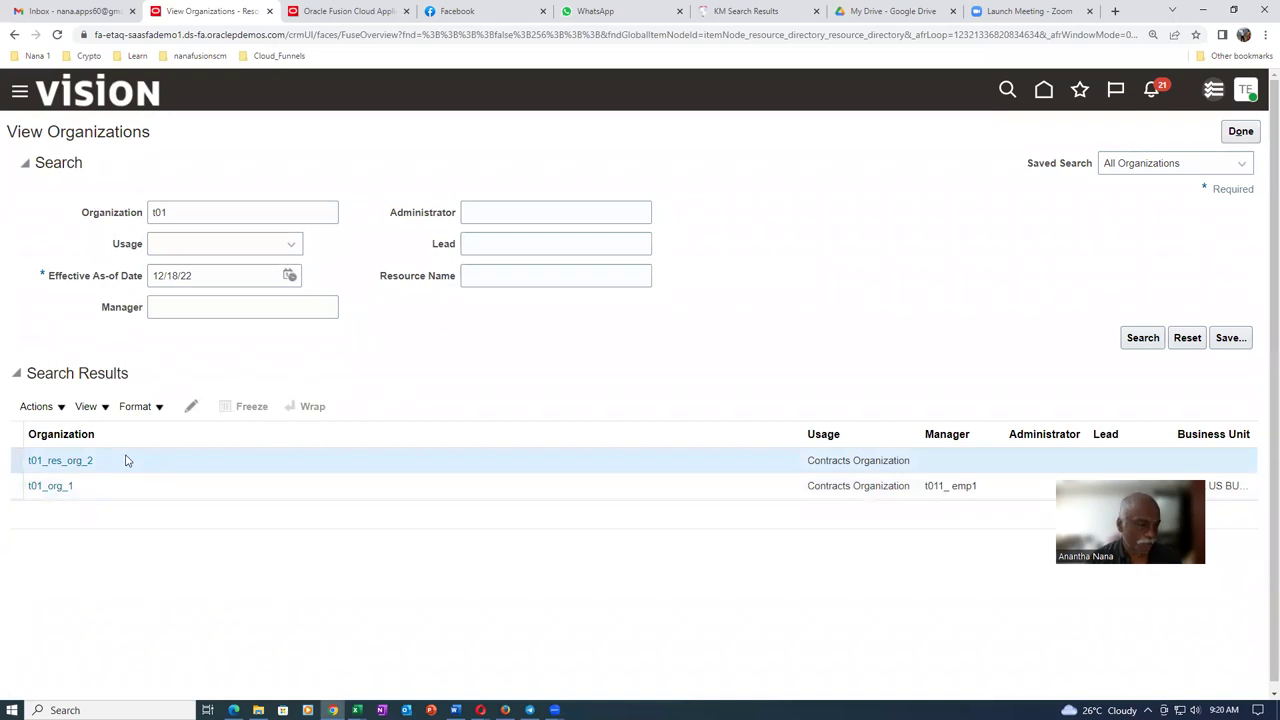
Step: Open organization t01_res_org_2 for editing and assign US1 Business Unit to its business units
{"action": "left_click", "coordinate": [190, 406]}
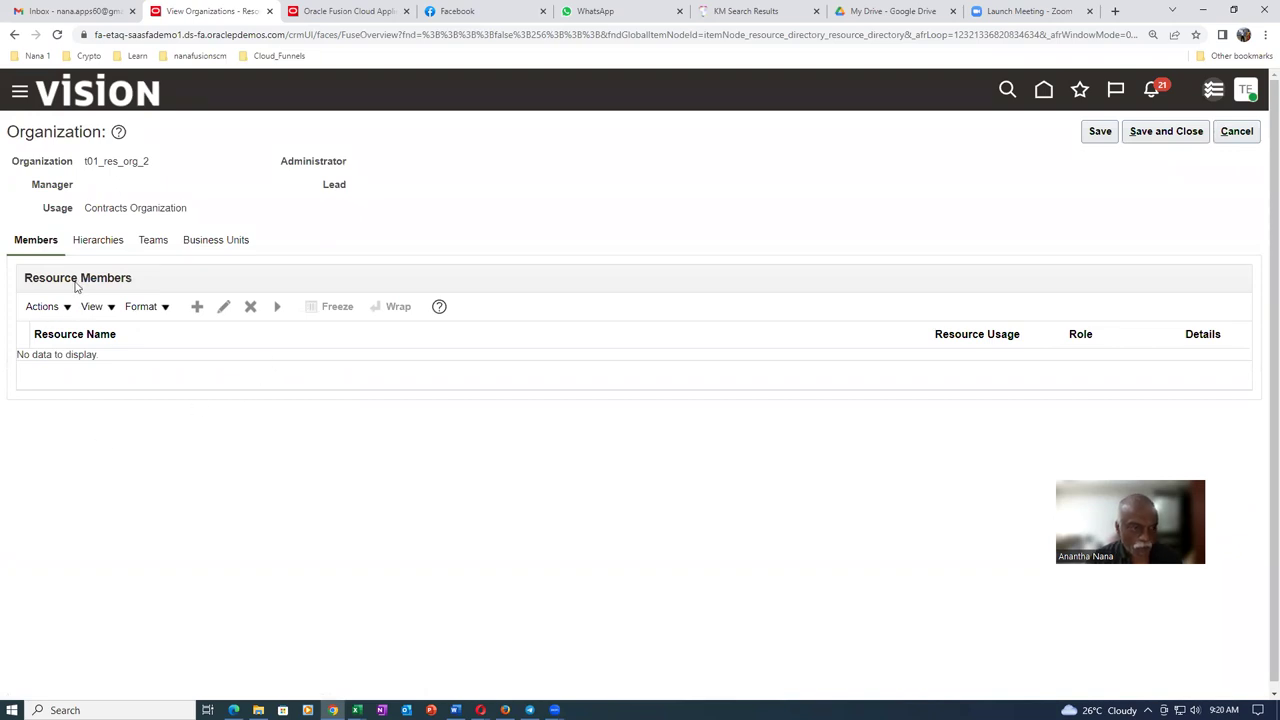
{"action": "left_click", "coordinate": [232, 241]}
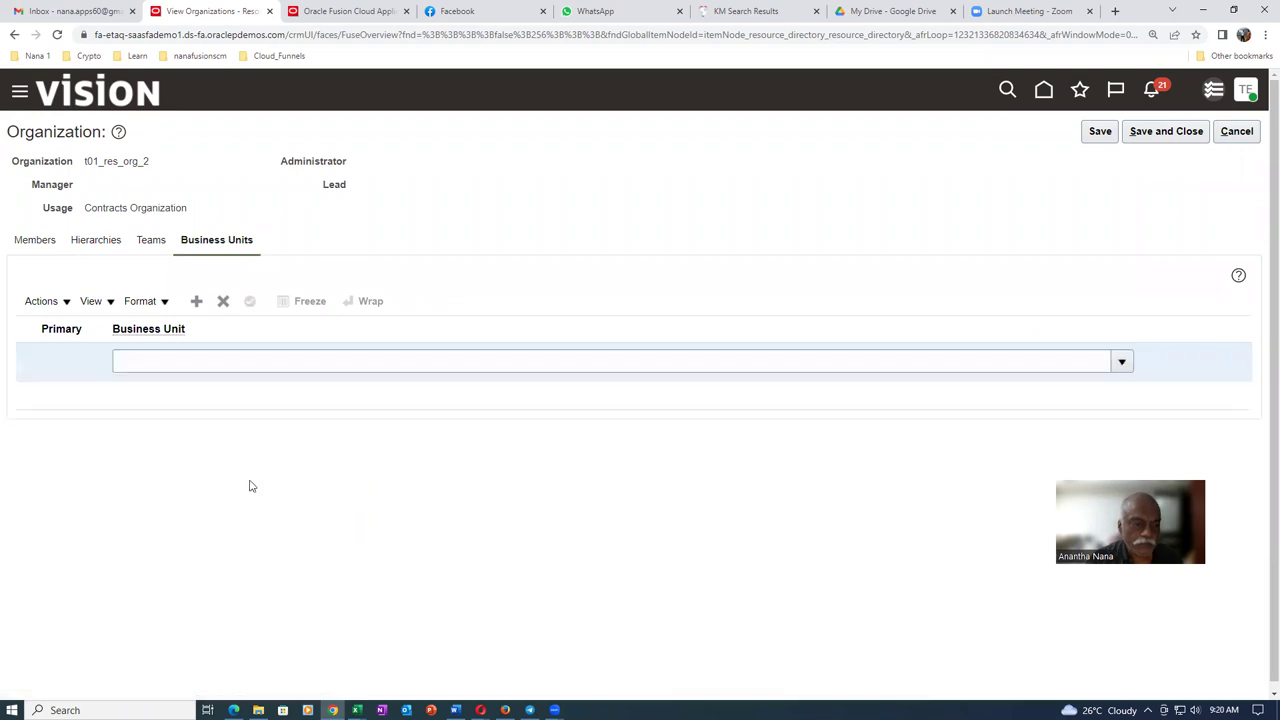
{"action": "left_click", "coordinate": [251, 354]}
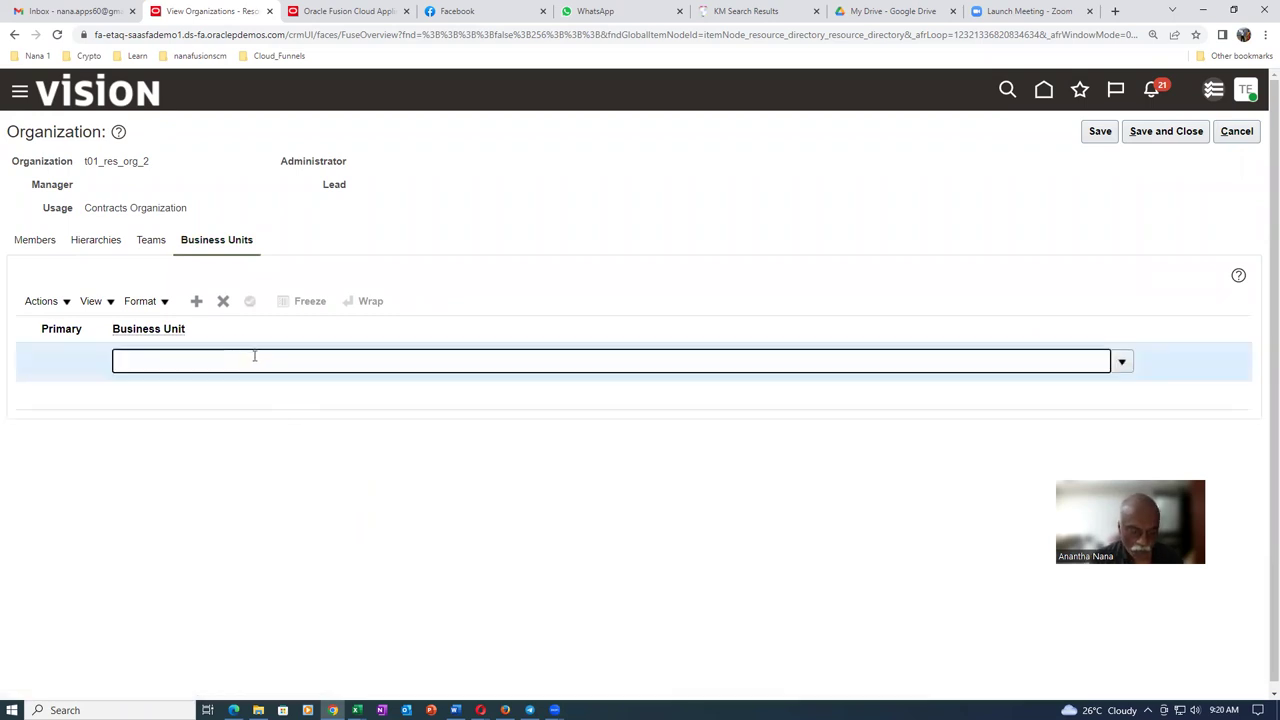
{"action": "type", "text": "US1"}
{"action": "key", "text": "Tab"}
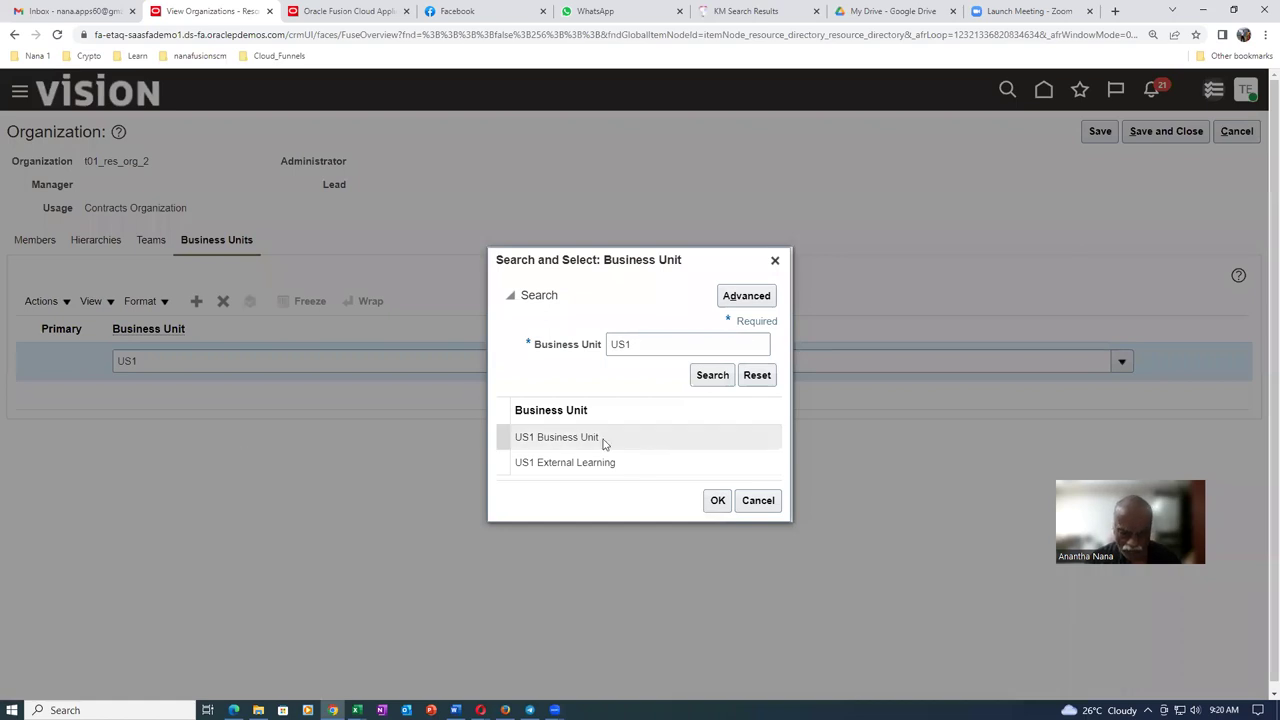
{"action": "left_click", "coordinate": [606, 444]}
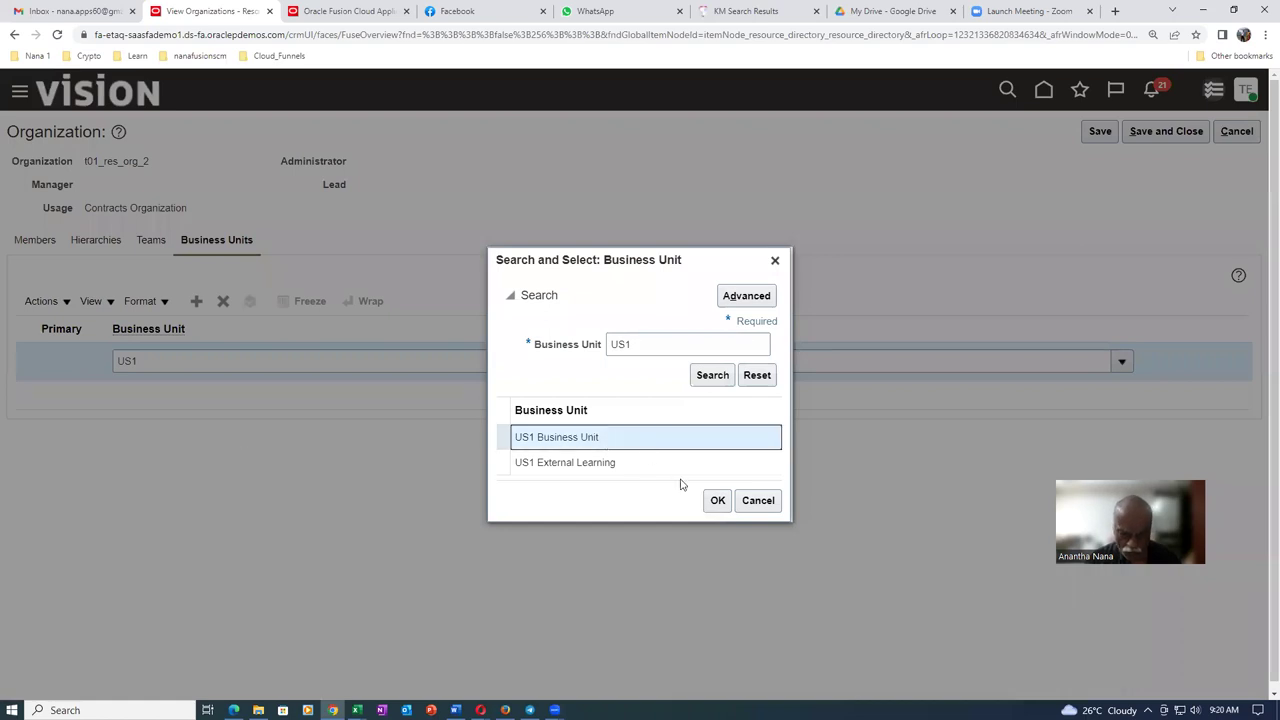
{"action": "left_click", "coordinate": [718, 500]}
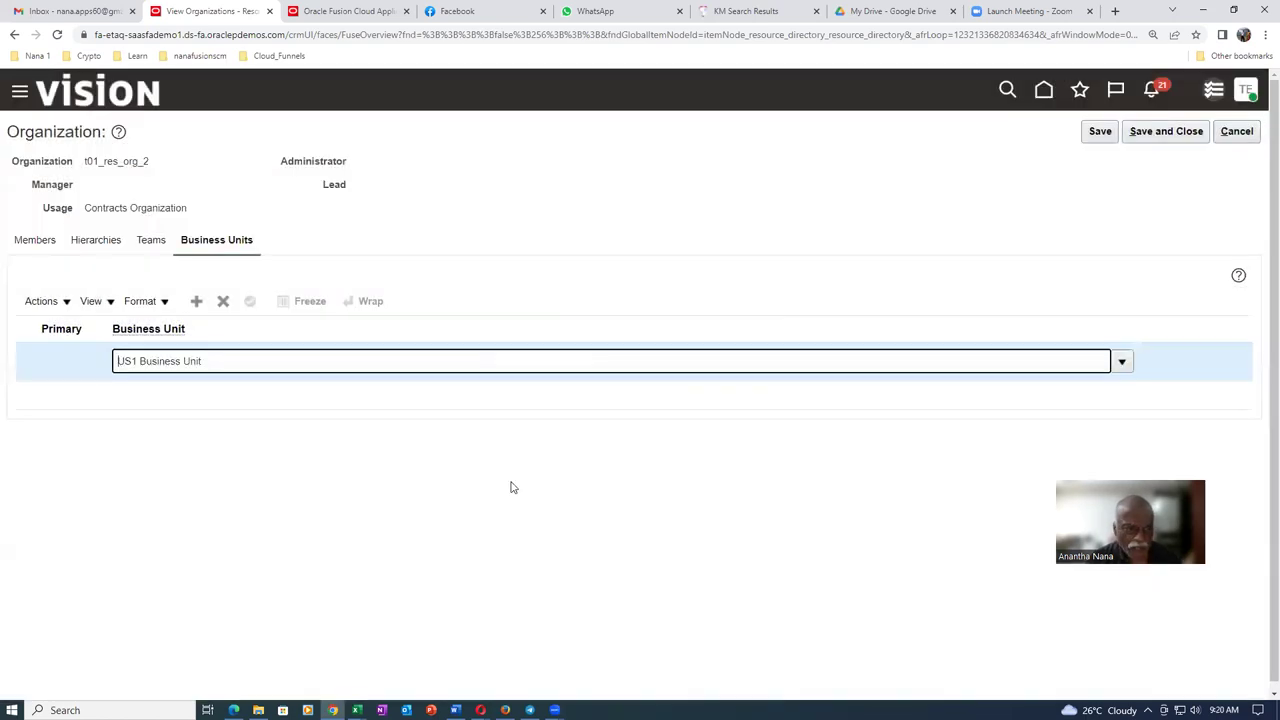
Step: Add UK Business Unit as a second business unit of t01_res_org_2 and save the organization
{"action": "left_click", "coordinate": [196, 301]}
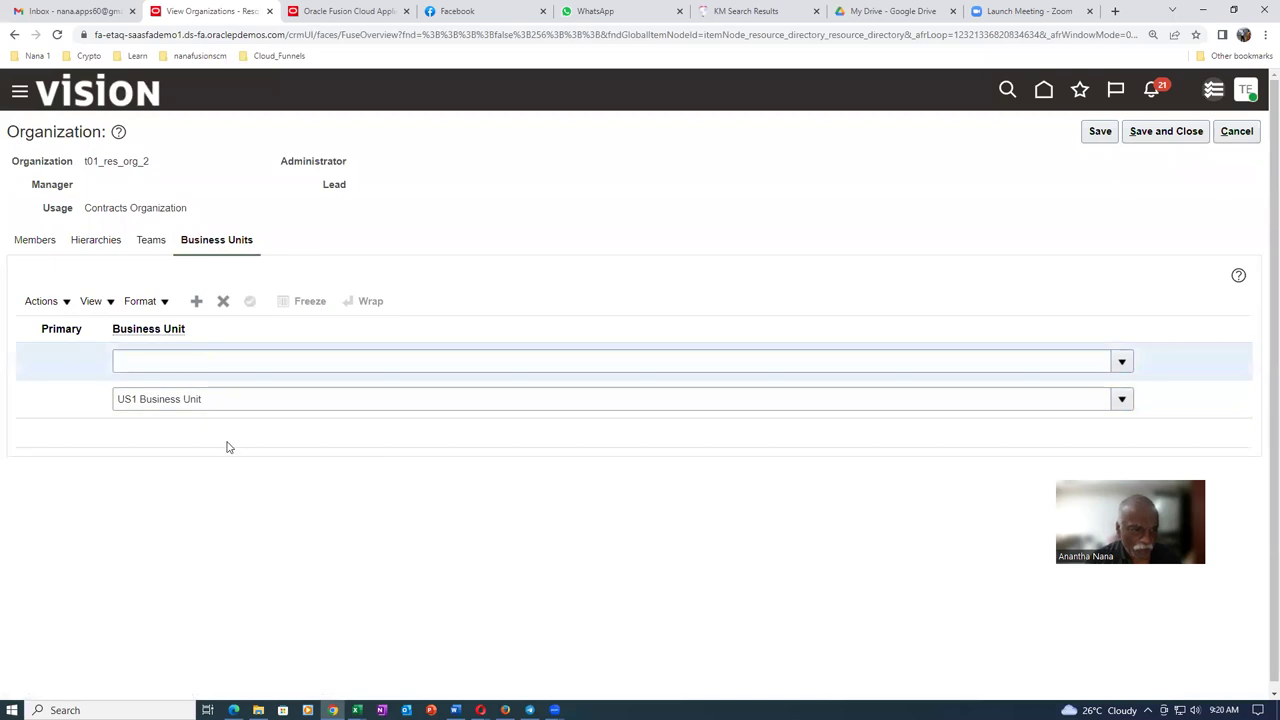
{"action": "left_click", "coordinate": [172, 356]}
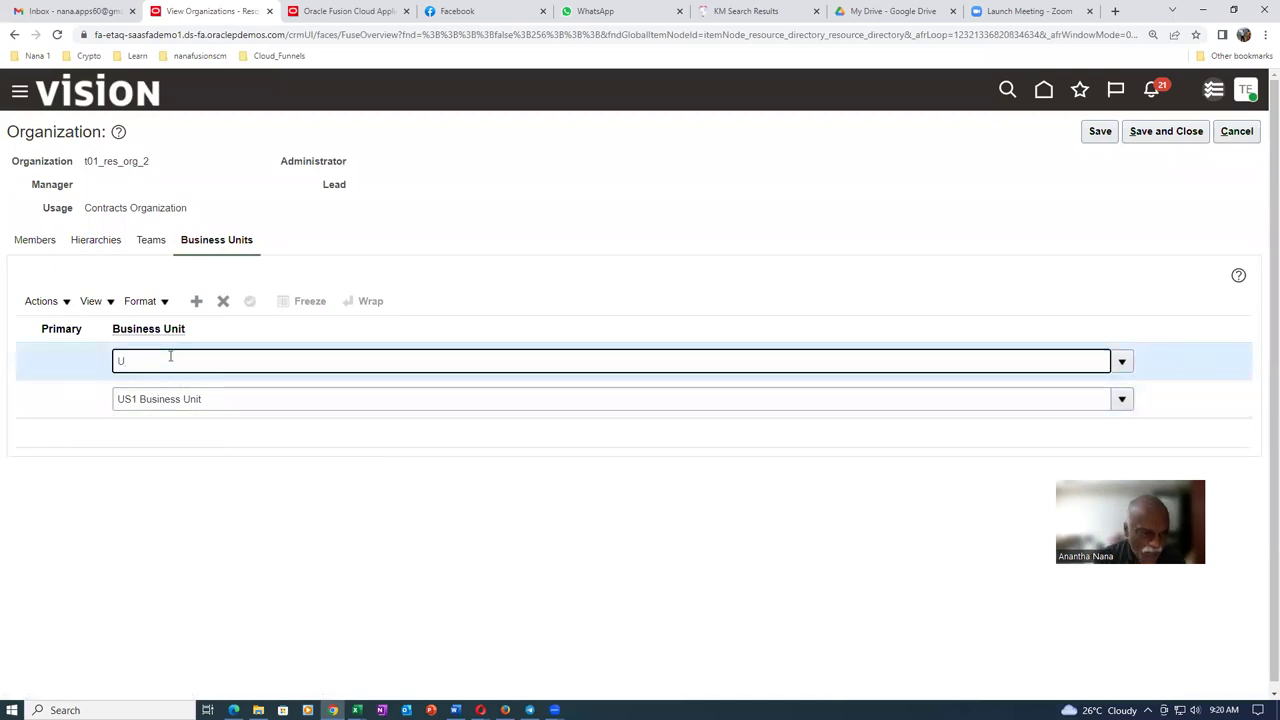
{"action": "type", "text": "UK"}
{"action": "key", "text": "Tab"}
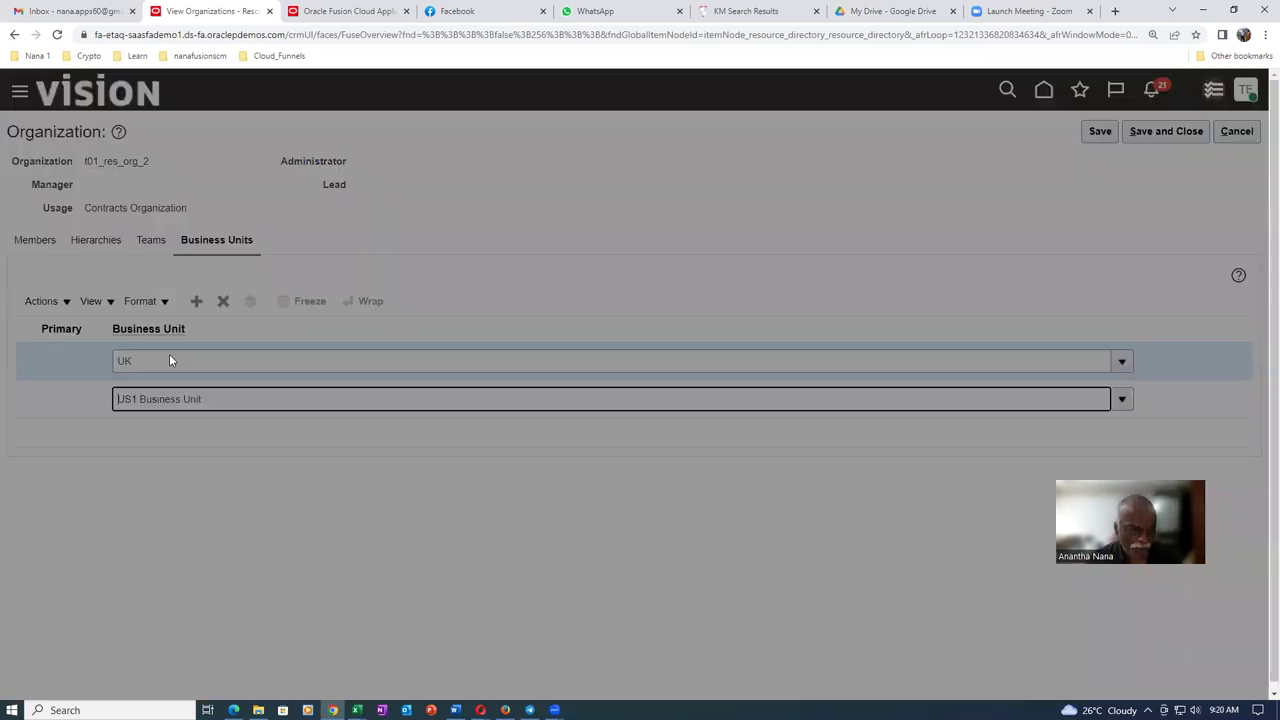
{"action": "left_click", "coordinate": [612, 440]}
{"action": "left_click", "coordinate": [717, 500]}
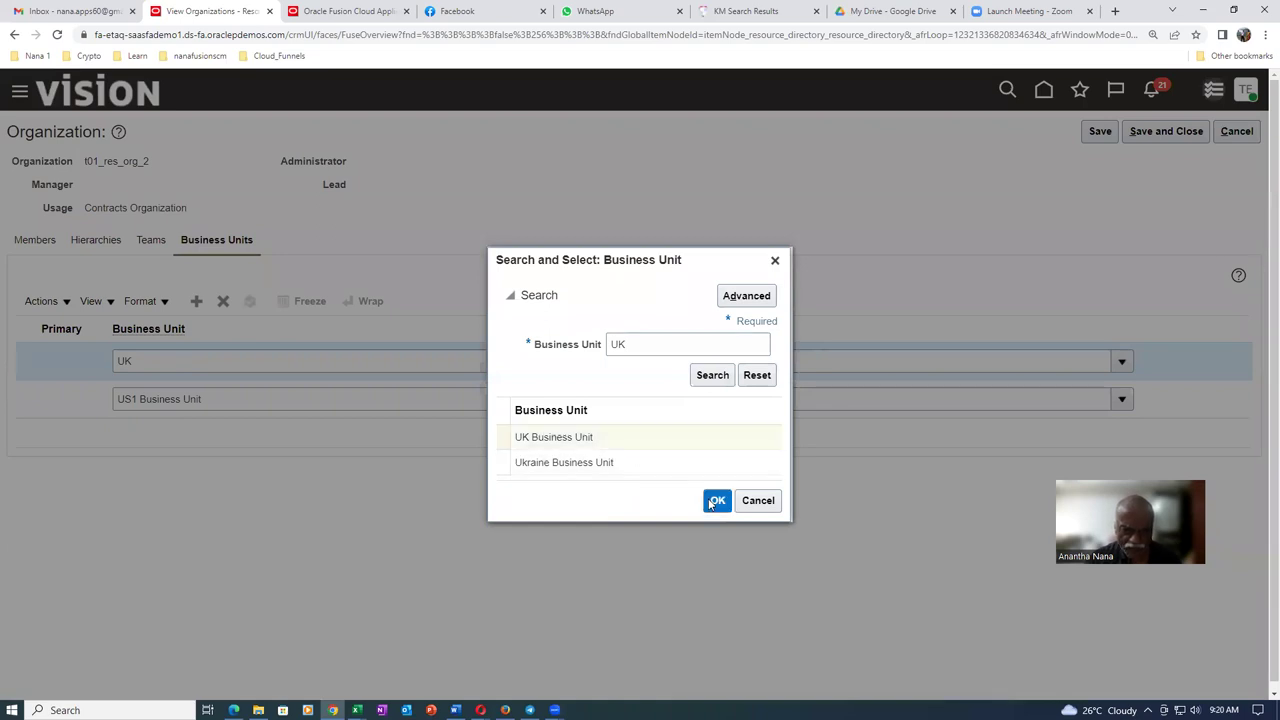
{"action": "left_click", "coordinate": [298, 536]}
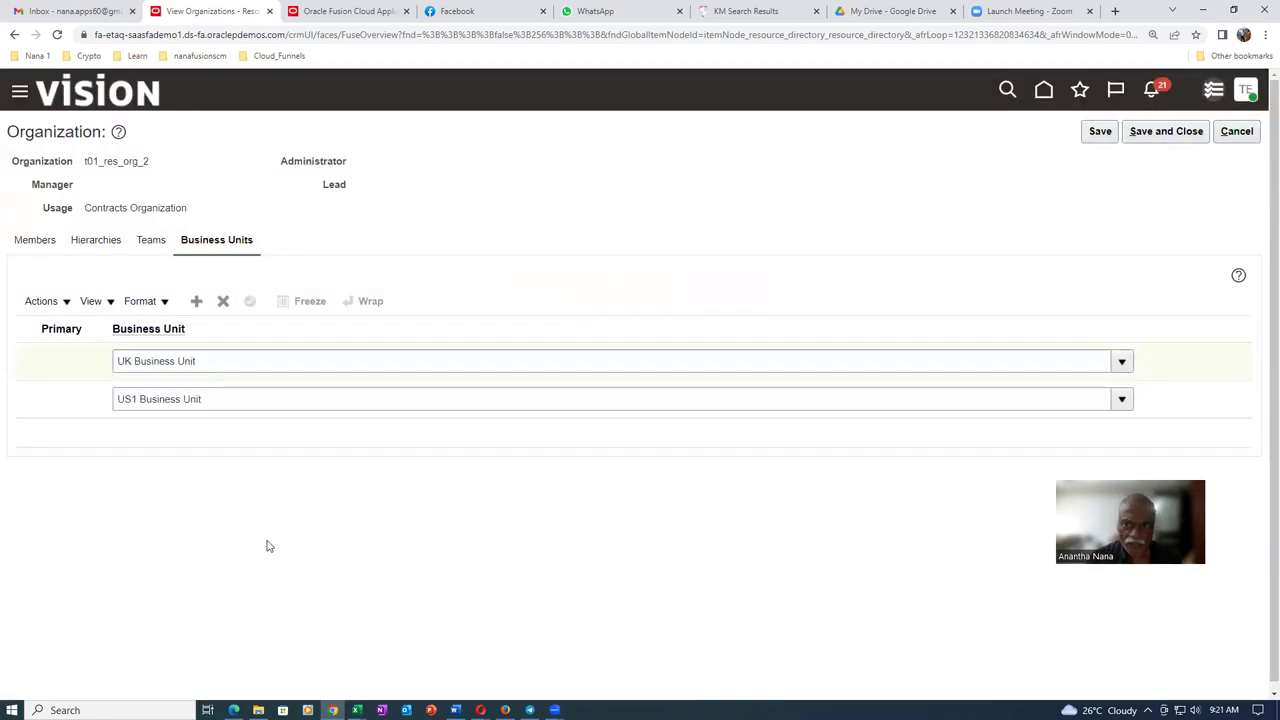
{"action": "left_click", "coordinate": [1100, 132]}
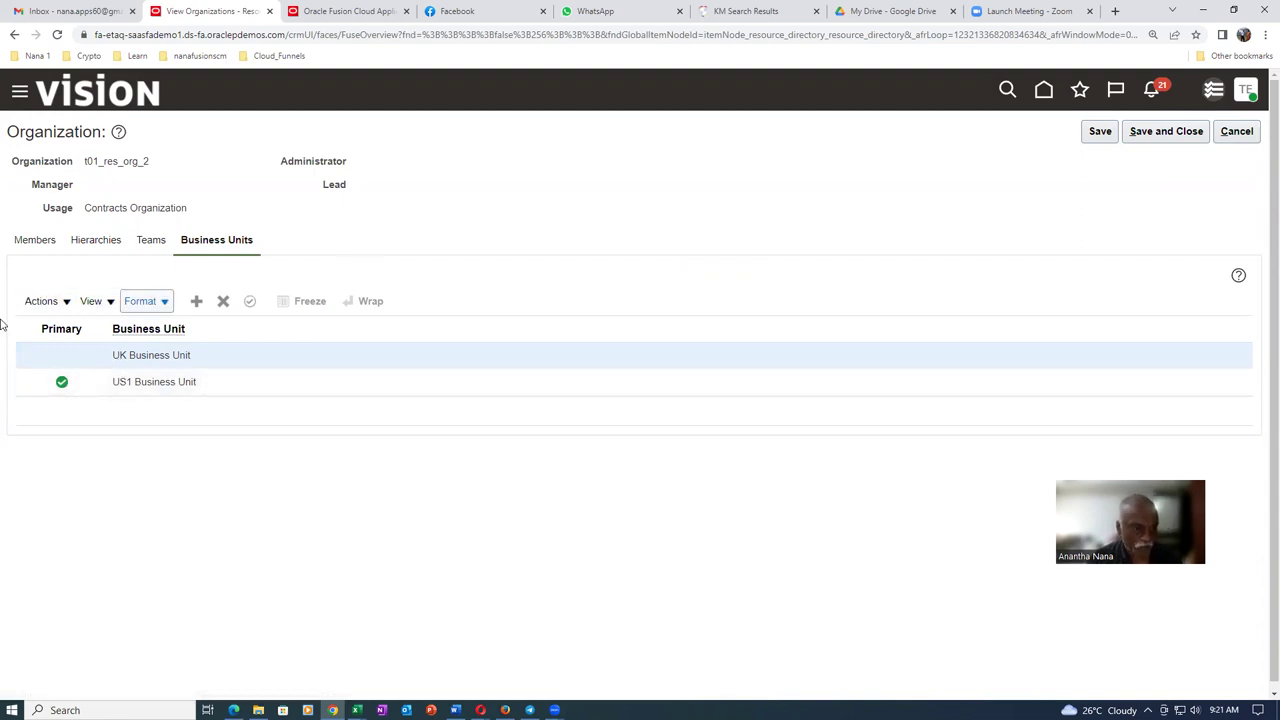
Step: Start adding a resource member to t01_res_org_2, searching resource names for t011 and selecting the matching employee
{"action": "left_click", "coordinate": [32, 243]}
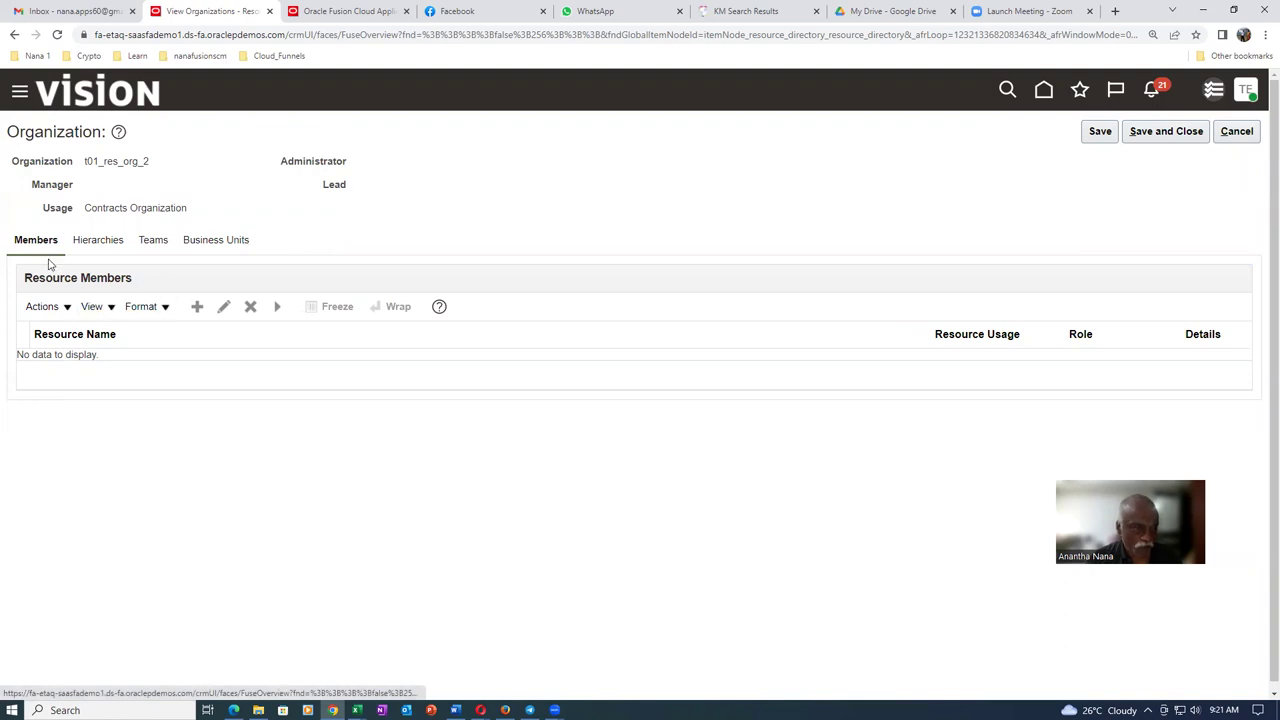
{"action": "left_click", "coordinate": [198, 306]}
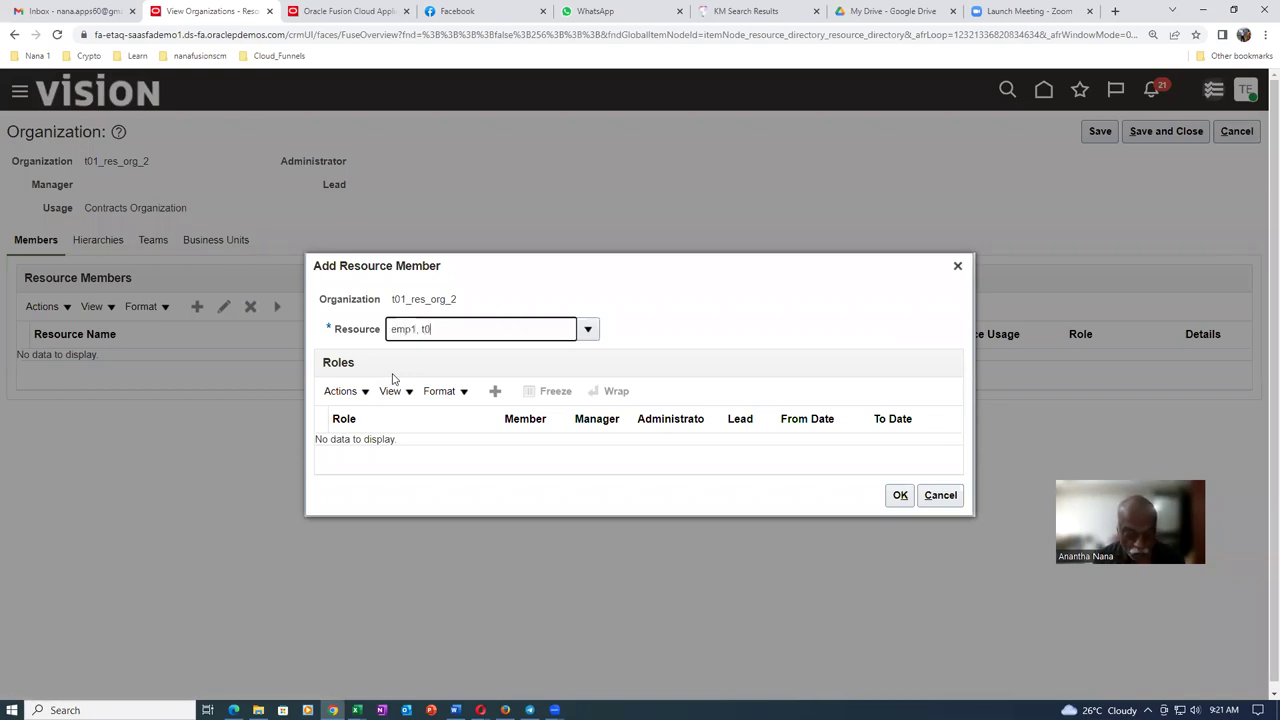
{"action": "left_click", "coordinate": [392, 378]}
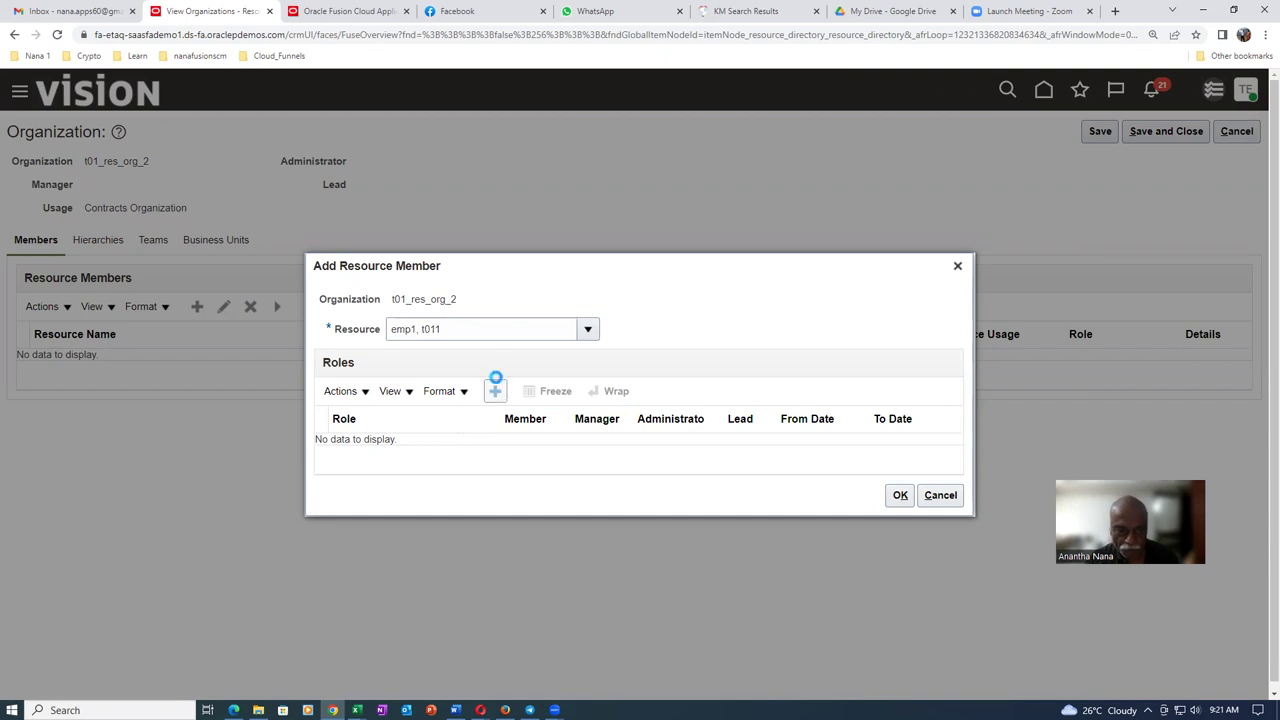
{"action": "left_click", "coordinate": [591, 334]}
{"action": "left_click", "coordinate": [641, 347]}
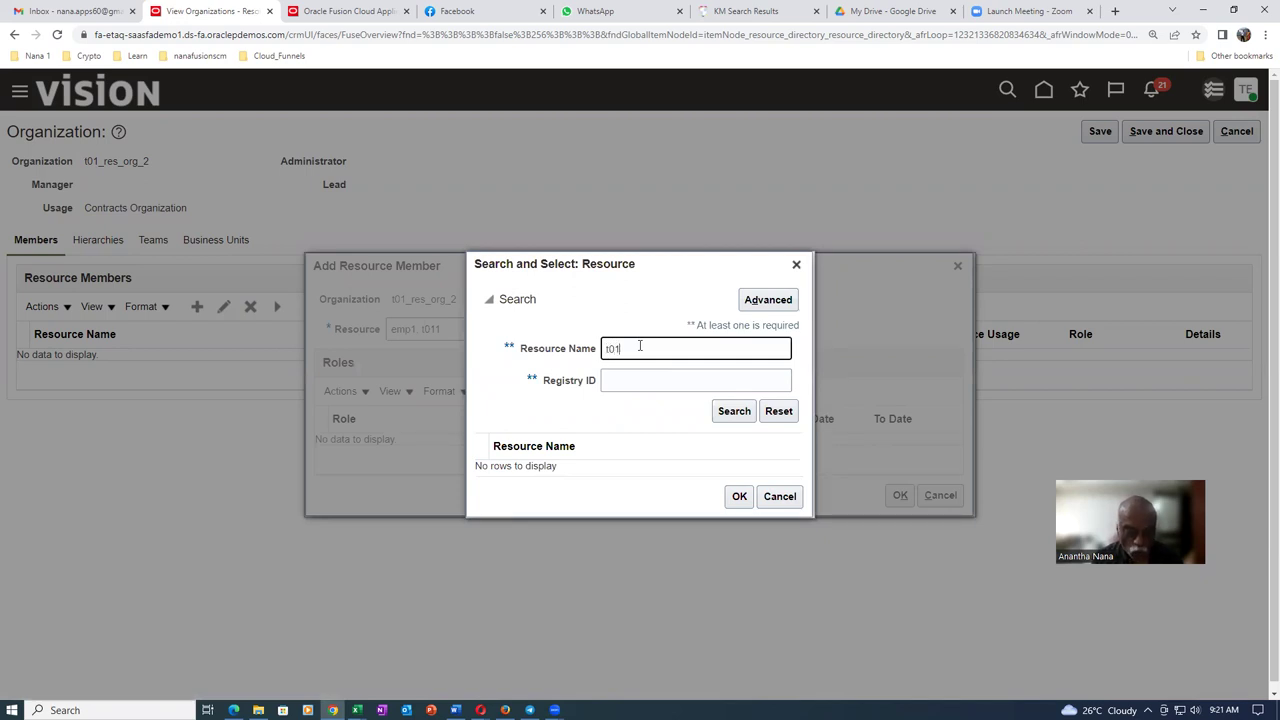
{"action": "left_click", "coordinate": [731, 414]}
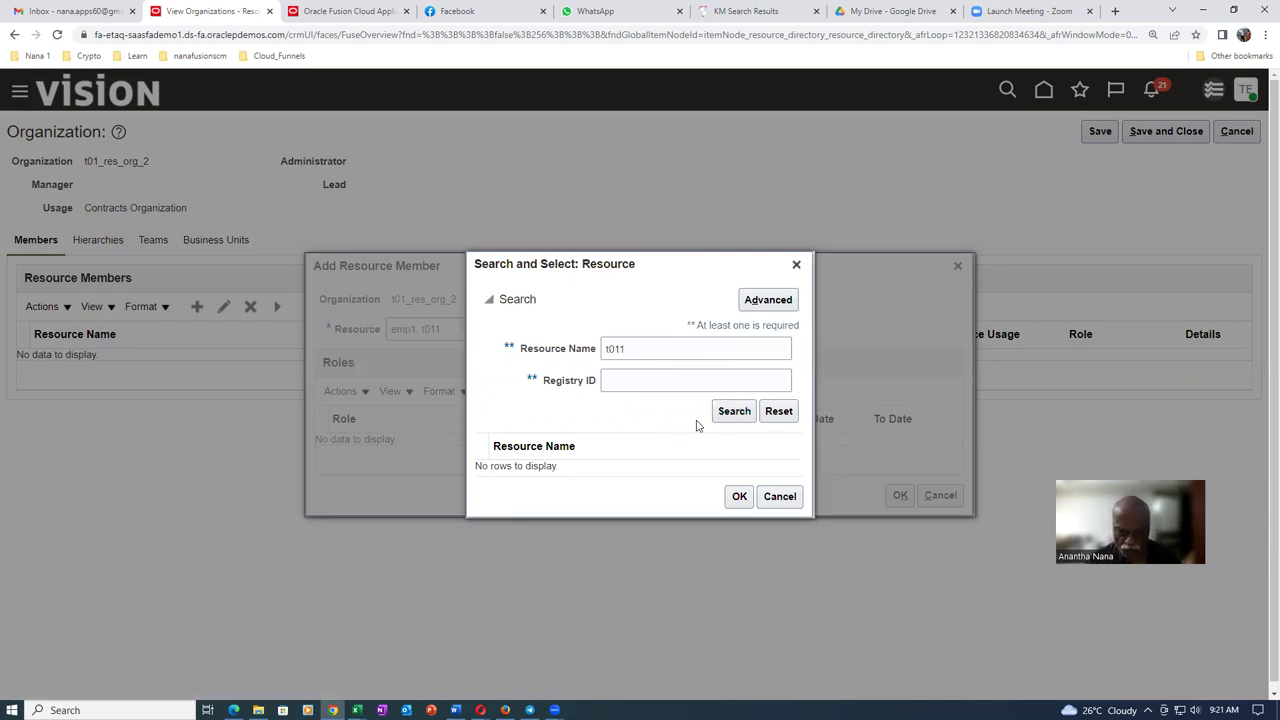
{"action": "left_click", "coordinate": [631, 464]}
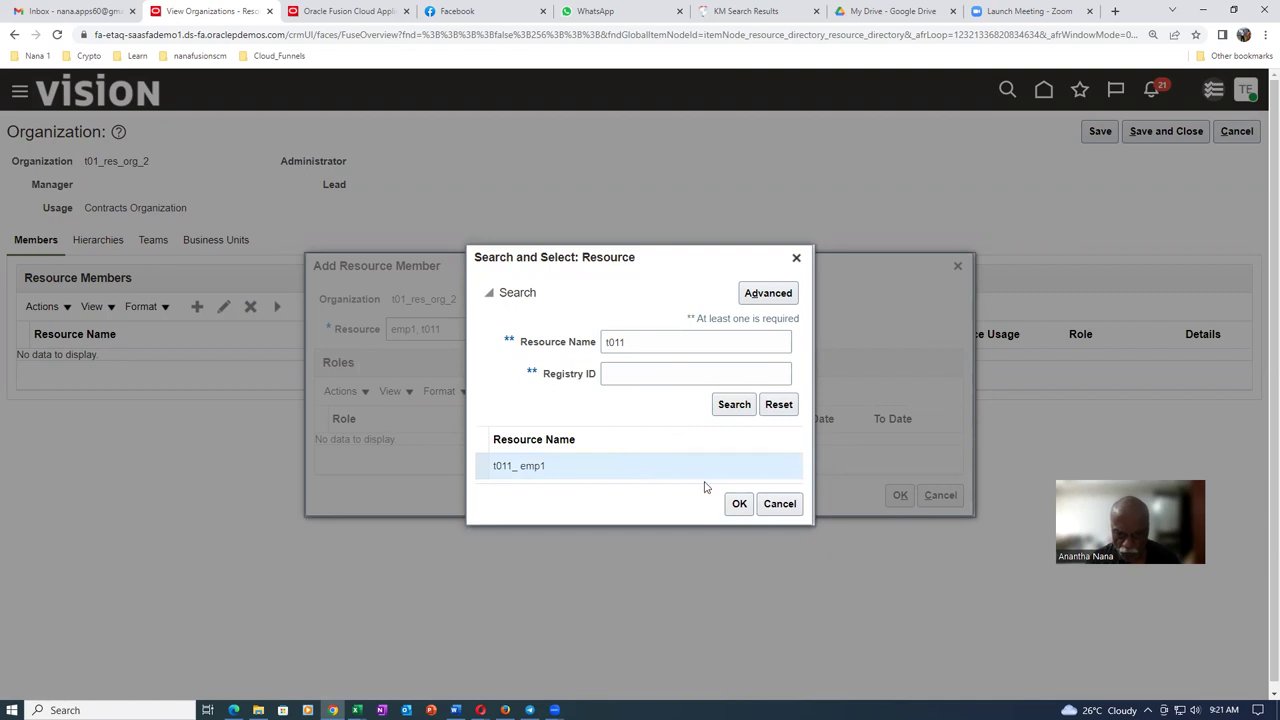
{"action": "left_click", "coordinate": [740, 504]}
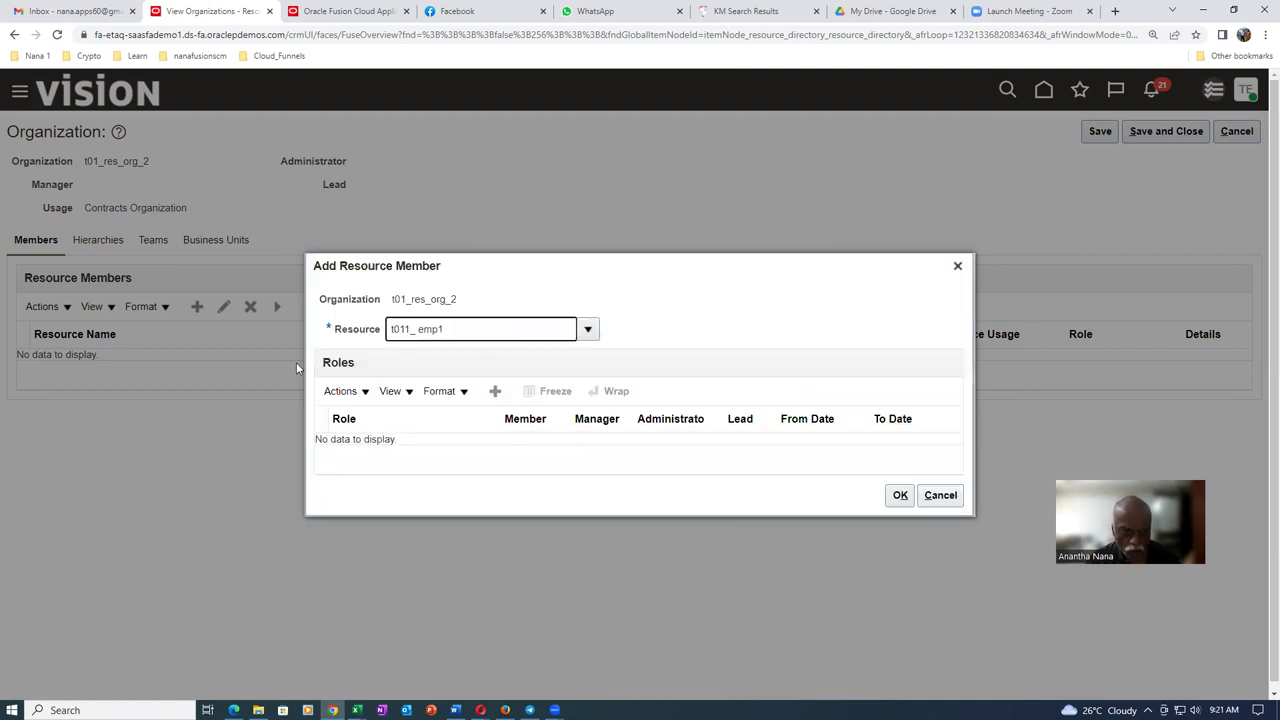
Step: Try to give the new resource member the Contract Manager role, then cancel adding the member
{"action": "left_click", "coordinate": [495, 392]}
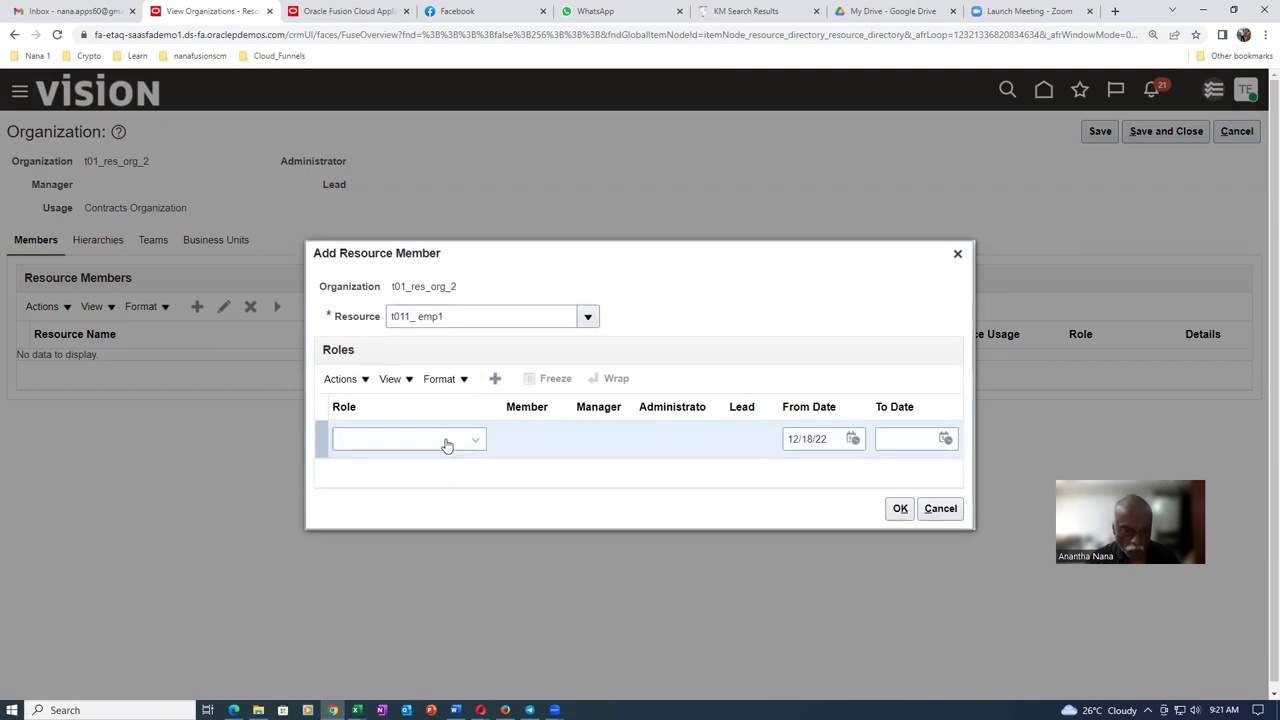
{"action": "left_click", "coordinate": [443, 440]}
{"action": "scroll", "coordinate": [447, 545], "scroll_direction": "down", "scroll_amount": 4}
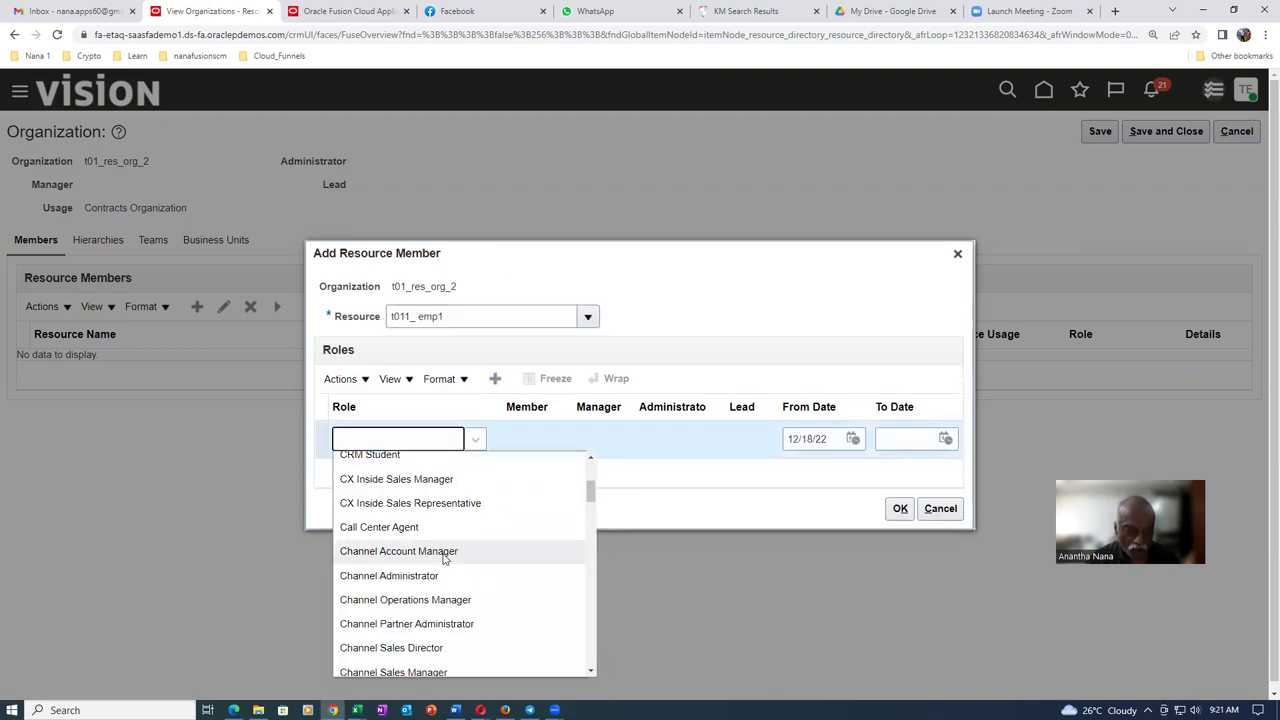
{"action": "scroll", "coordinate": [447, 562], "scroll_direction": "down", "scroll_amount": 7}
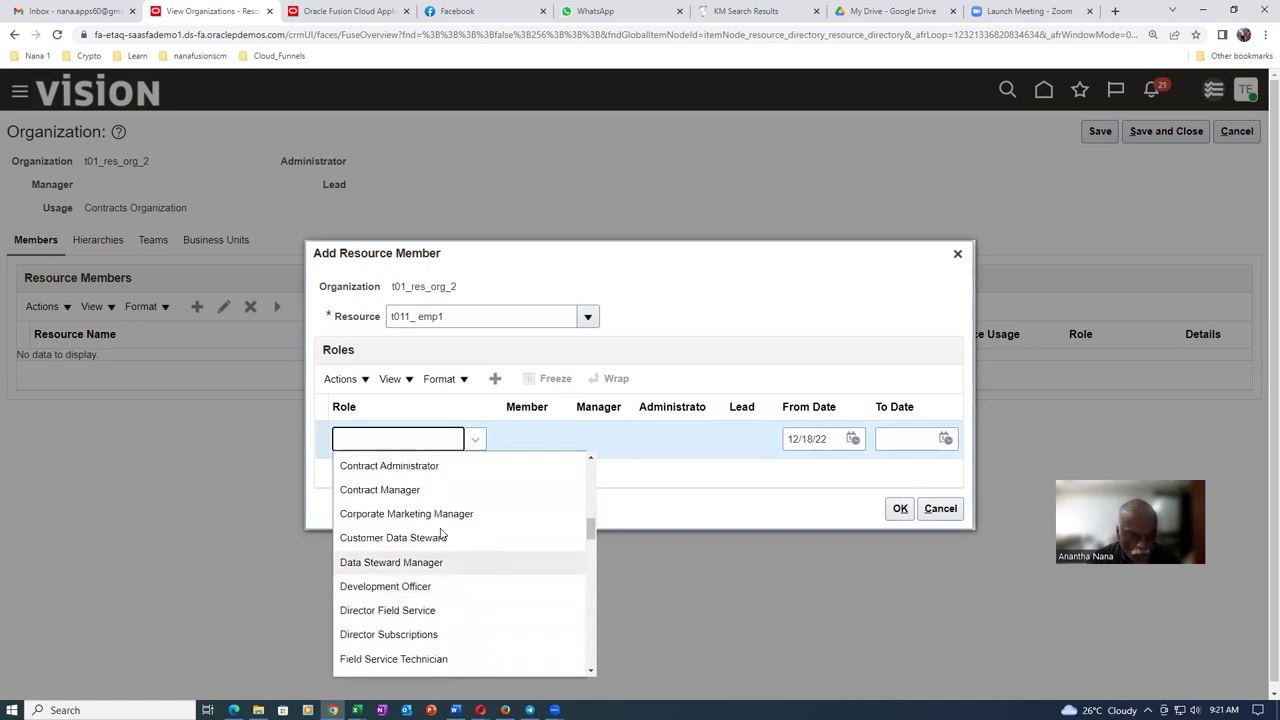
{"action": "left_click", "coordinate": [425, 490]}
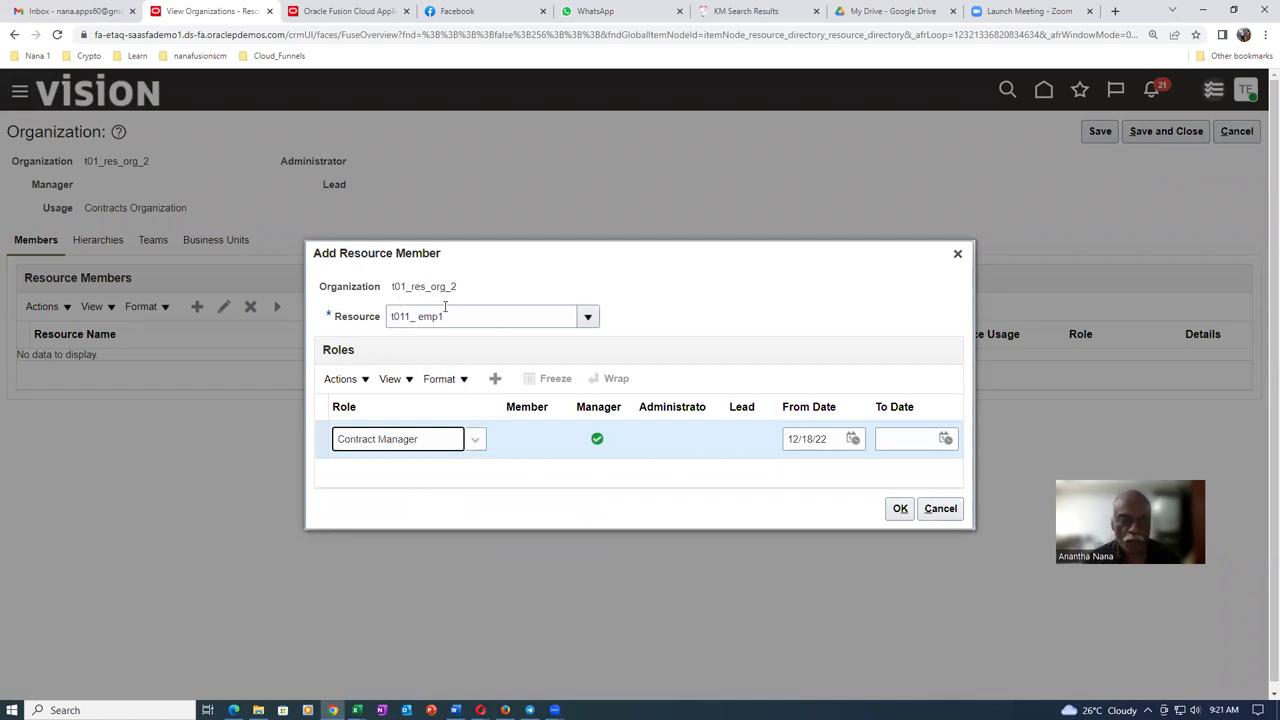
{"action": "left_click", "coordinate": [900, 509]}
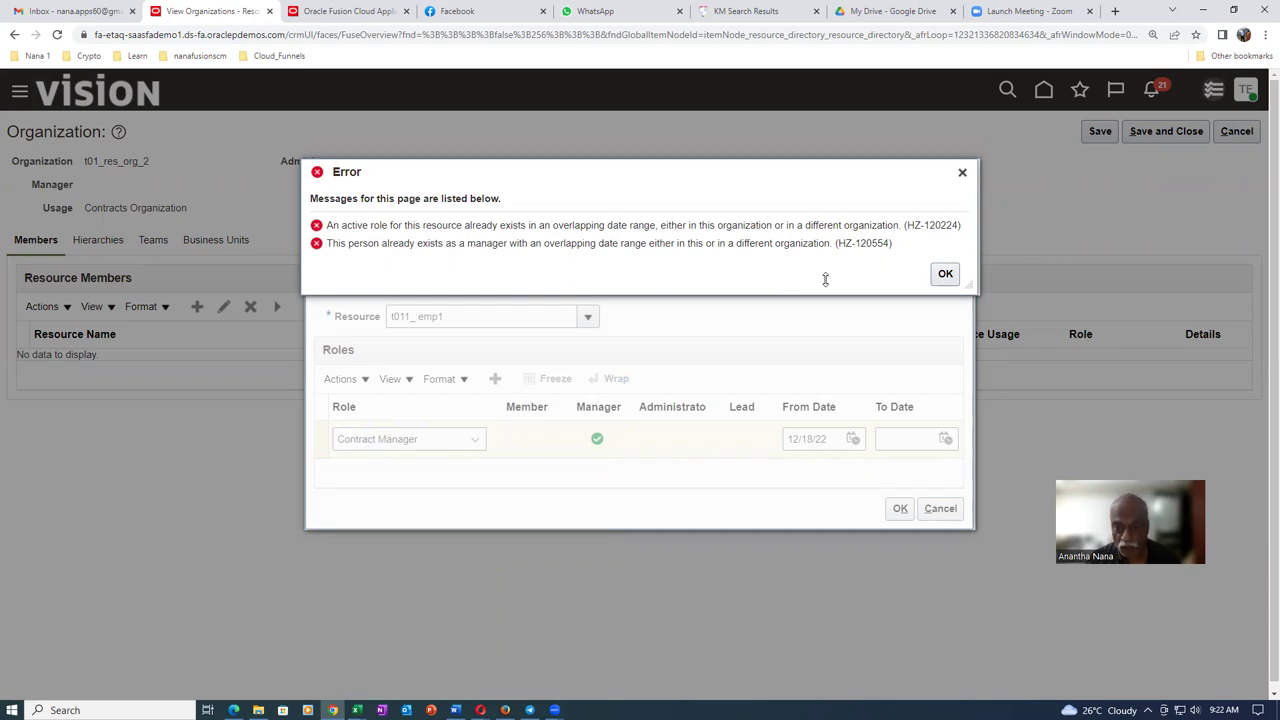
{"action": "left_click", "coordinate": [944, 274]}
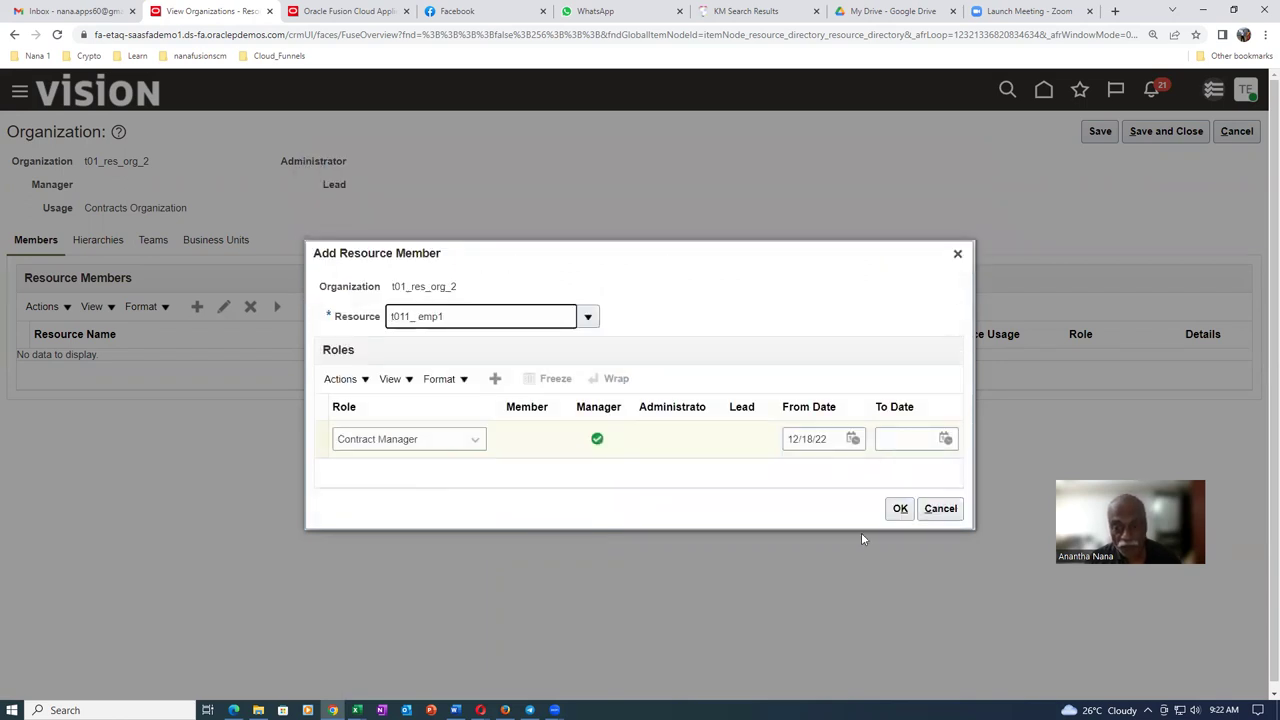
{"action": "left_click", "coordinate": [940, 508]}
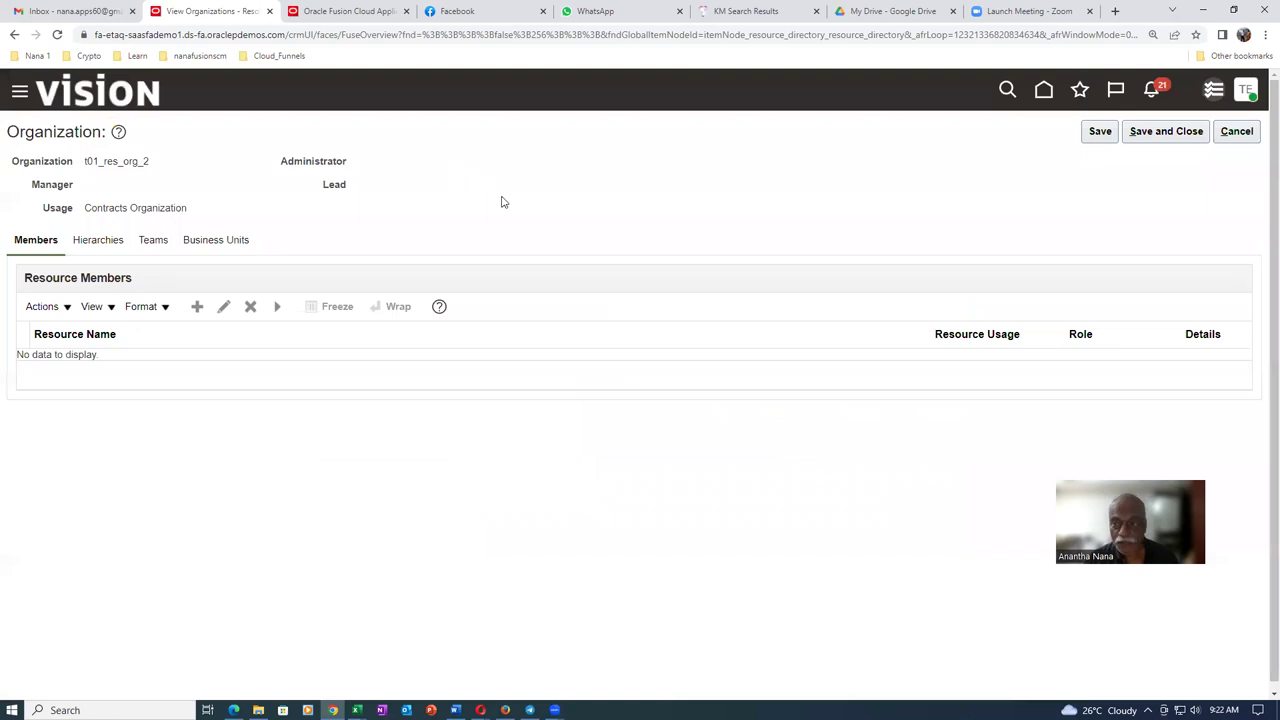
Step: Leave the resource organization pages and open Setup and Maintenance from the home page
{"action": "left_click", "coordinate": [1243, 133]}
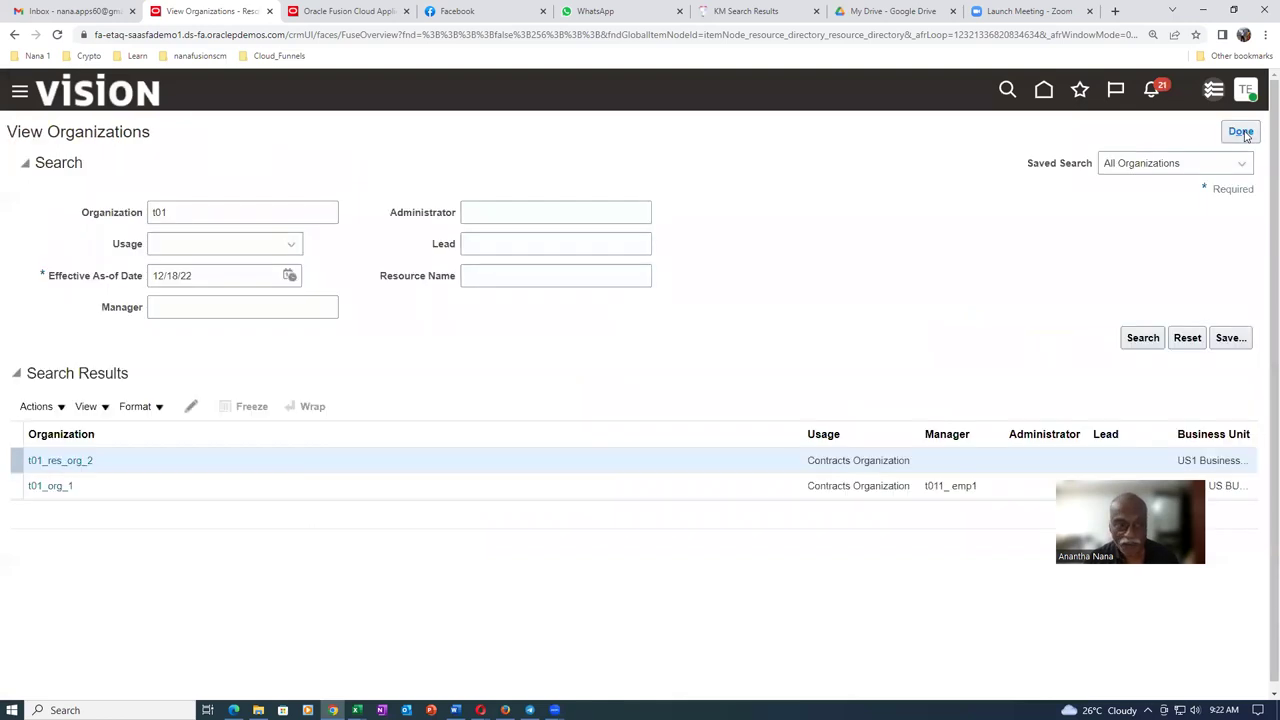
{"action": "left_click", "coordinate": [1242, 133]}
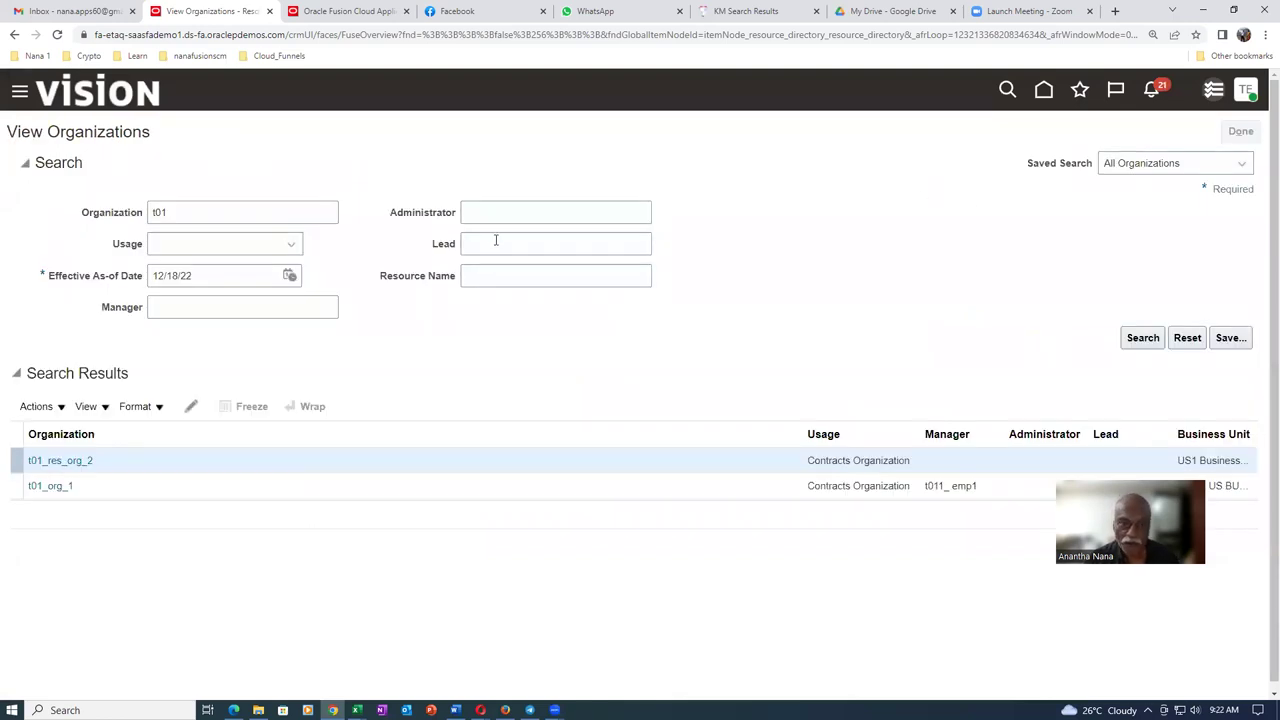
{"action": "left_click", "coordinate": [1043, 91]}
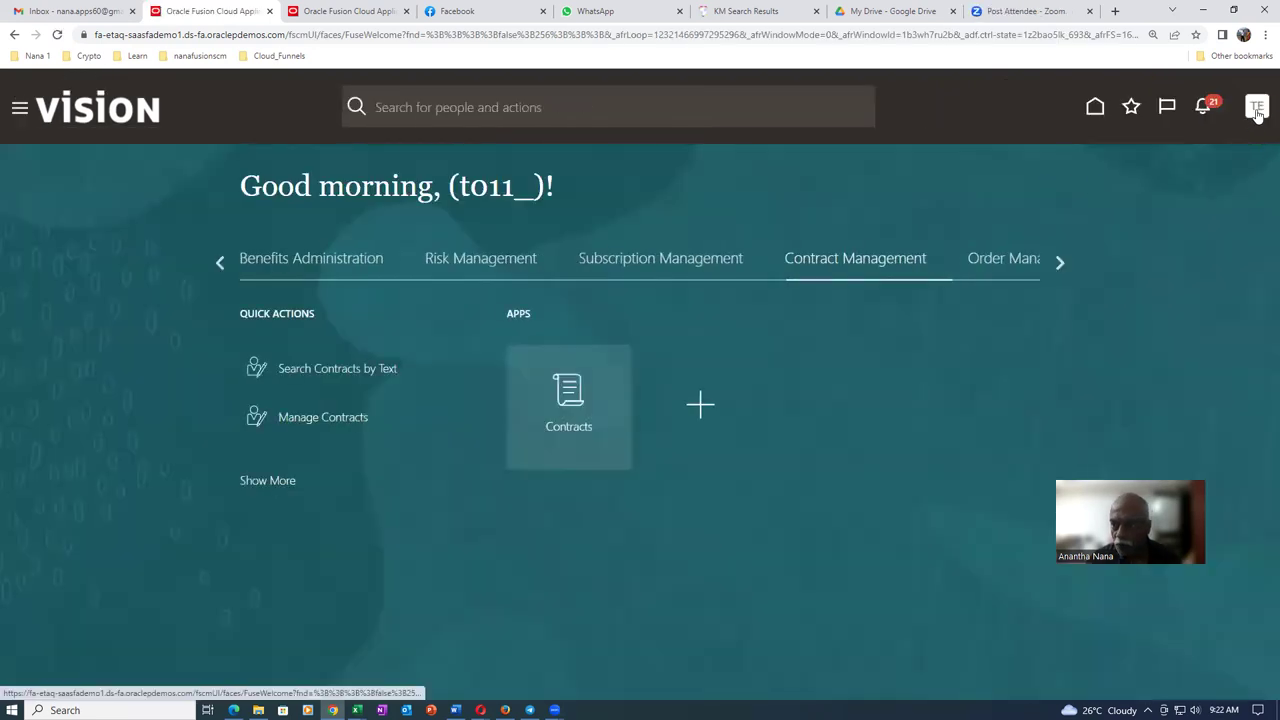
{"action": "left_click", "coordinate": [1257, 111]}
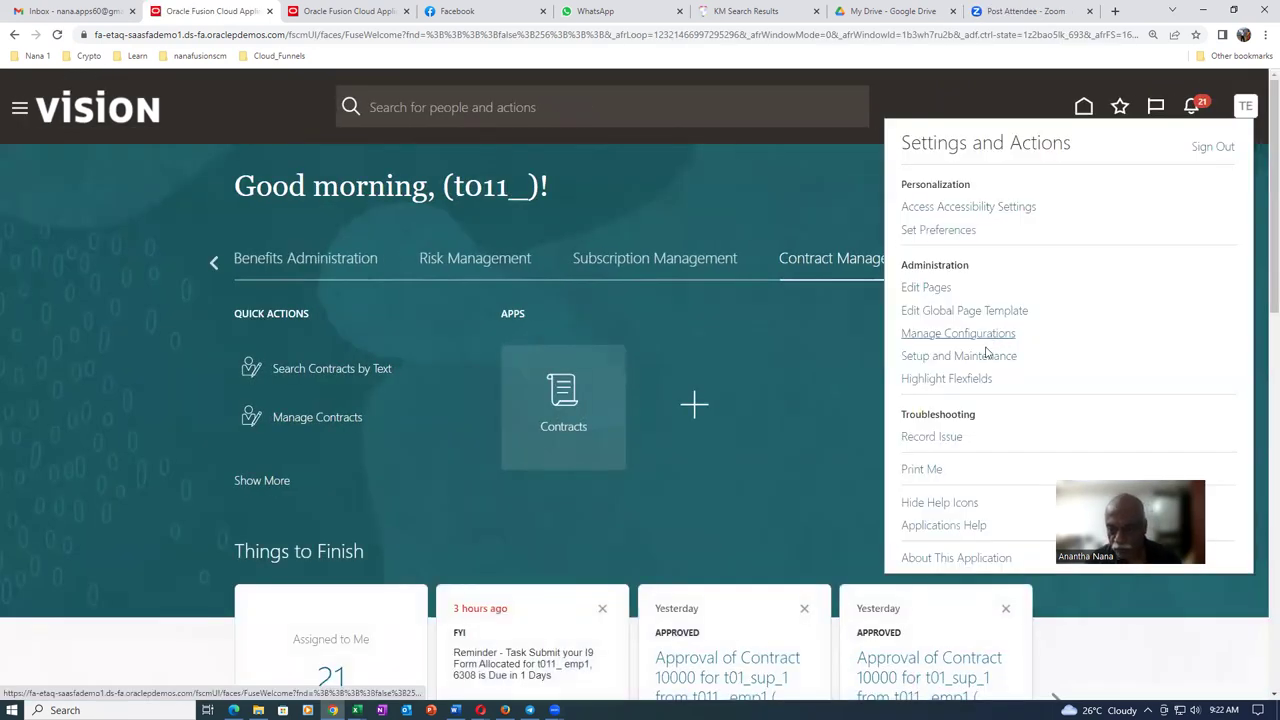
{"action": "left_click", "coordinate": [975, 356]}
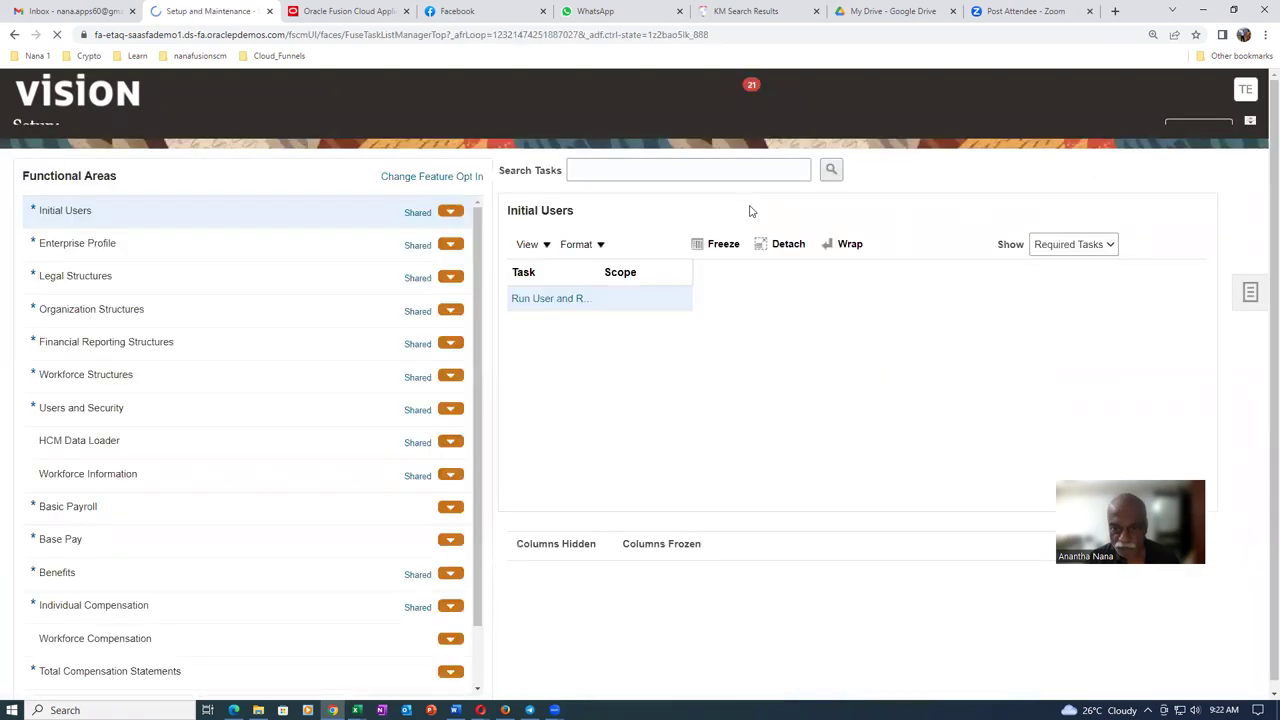
Step: Search the setup tasks for mana%users% and open the Manage Users task
{"action": "left_click", "coordinate": [1249, 312]}
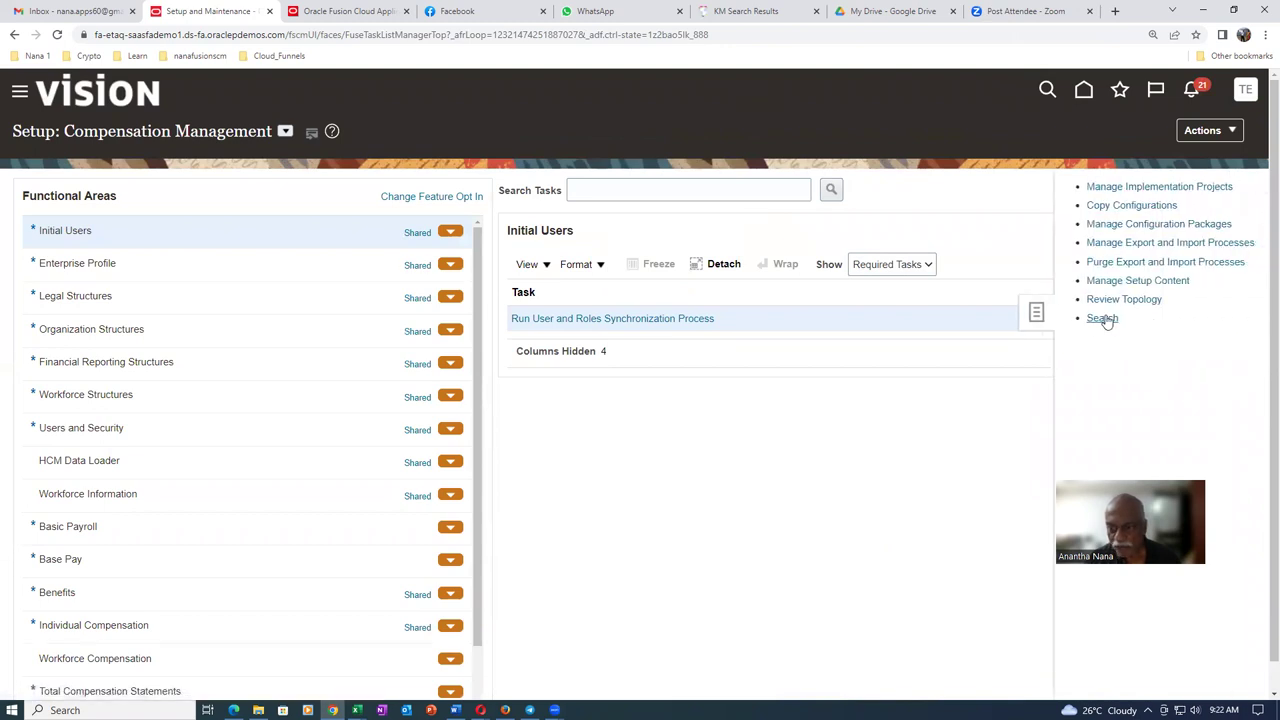
{"action": "left_click", "coordinate": [1122, 320]}
{"action": "left_click", "coordinate": [302, 193]}
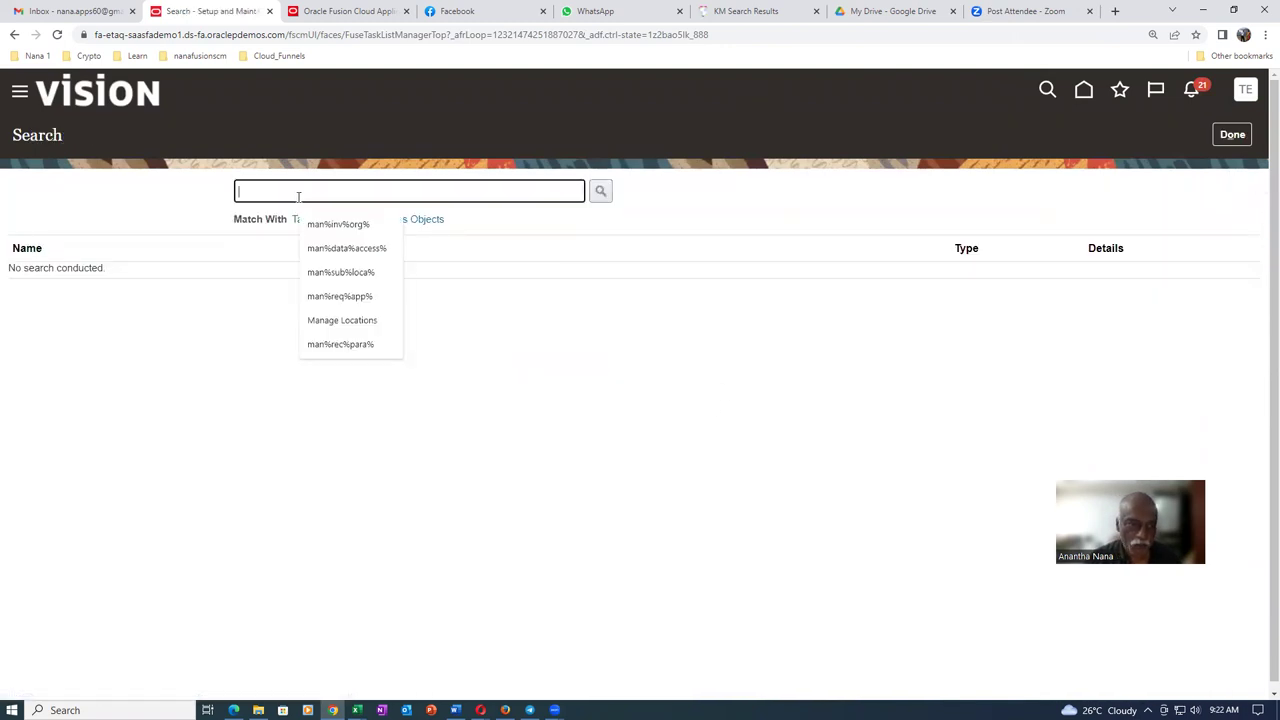
{"action": "type", "text": "mana%"}
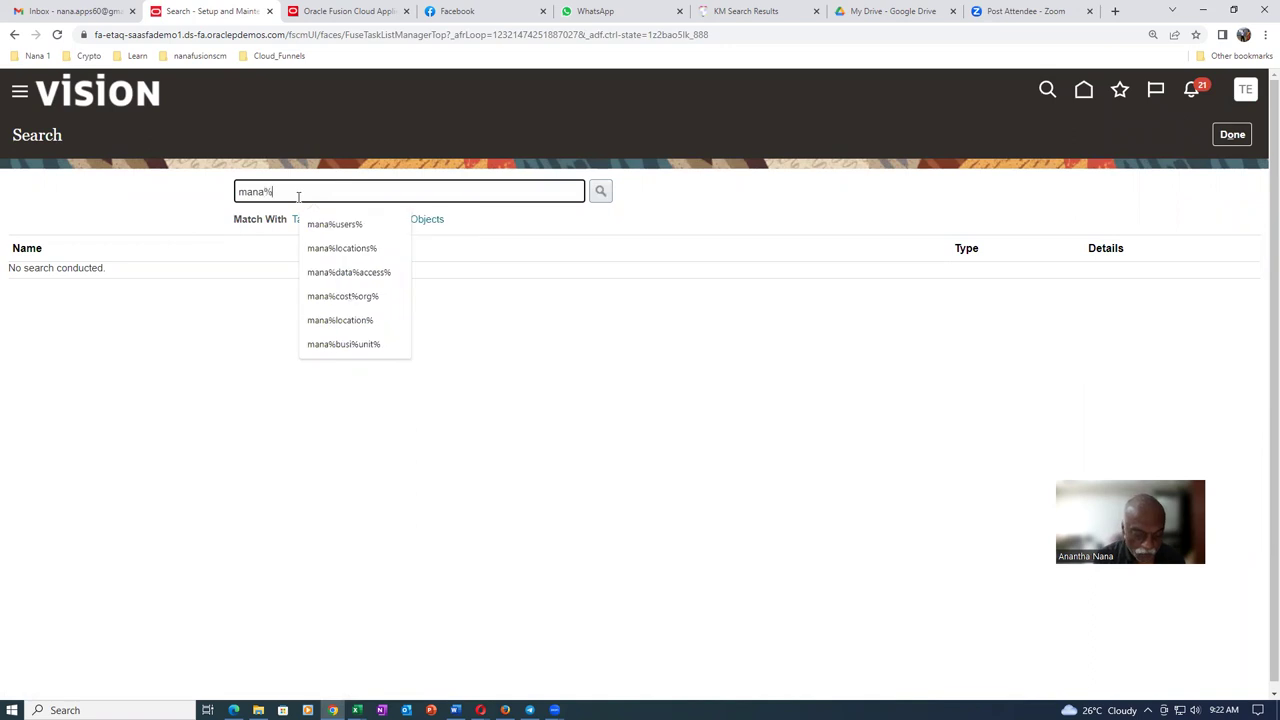
{"action": "type", "text": "users%"}
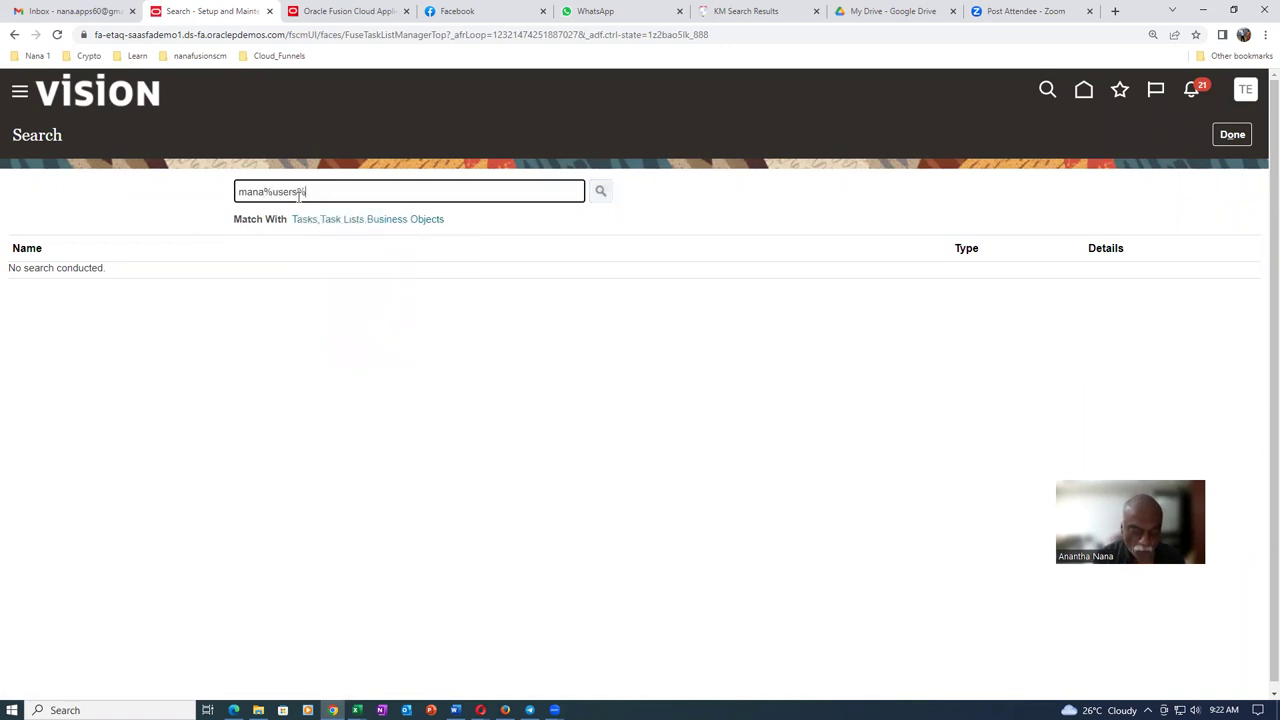
{"action": "key", "text": "Return"}
{"action": "scroll", "coordinate": [88, 460], "scroll_direction": "down", "scroll_amount": 3}
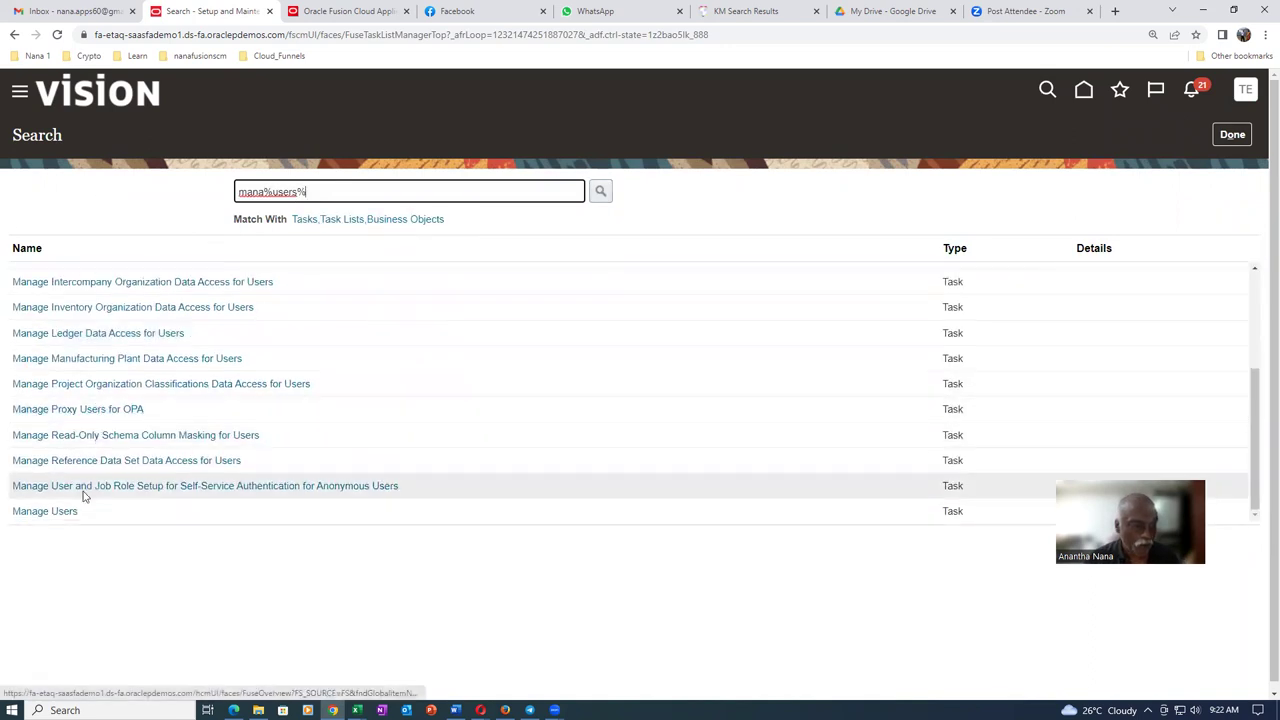
{"action": "left_click", "coordinate": [57, 517]}
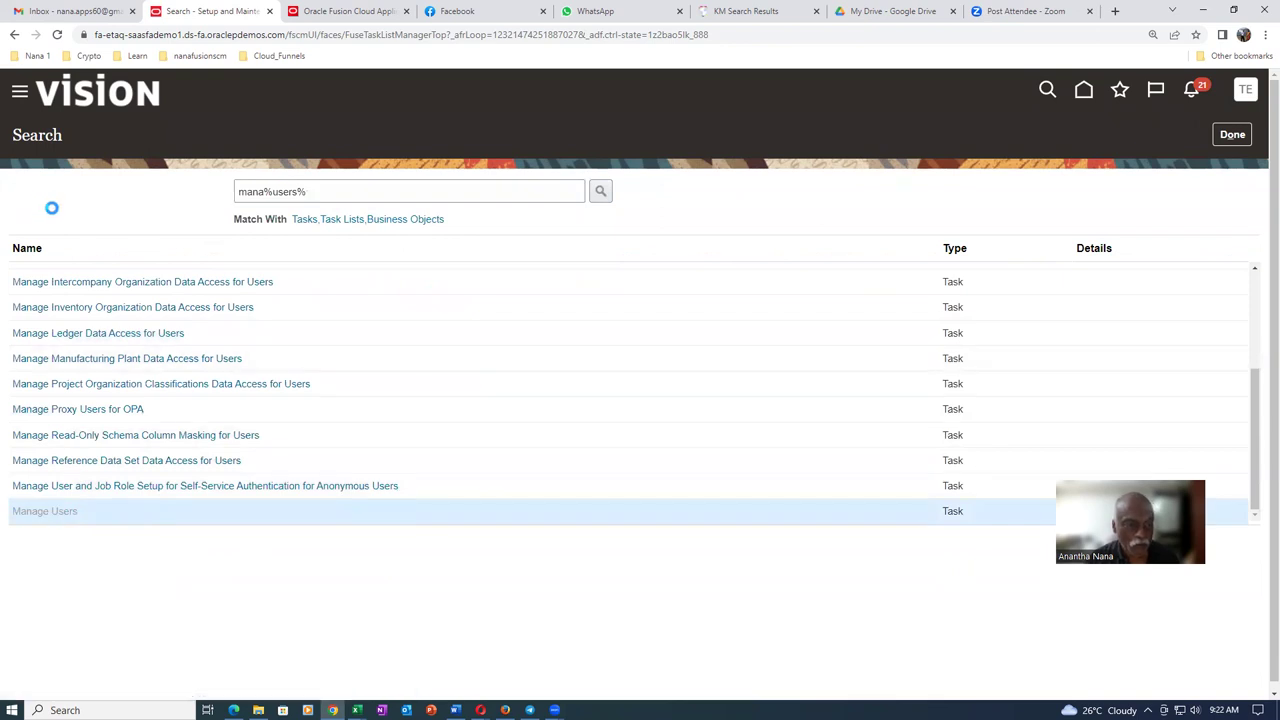
Step: Search persons for the keyword t011 and open the matching first employee's user record for editing
{"action": "left_click", "coordinate": [66, 170]}
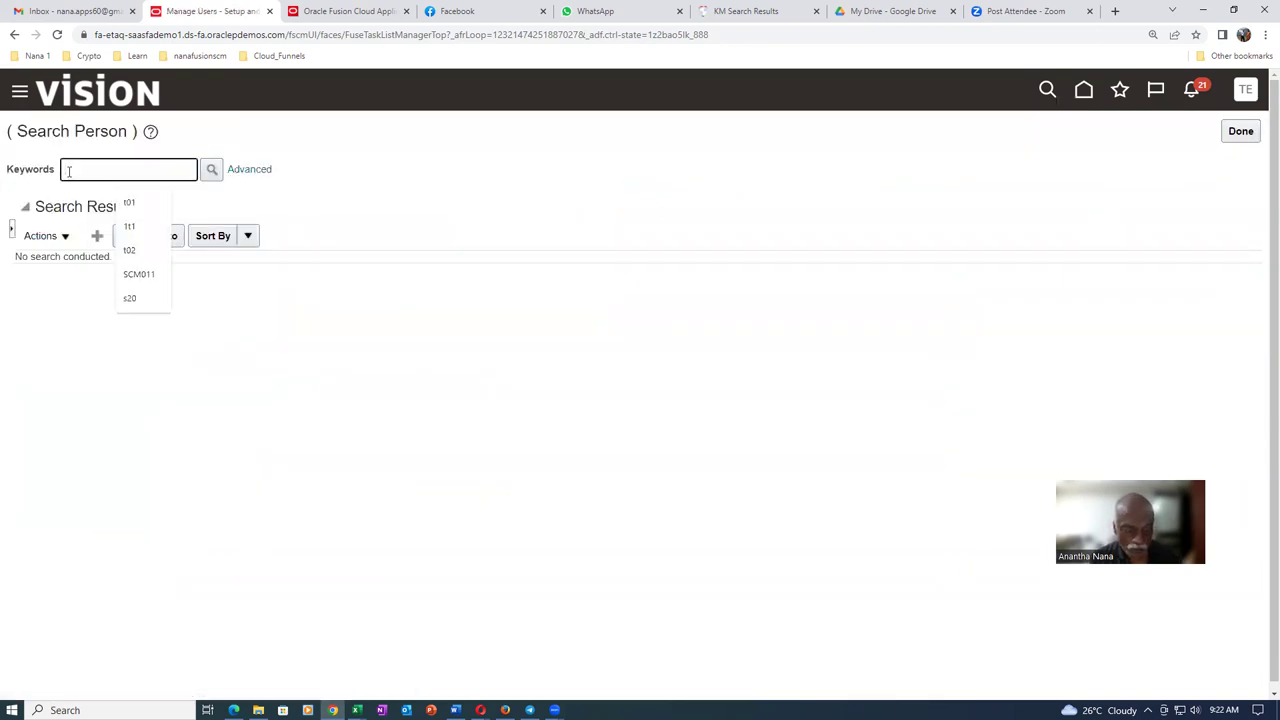
{"action": "type", "text": "911"}
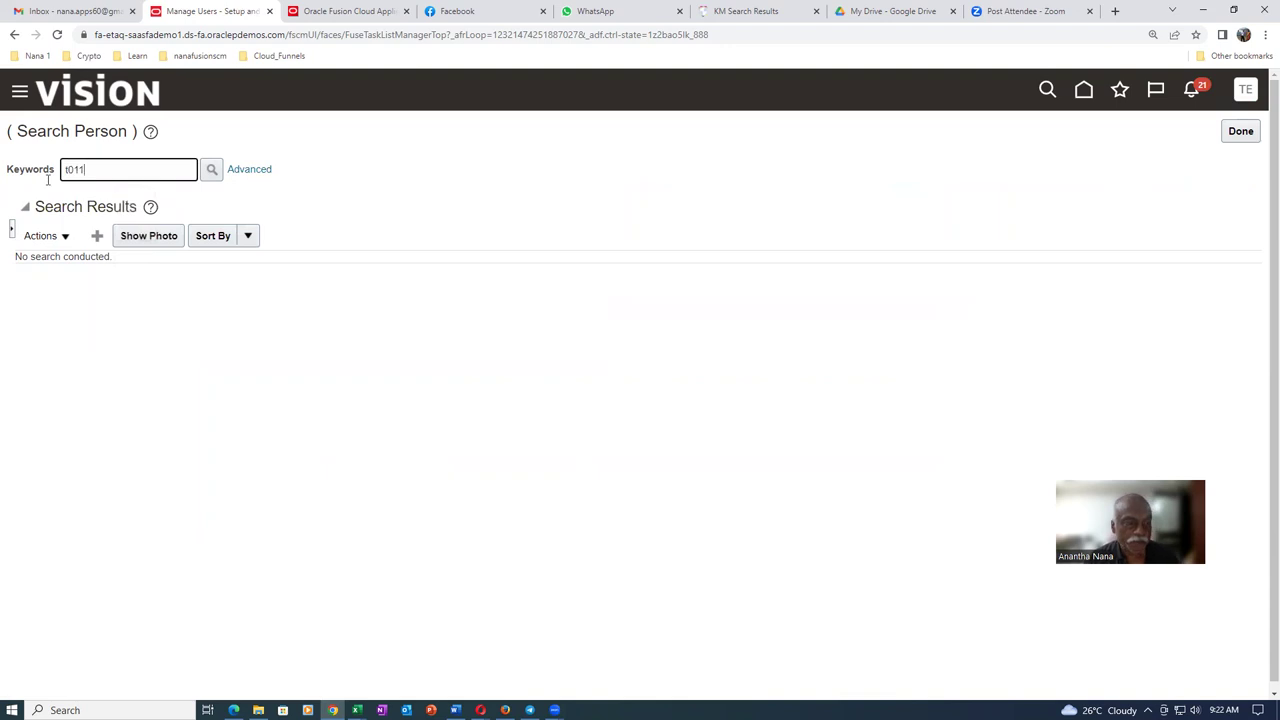
{"action": "key", "text": "Return"}
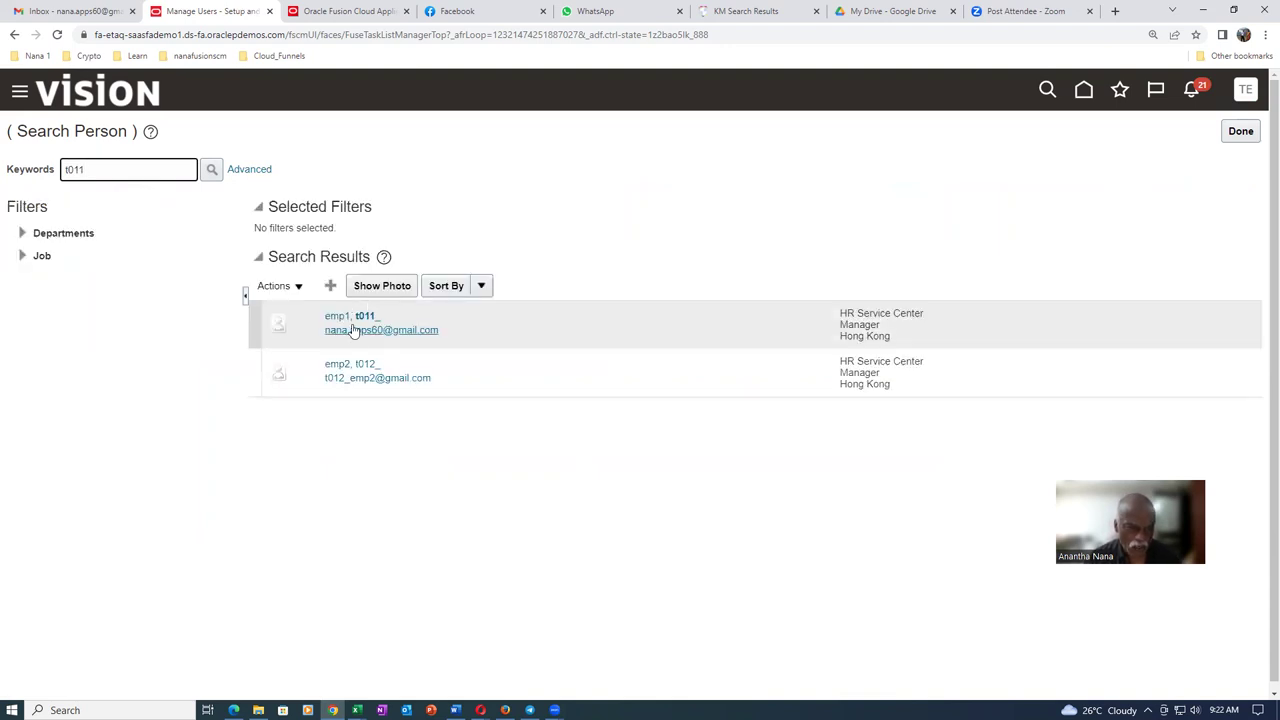
{"action": "left_click", "coordinate": [325, 318]}
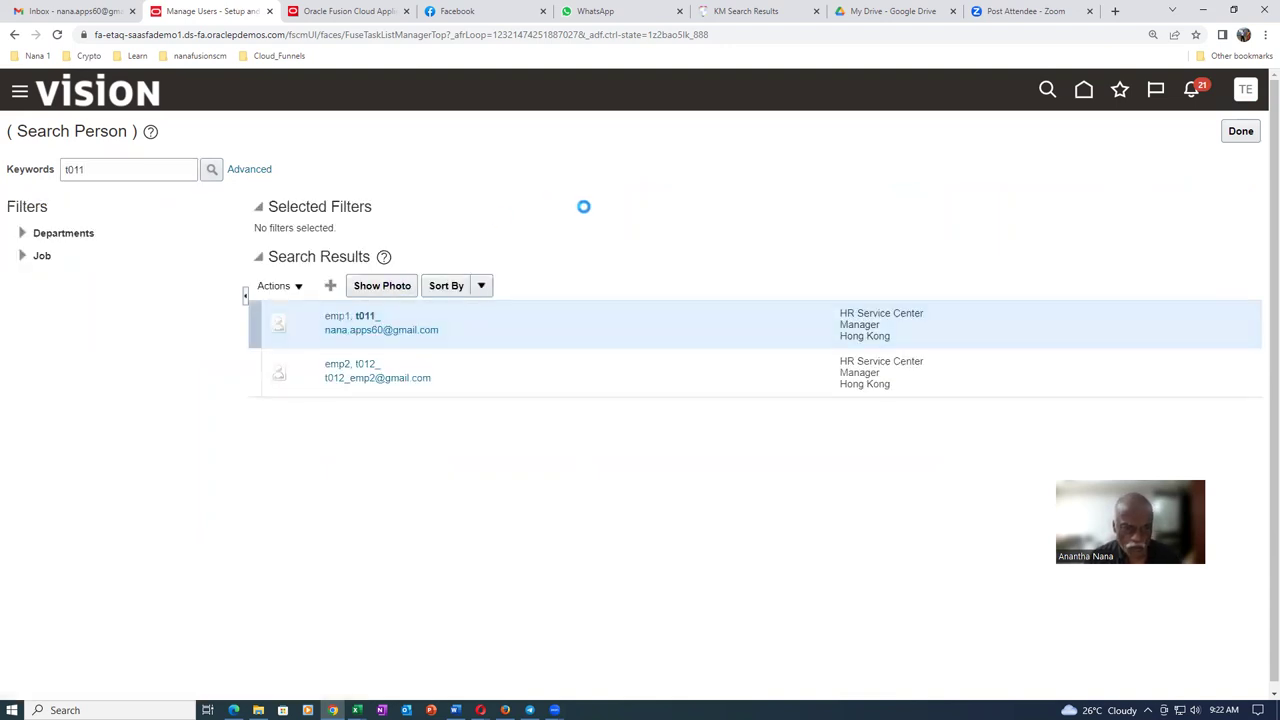
{"action": "scroll", "coordinate": [591, 214], "scroll_direction": "down", "scroll_amount": 3}
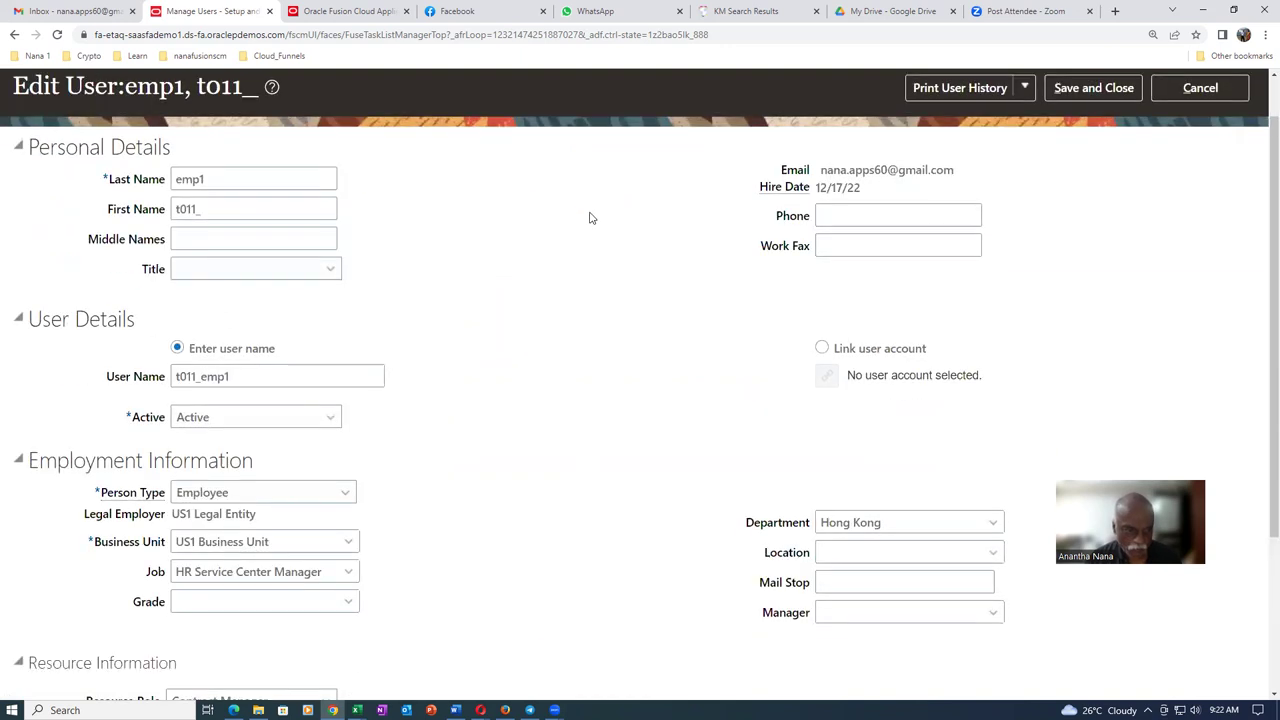
Step: Look through the available resource roles for the employee without choosing a different one
{"action": "left_click", "coordinate": [226, 477]}
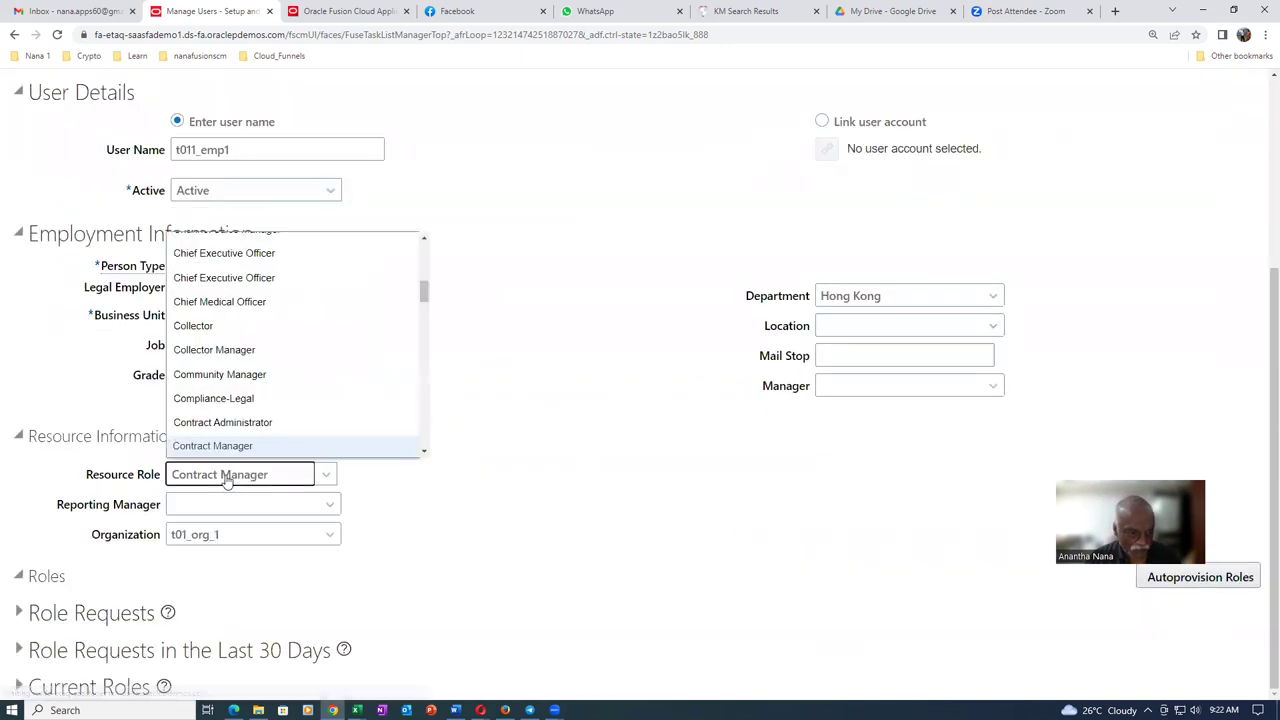
{"action": "left_click_drag", "start_coordinate": [423, 290], "coordinate": [424, 250]}
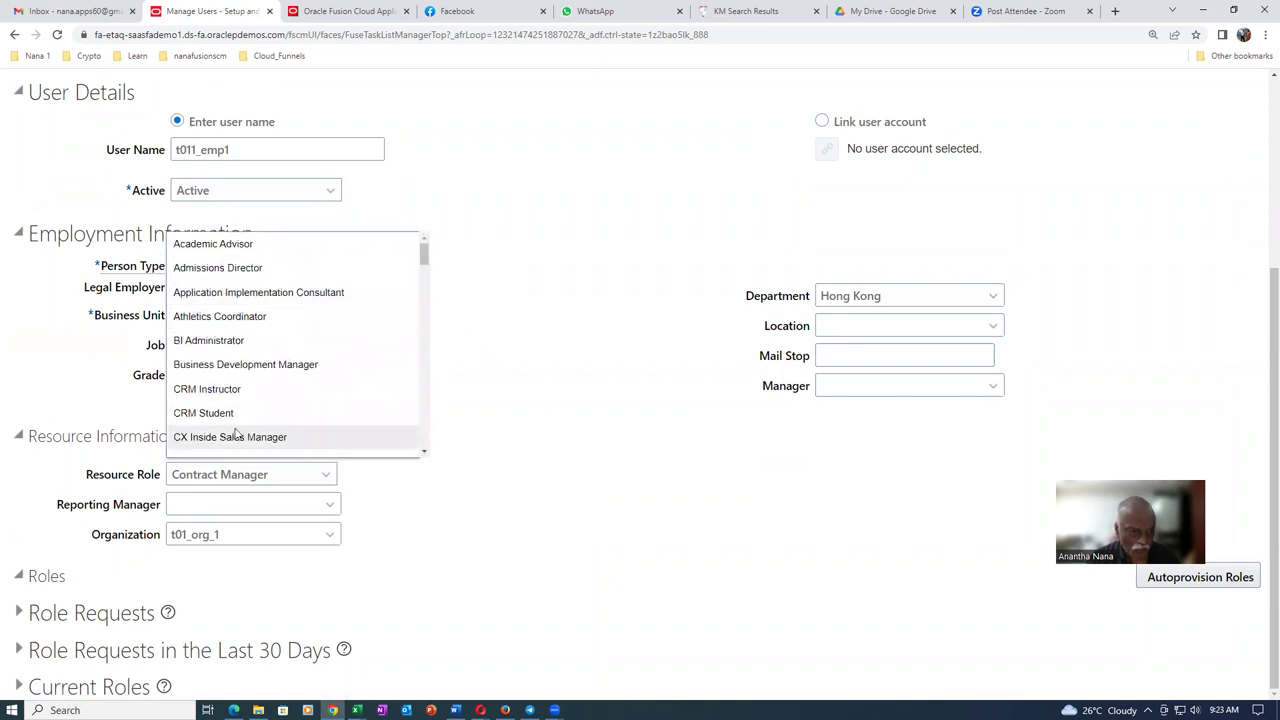
{"action": "left_click_drag", "start_coordinate": [427, 262], "coordinate": [430, 415]}
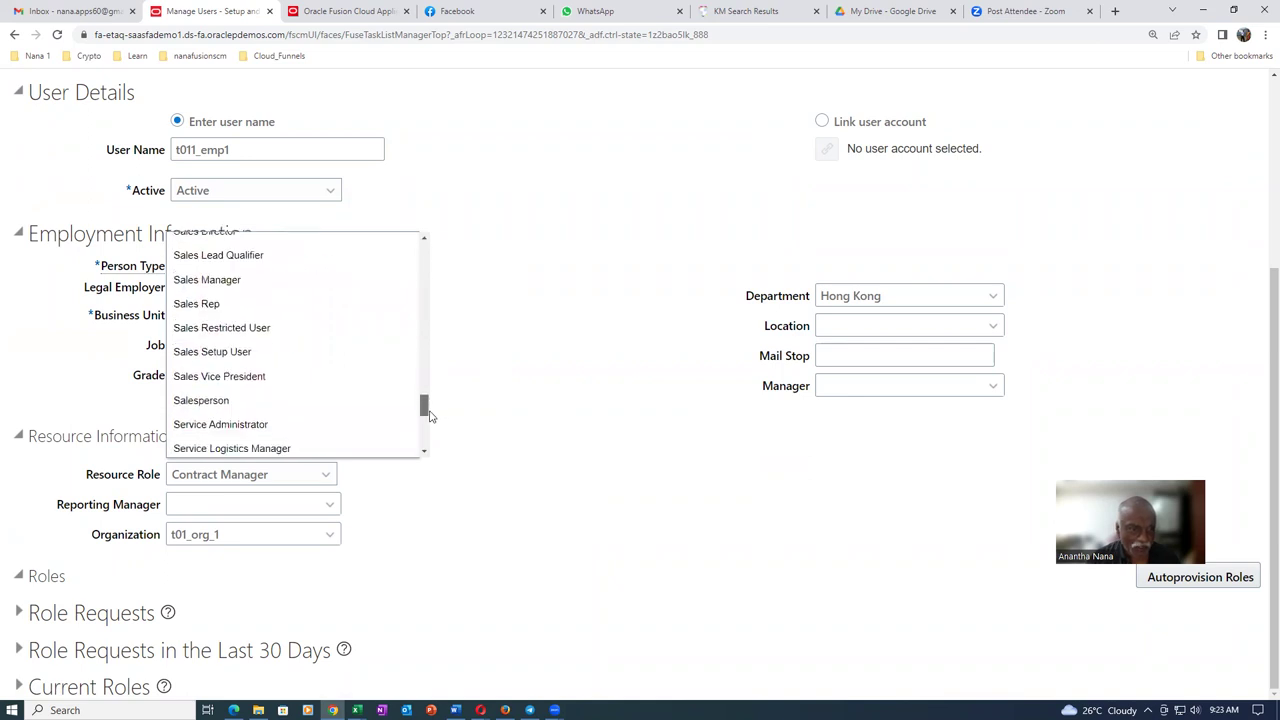
{"action": "left_click", "coordinate": [403, 518]}
{"action": "left_click", "coordinate": [248, 536]}
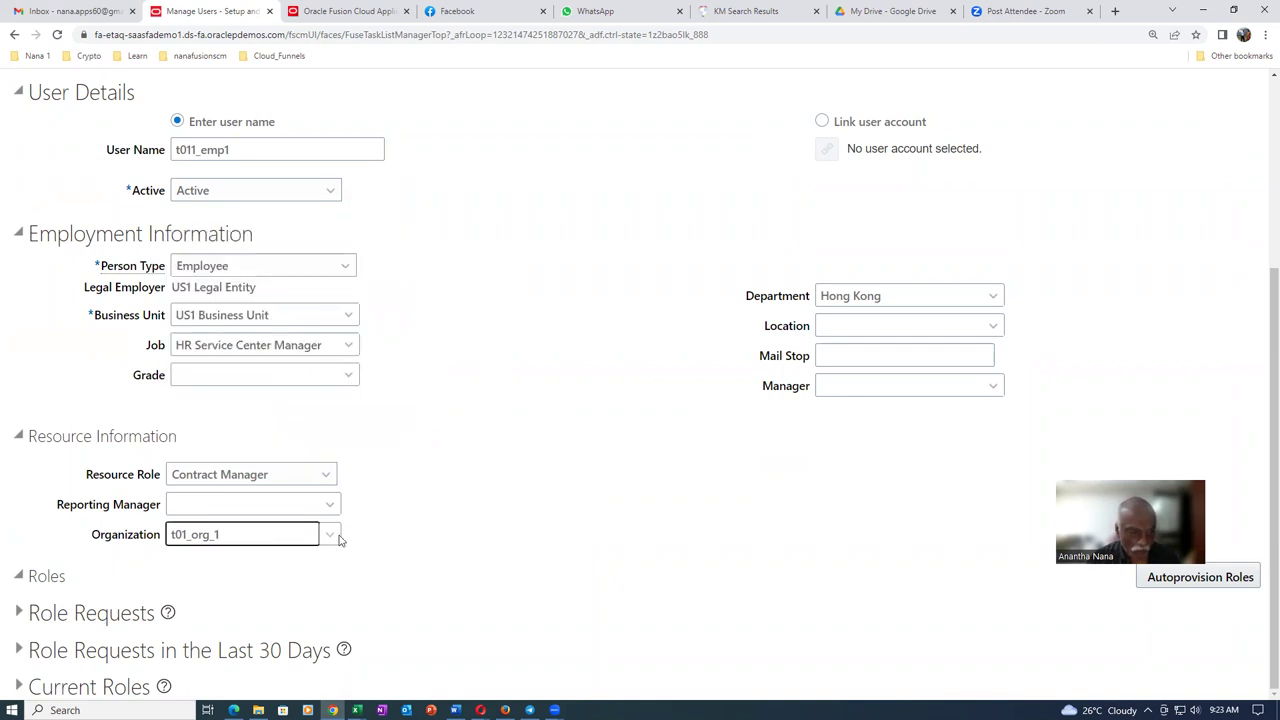
{"action": "left_click", "coordinate": [423, 425]}
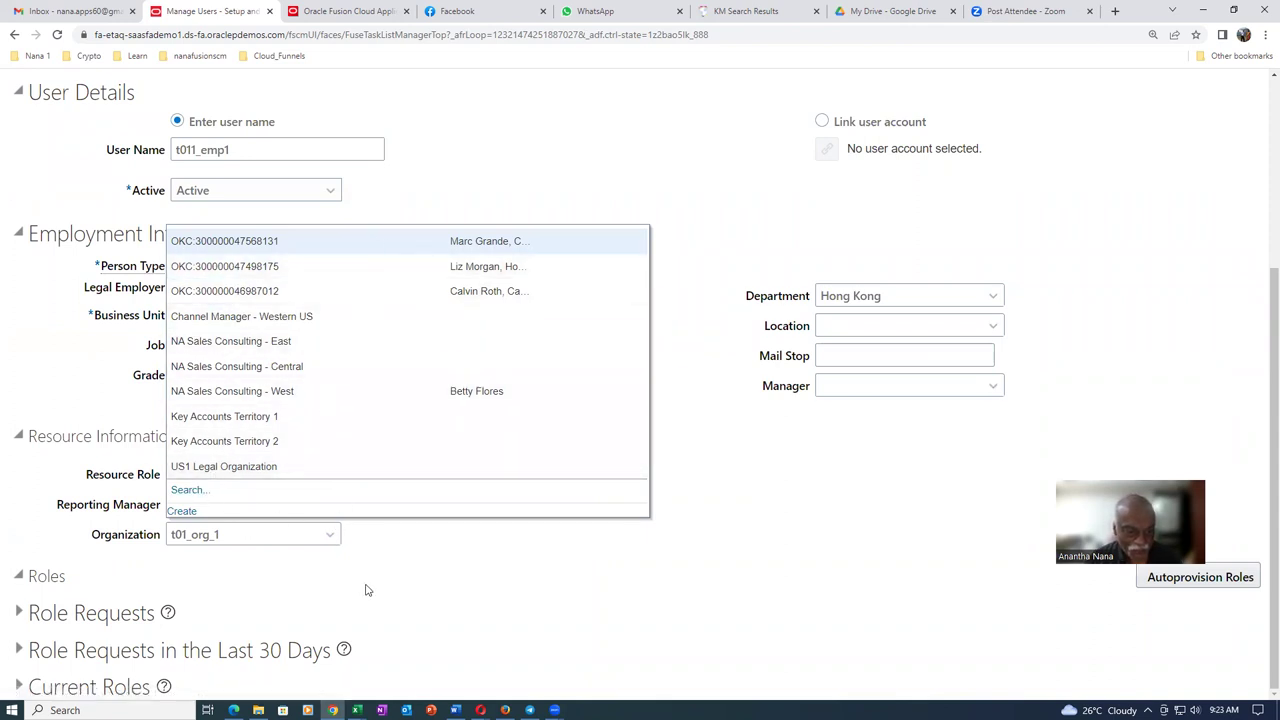
{"action": "left_click", "coordinate": [171, 580]}
Step: Search organizations for t01 and set the organization in the employee's resource information to t01_res_org_2
{"action": "left_click", "coordinate": [241, 538]}
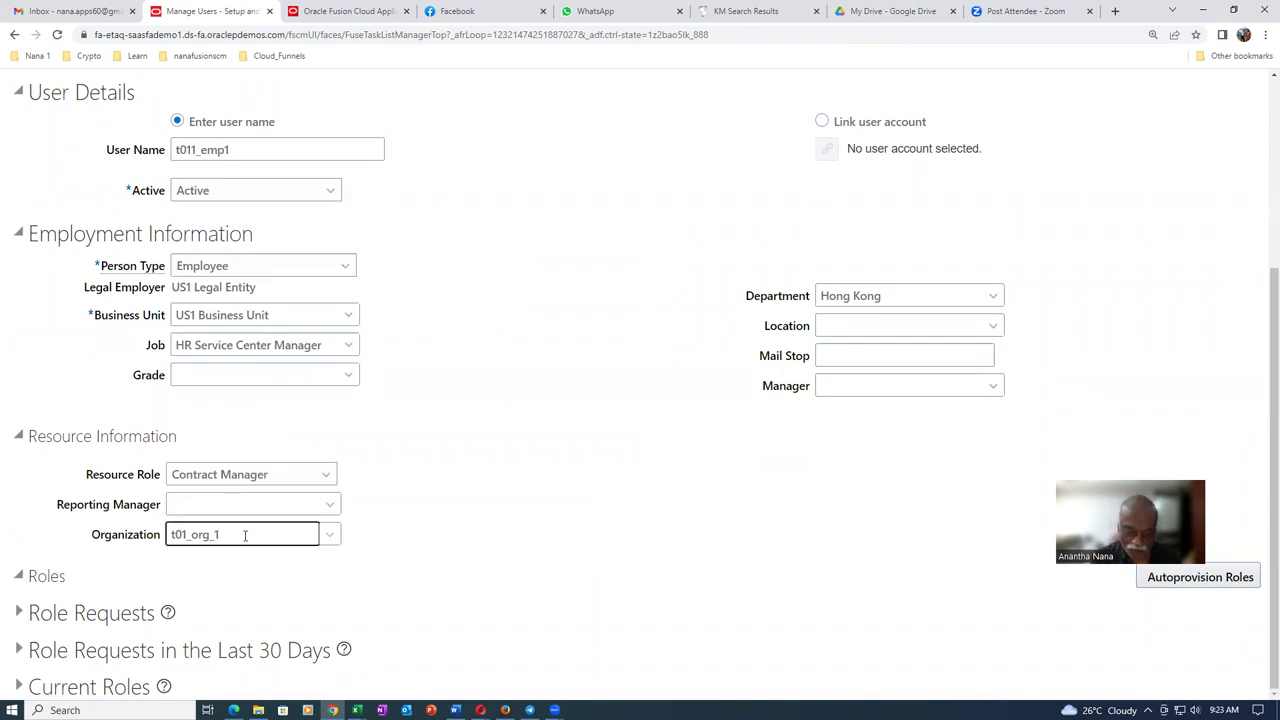
{"action": "key", "text": "BackSpace"}
{"action": "key", "text": "BackSpace"}
{"action": "key", "text": "BackSpace"}
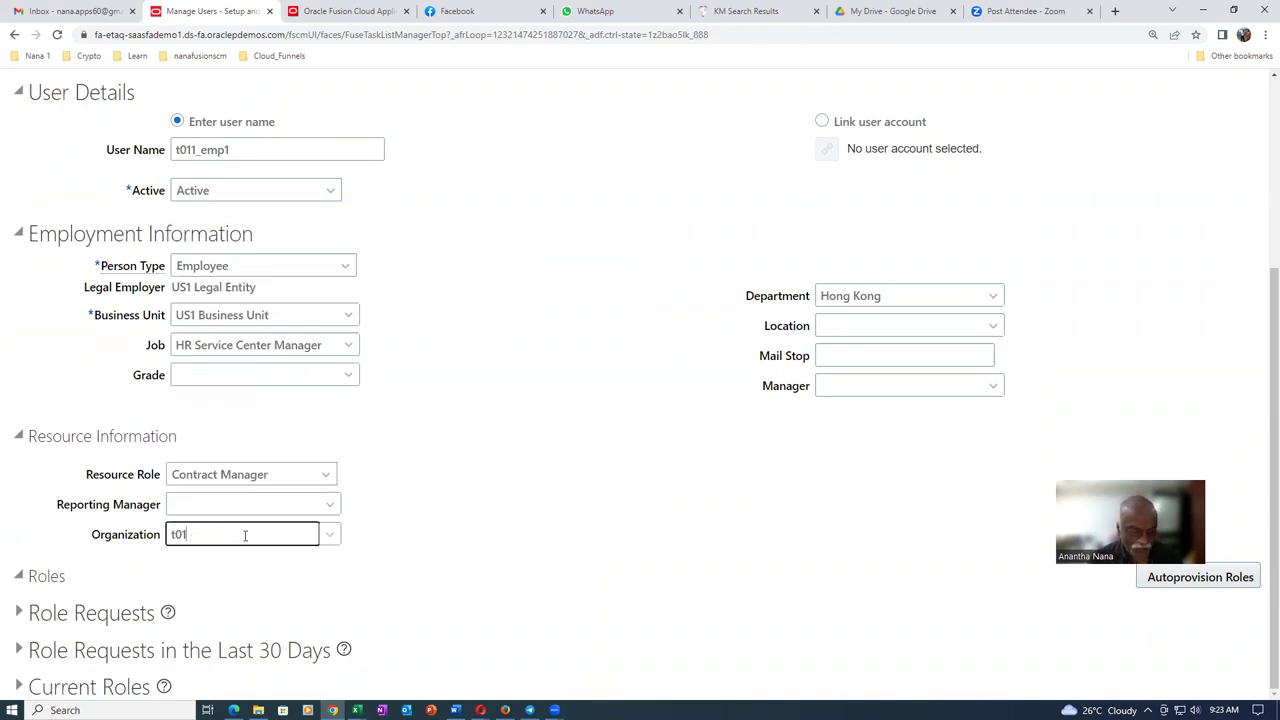
{"action": "key", "text": "Tab"}
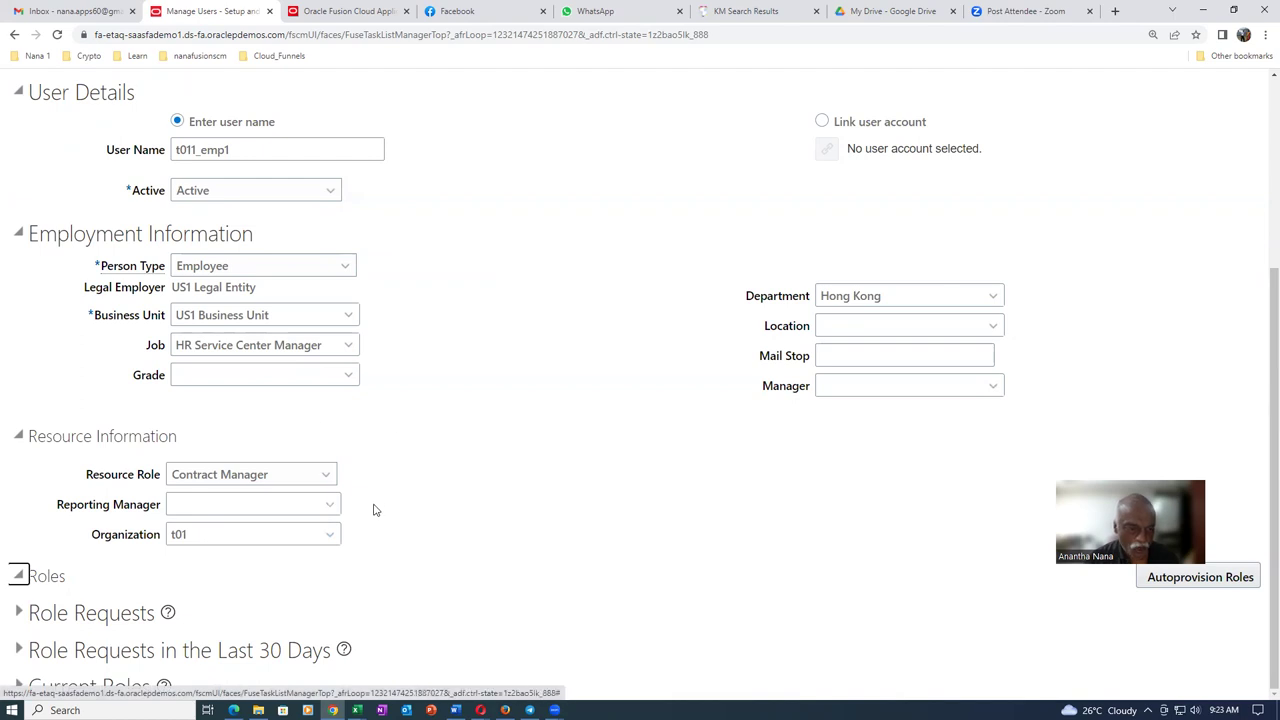
{"action": "left_click", "coordinate": [331, 537]}
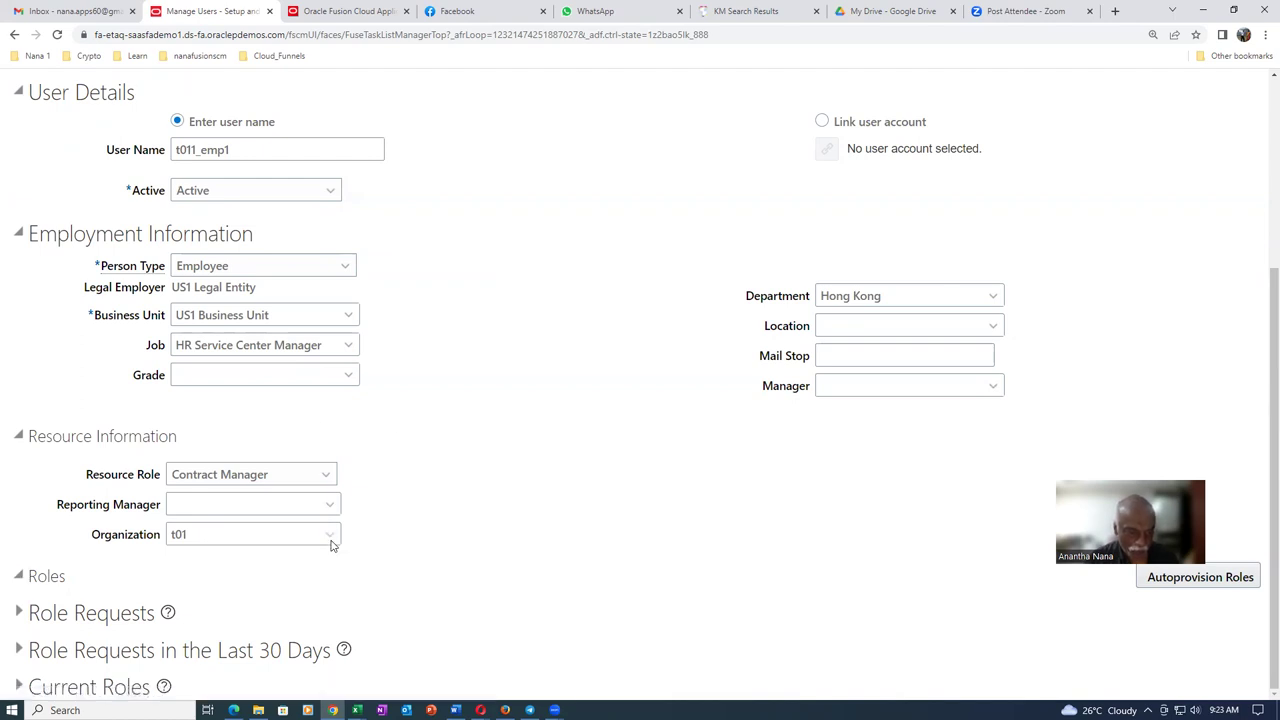
{"action": "left_click", "coordinate": [187, 491]}
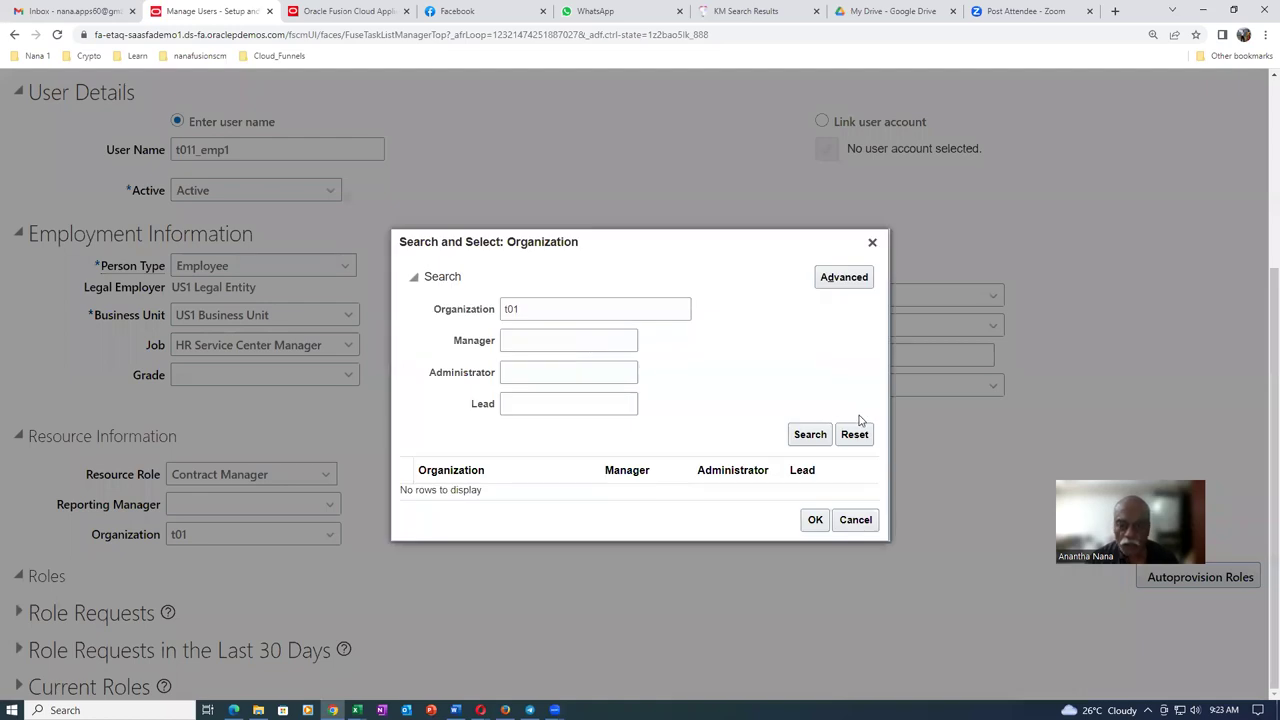
{"action": "left_click", "coordinate": [820, 435]}
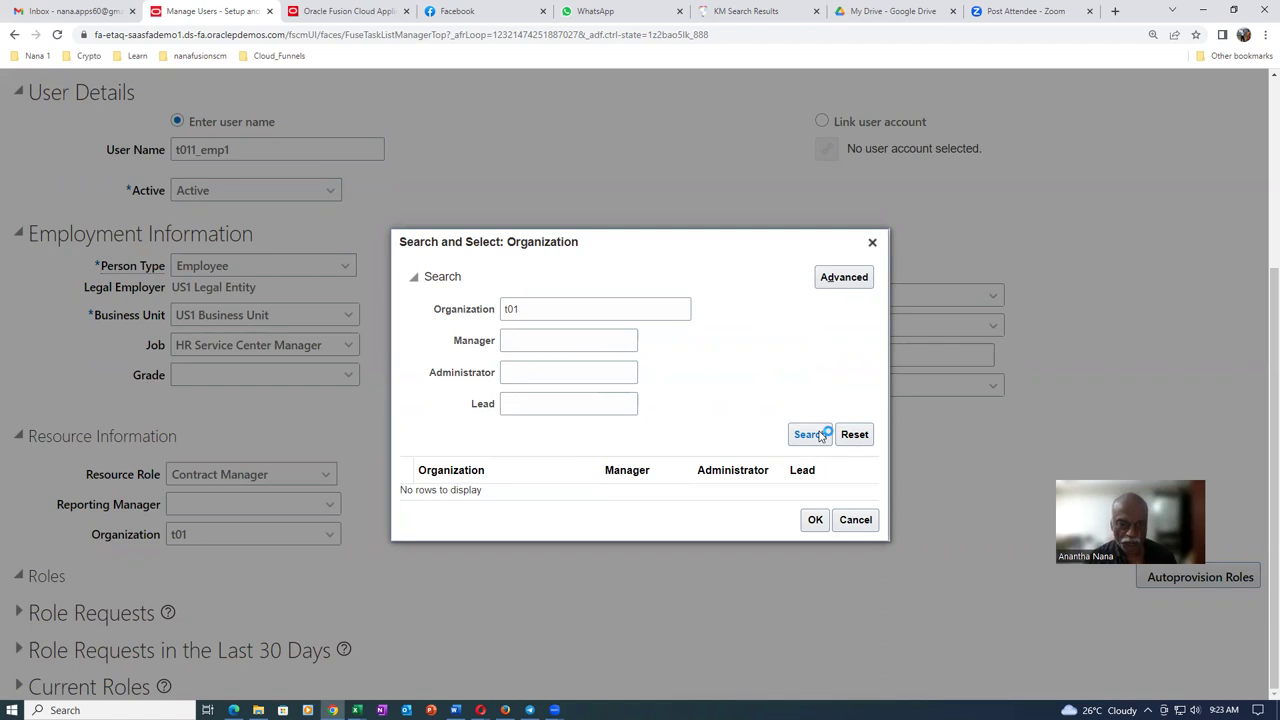
{"action": "left_click", "coordinate": [543, 497]}
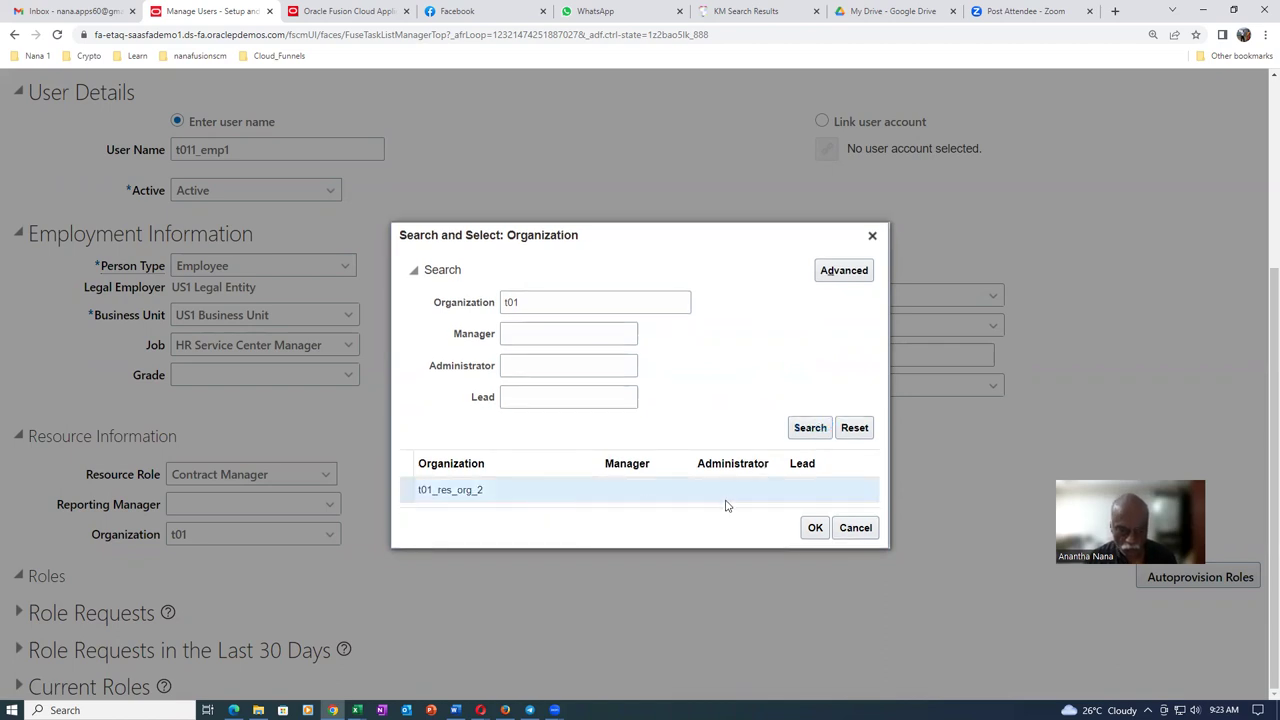
{"action": "left_click", "coordinate": [812, 528]}
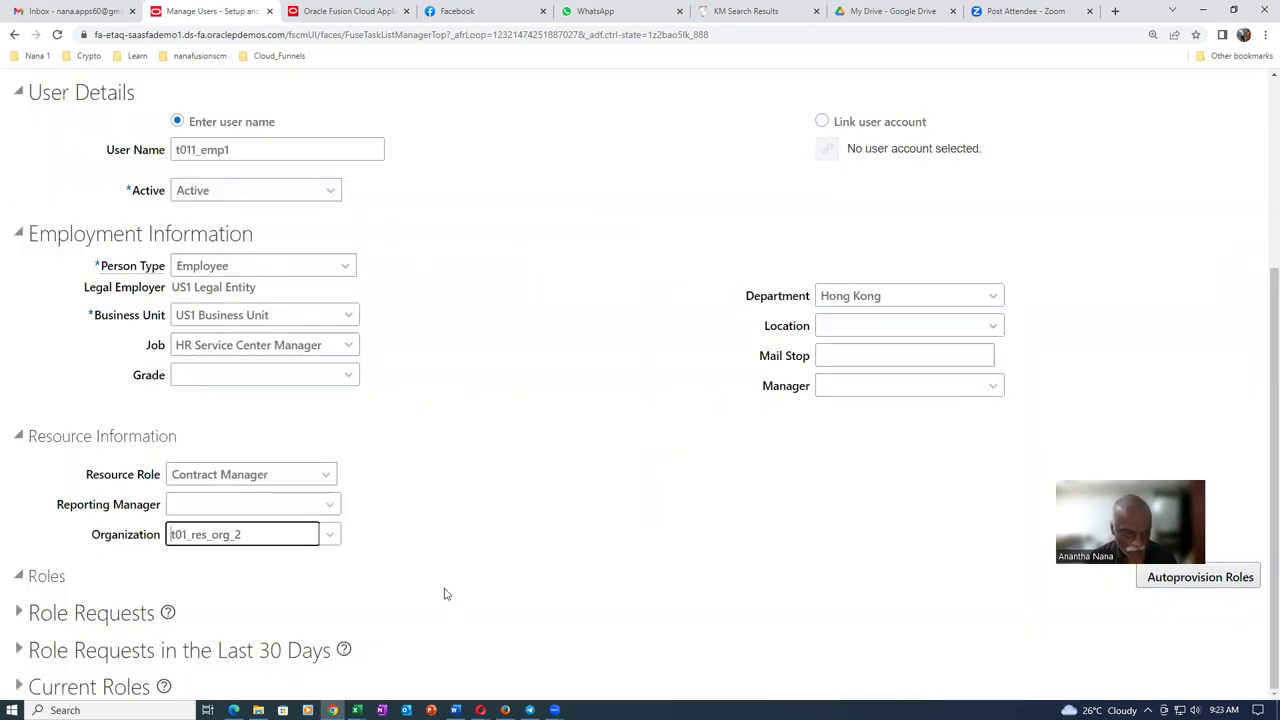
{"action": "left_click", "coordinate": [427, 570]}
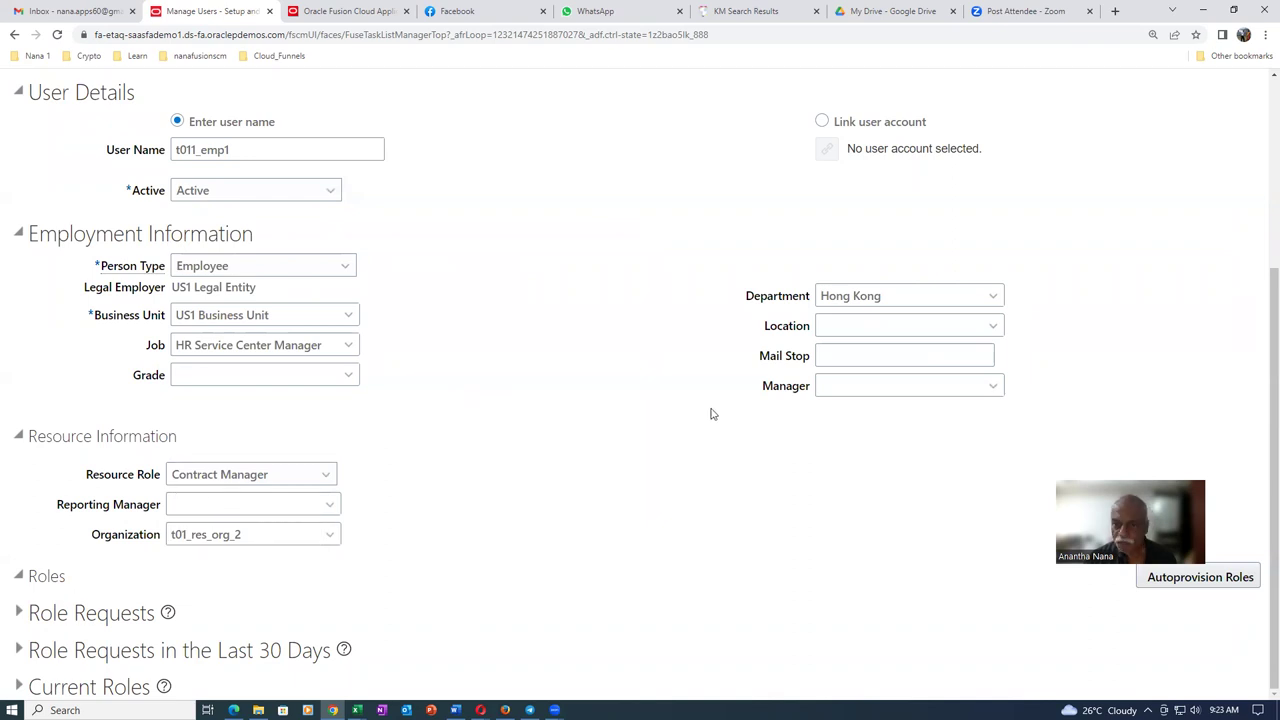
Step: Save and close the edited user record, and finish the person search to return to the setup task search
{"action": "scroll", "coordinate": [712, 412], "scroll_direction": "up", "scroll_amount": 3}
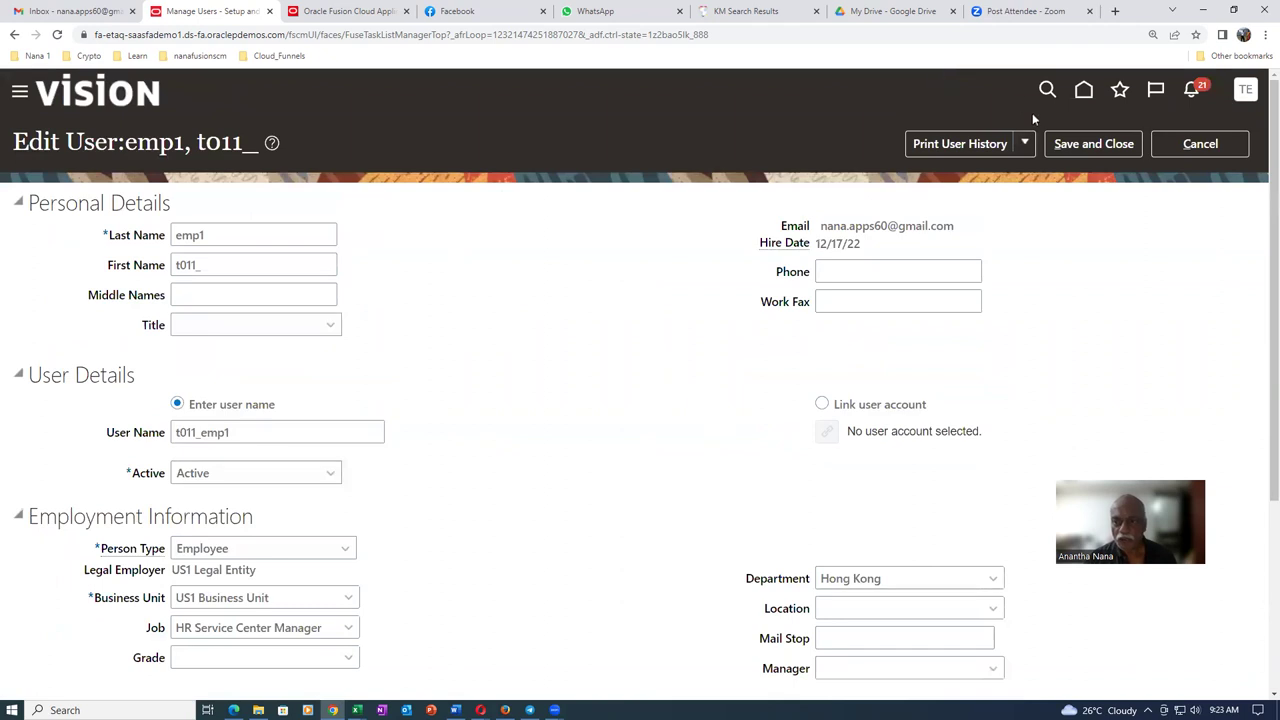
{"action": "left_click", "coordinate": [1093, 143]}
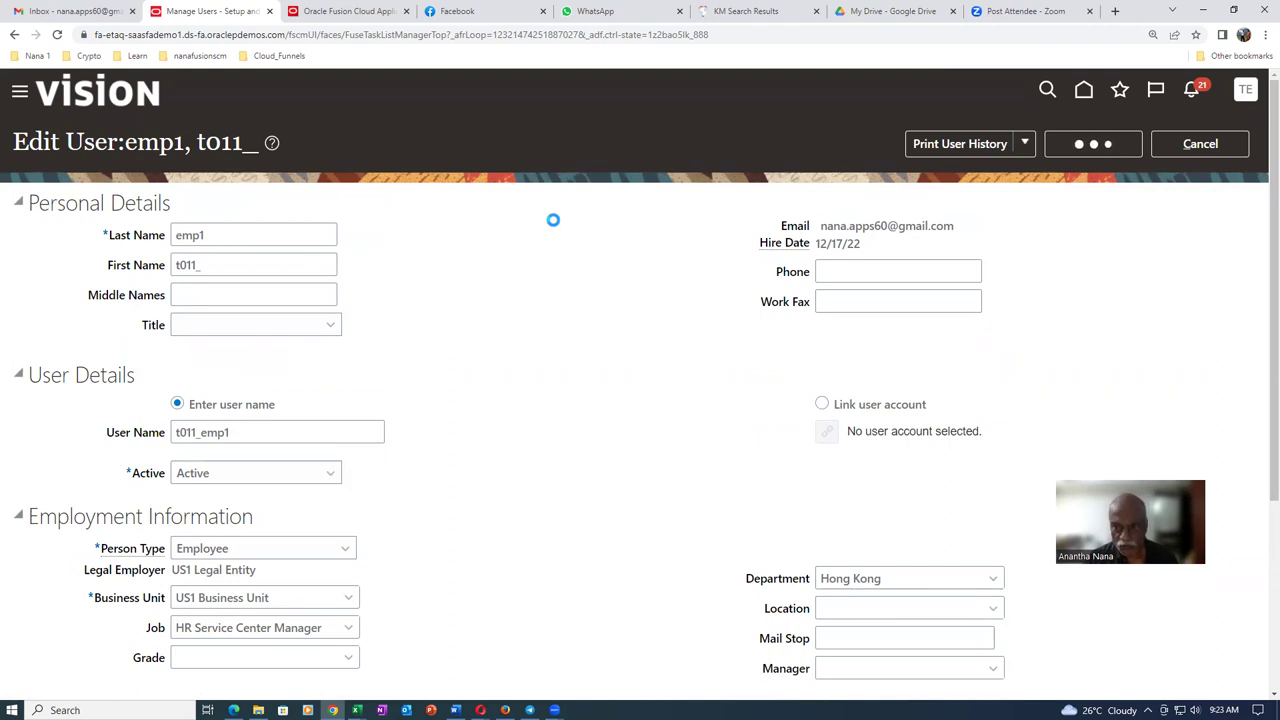
{"action": "scroll", "coordinate": [553, 225], "scroll_direction": "down", "scroll_amount": 3}
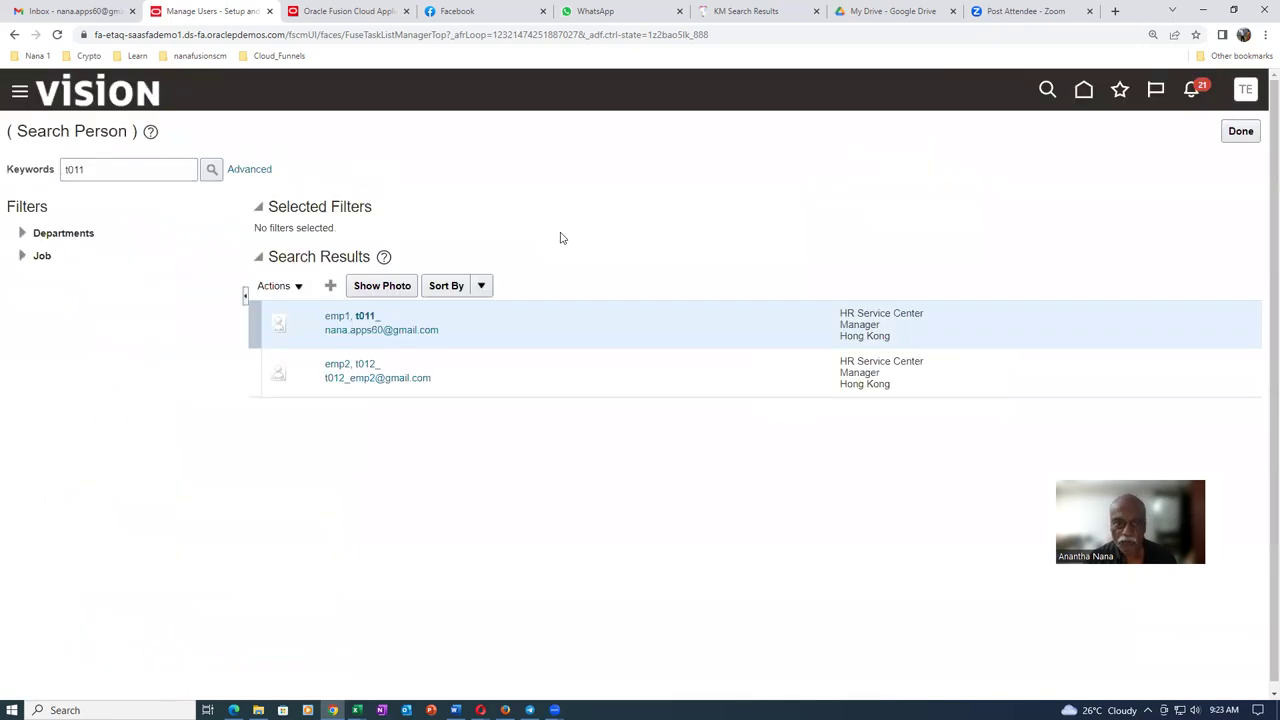
{"action": "left_click", "coordinate": [1239, 131]}
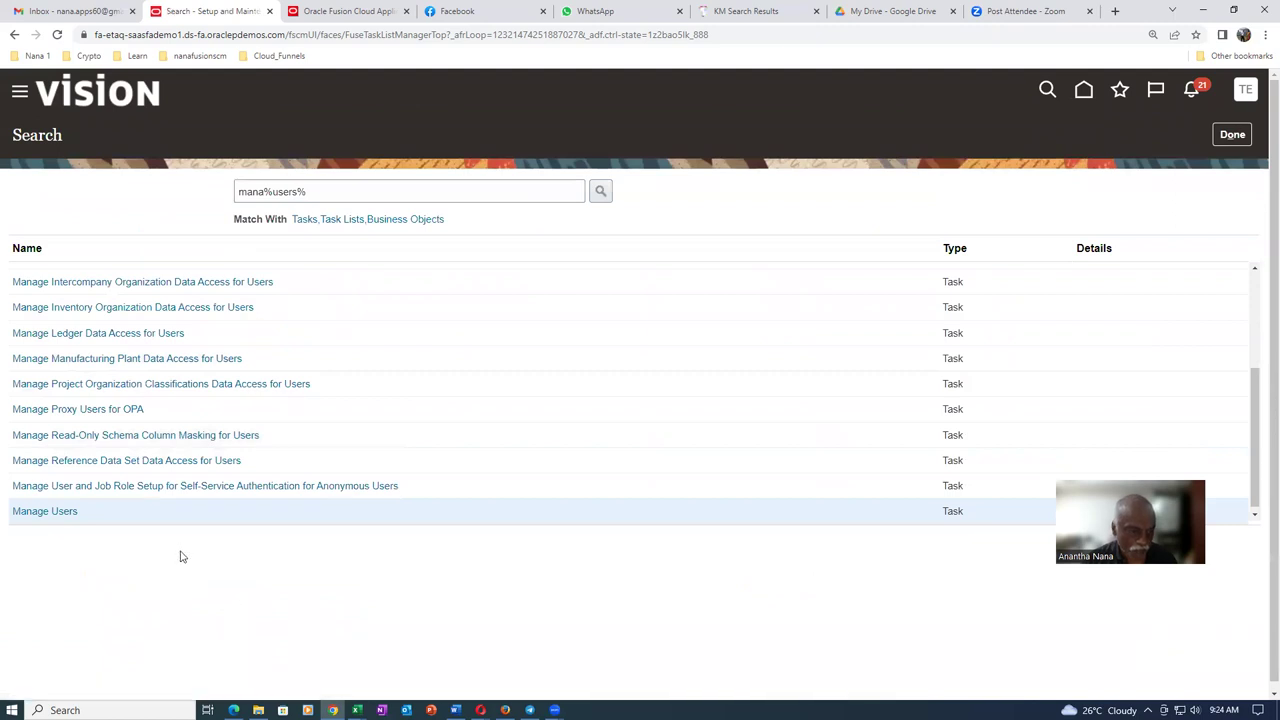
Step: Open the Resource Directory and go to its View Organizations page
{"action": "left_click", "coordinate": [19, 97]}
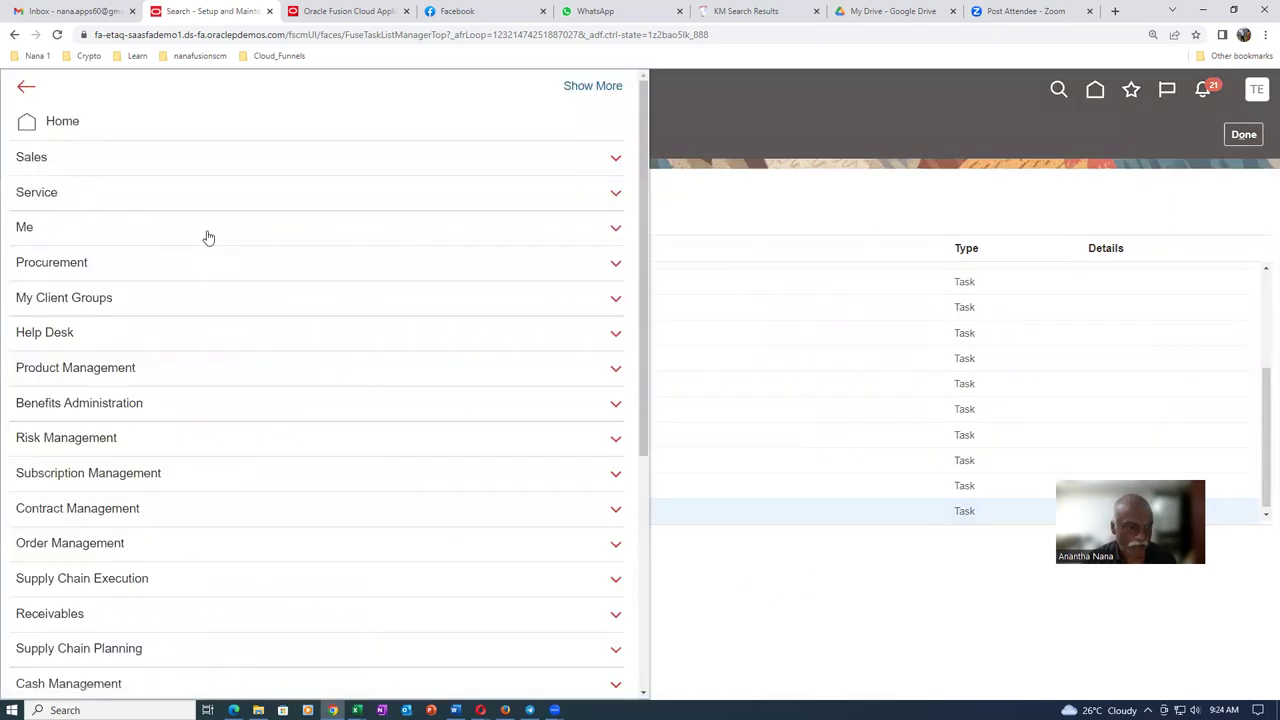
{"action": "scroll", "coordinate": [200, 500], "scroll_direction": "down", "scroll_amount": 4}
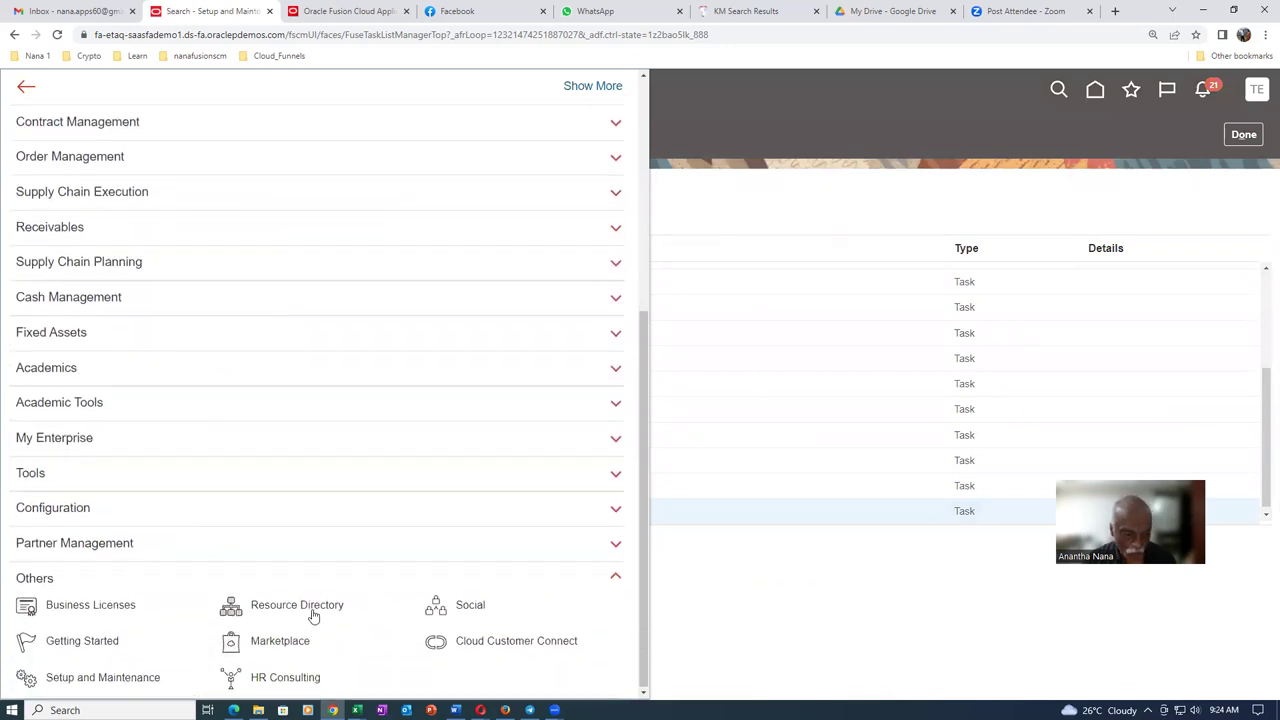
{"action": "left_click", "coordinate": [468, 600]}
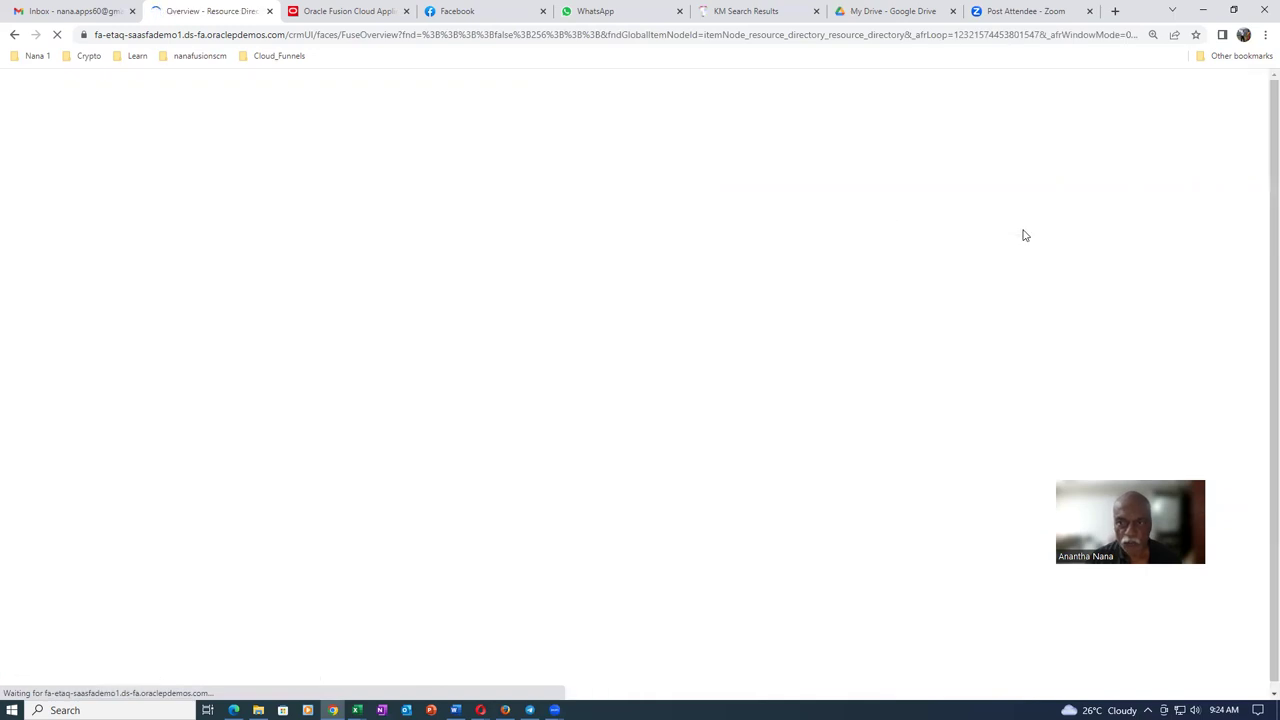
{"action": "left_click", "coordinate": [1250, 255]}
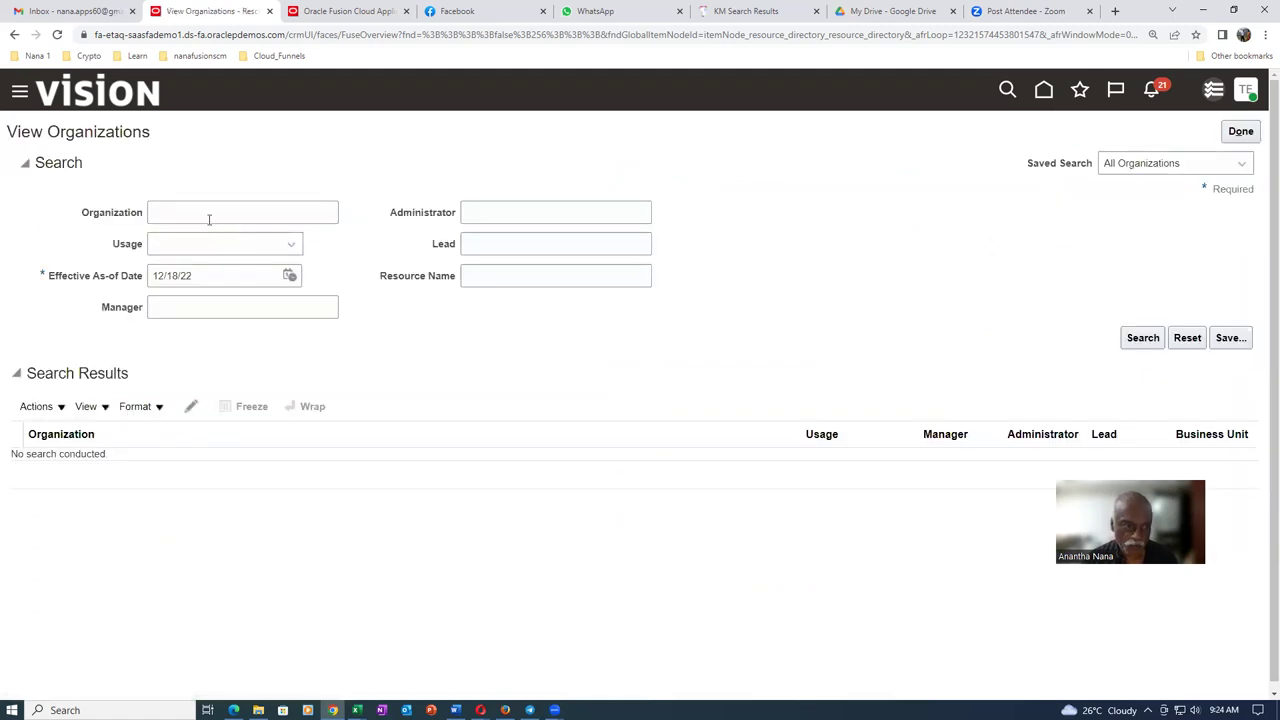
Step: Search the resource organizations for names starting with t01
{"action": "left_click", "coordinate": [202, 218]}
{"action": "type", "text": "t0"}
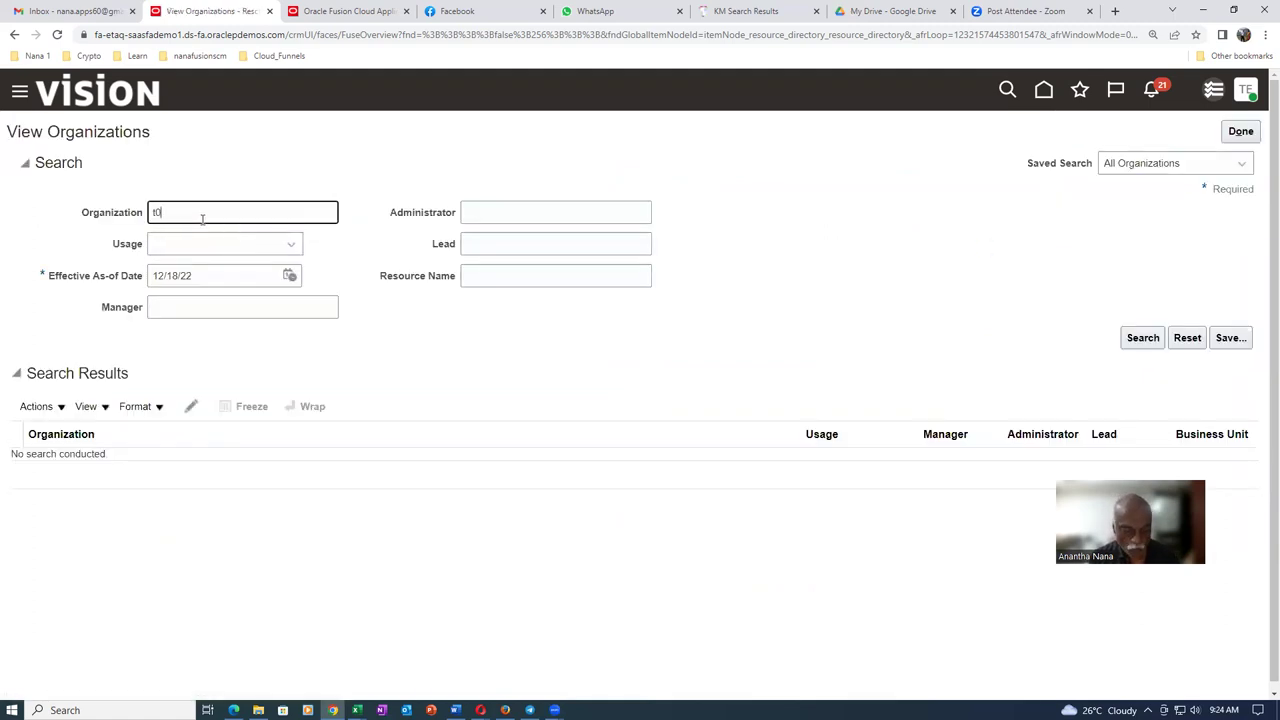
{"action": "type", "text": "1"}
{"action": "left_click", "coordinate": [1143, 338]}
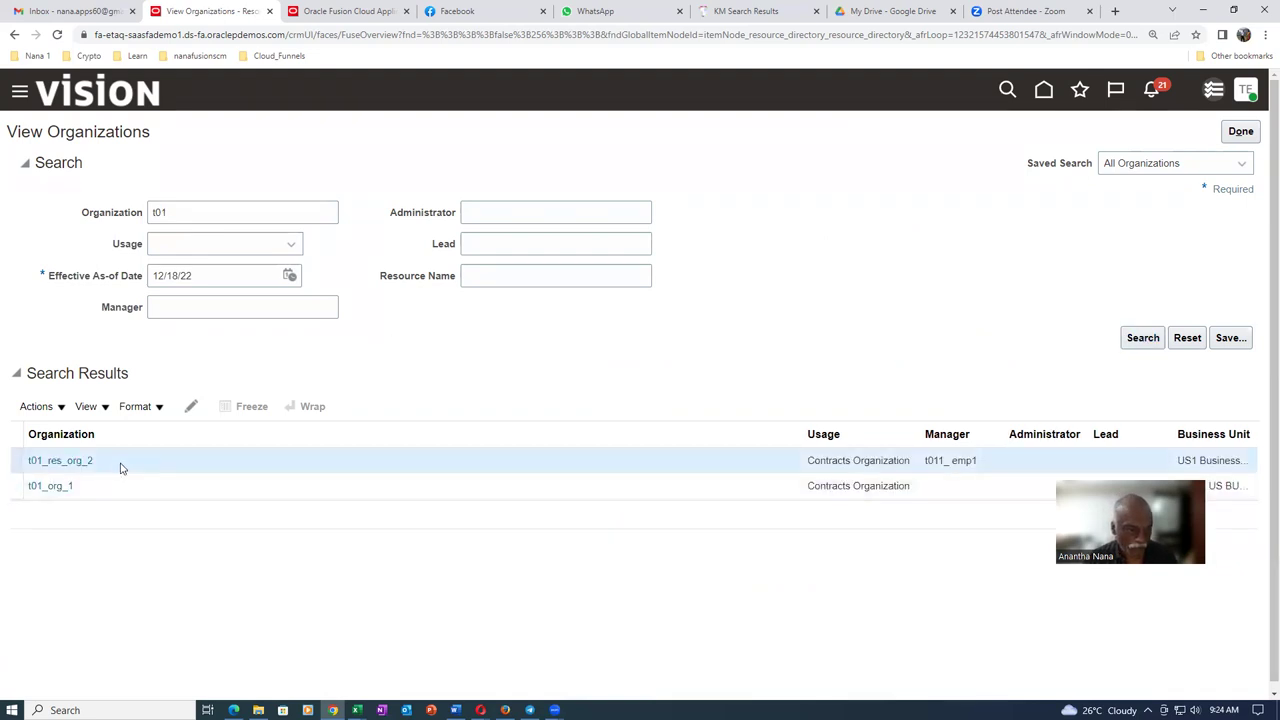
Step: Open t01_res_org_2, review its business units and resource members, and finish viewing the organizations
{"action": "left_click", "coordinate": [192, 407]}
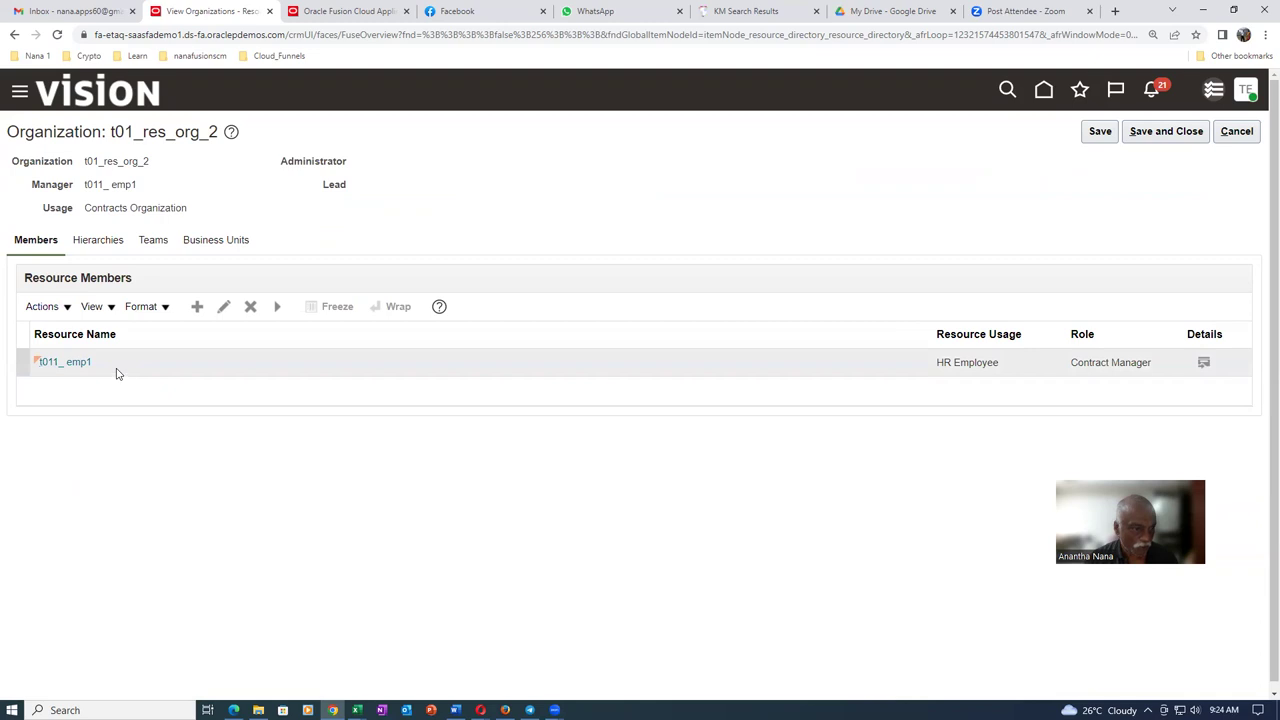
{"action": "left_click", "coordinate": [197, 245]}
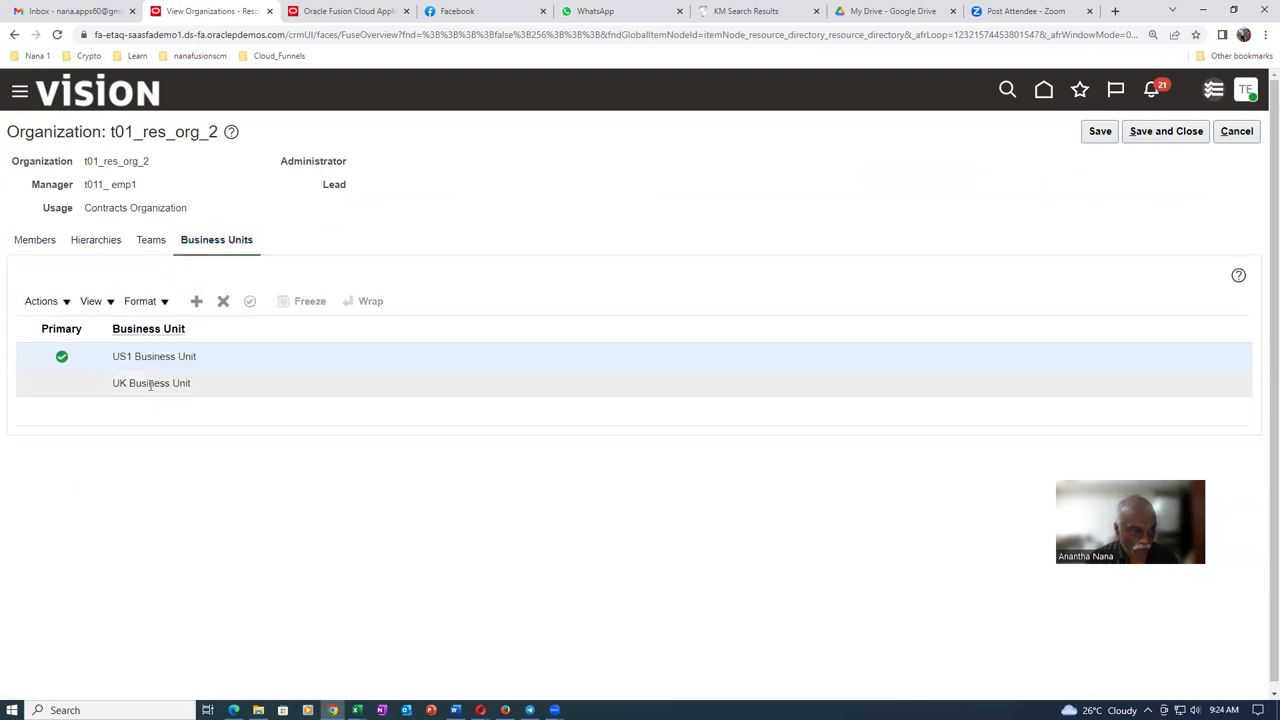
{"action": "left_click", "coordinate": [32, 246]}
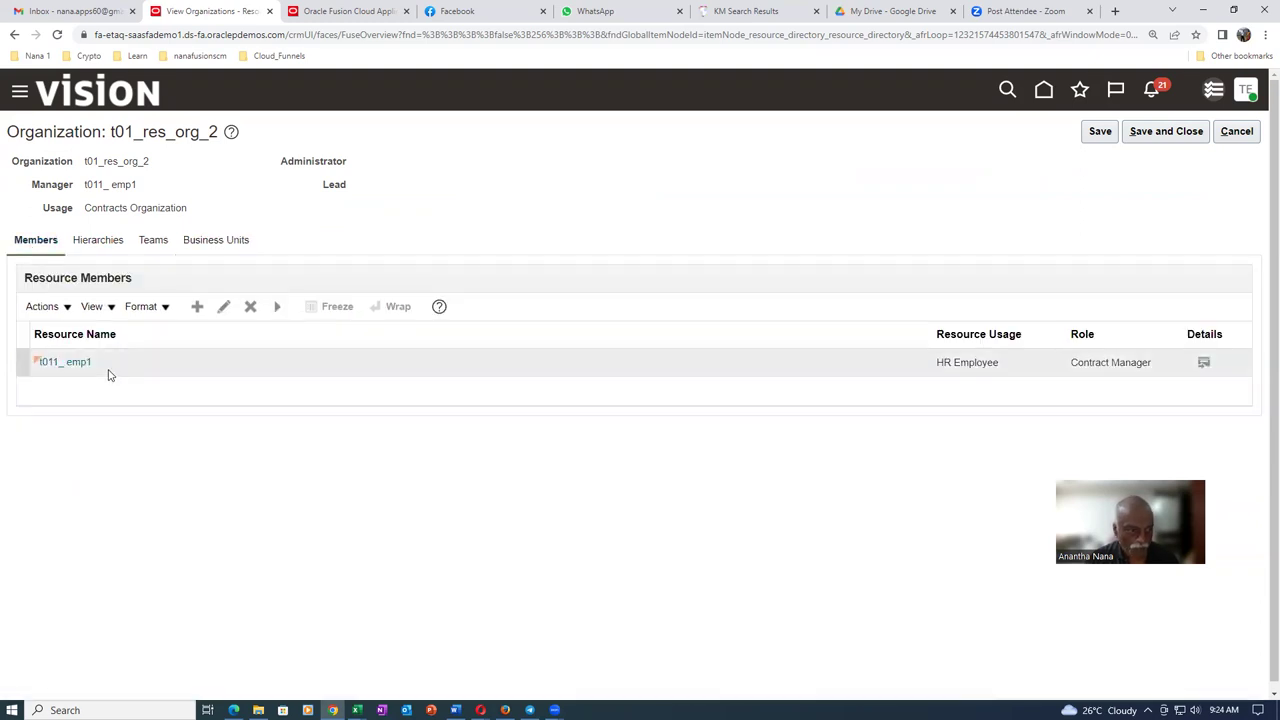
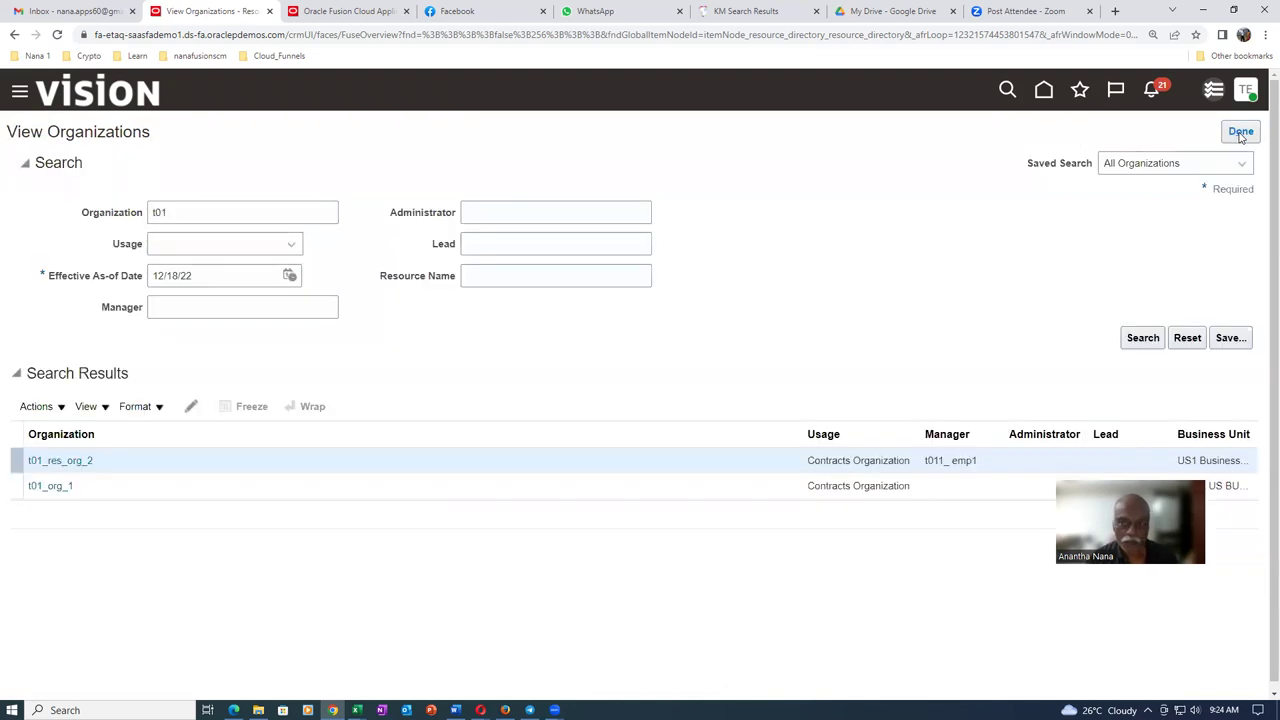
{"action": "left_click", "coordinate": [1240, 133]}
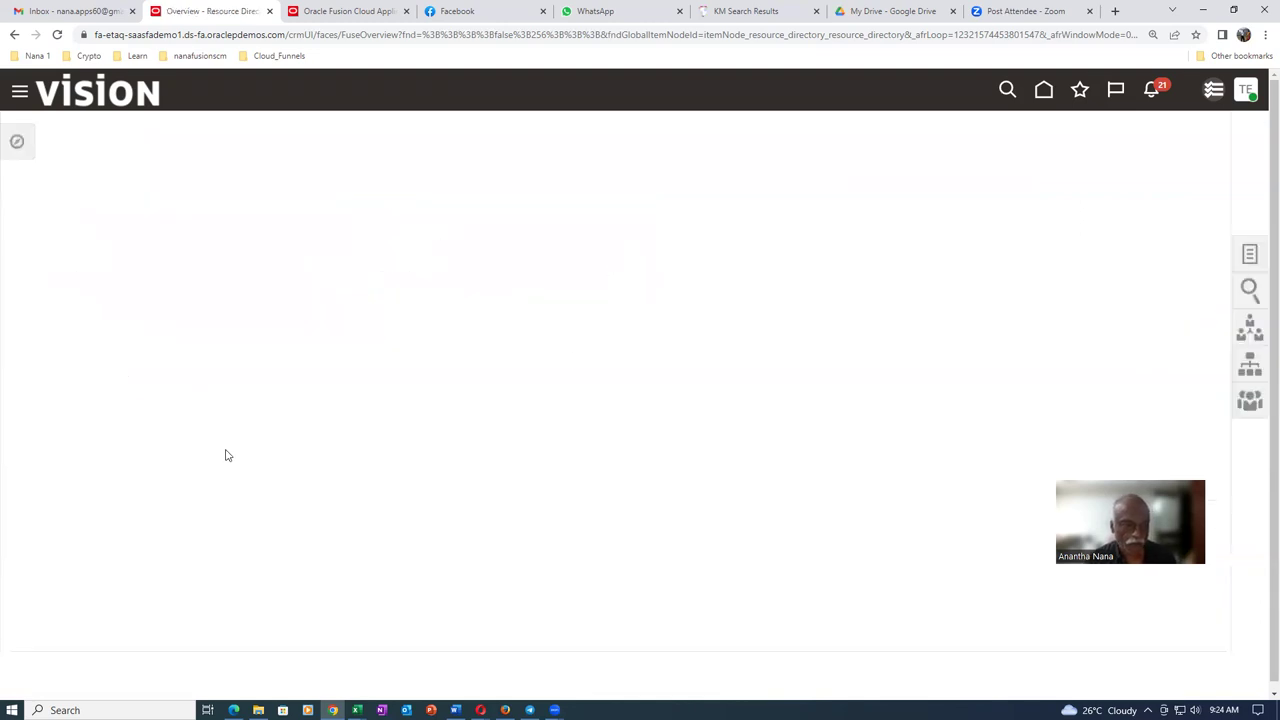
Step: Return to the home page, open the Contracts app under Contract Management, and start a new contract
{"action": "left_click", "coordinate": [1043, 90]}
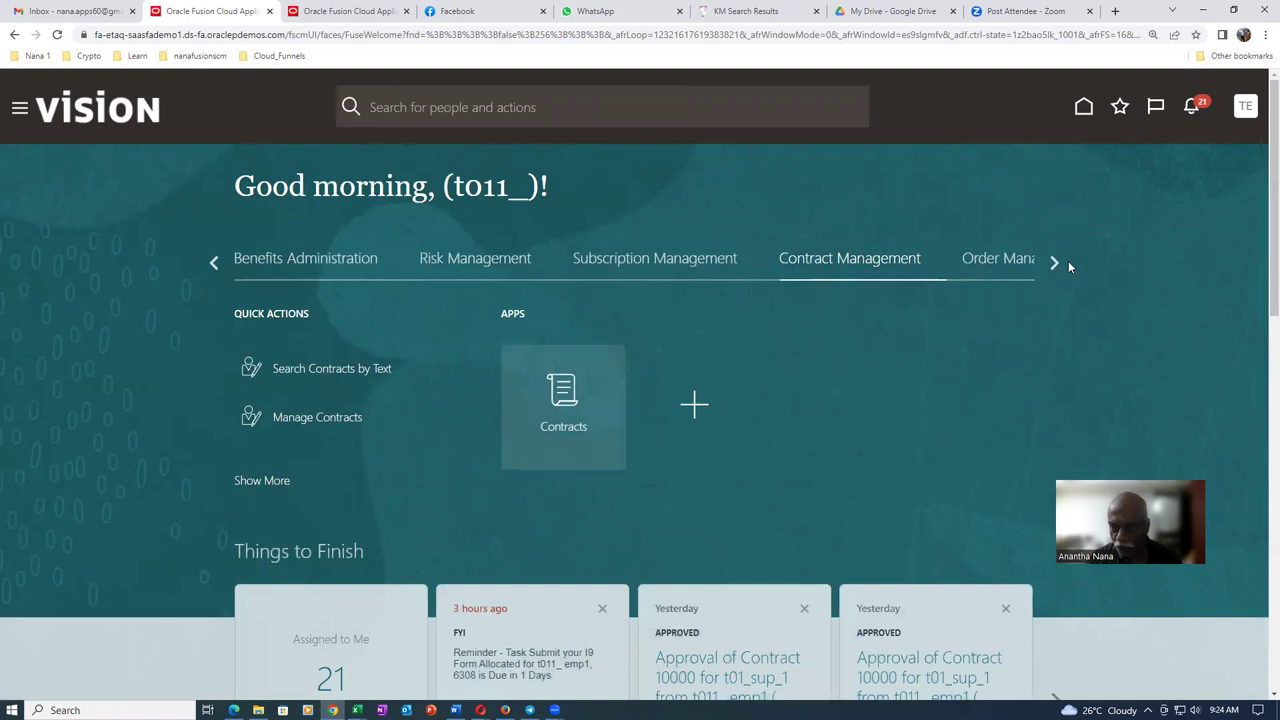
{"action": "left_click", "coordinate": [1056, 261]}
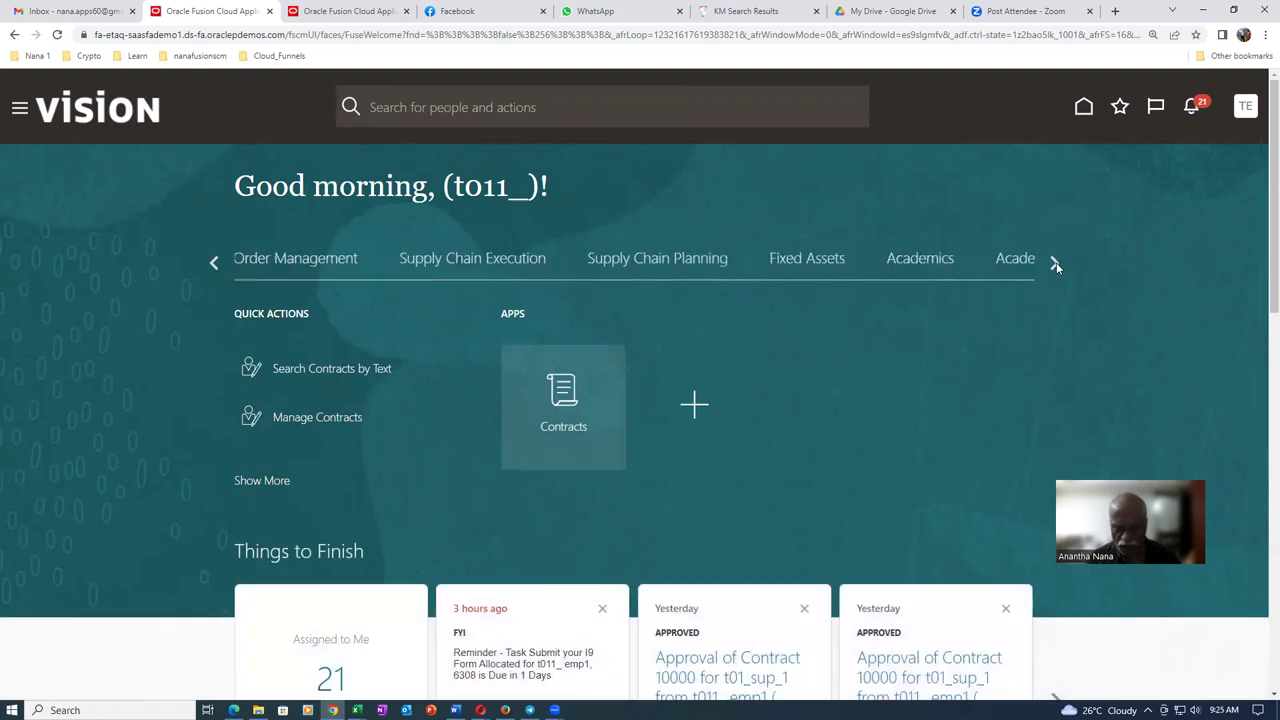
{"action": "left_click", "coordinate": [212, 262]}
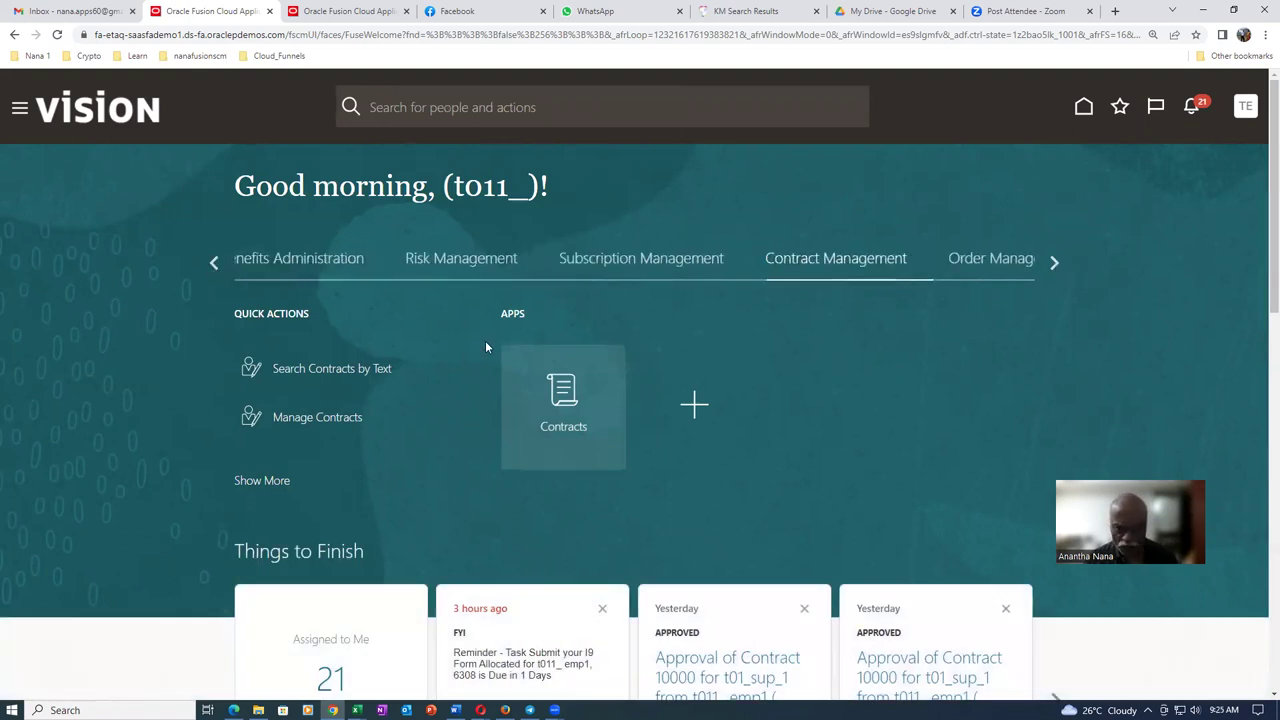
{"action": "left_click", "coordinate": [560, 430]}
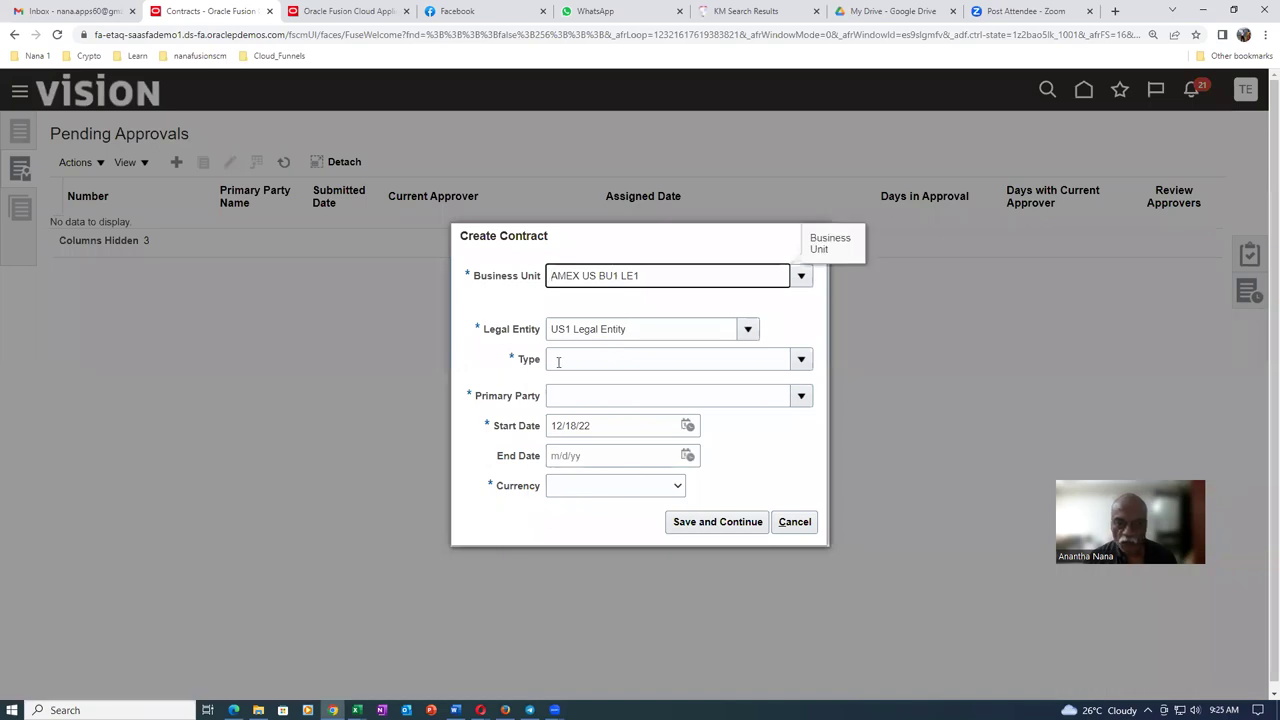
Step: Try US1 Business Unit as the new contract's business unit, check the available choices again, and cancel the contract
{"action": "left_click", "coordinate": [803, 277]}
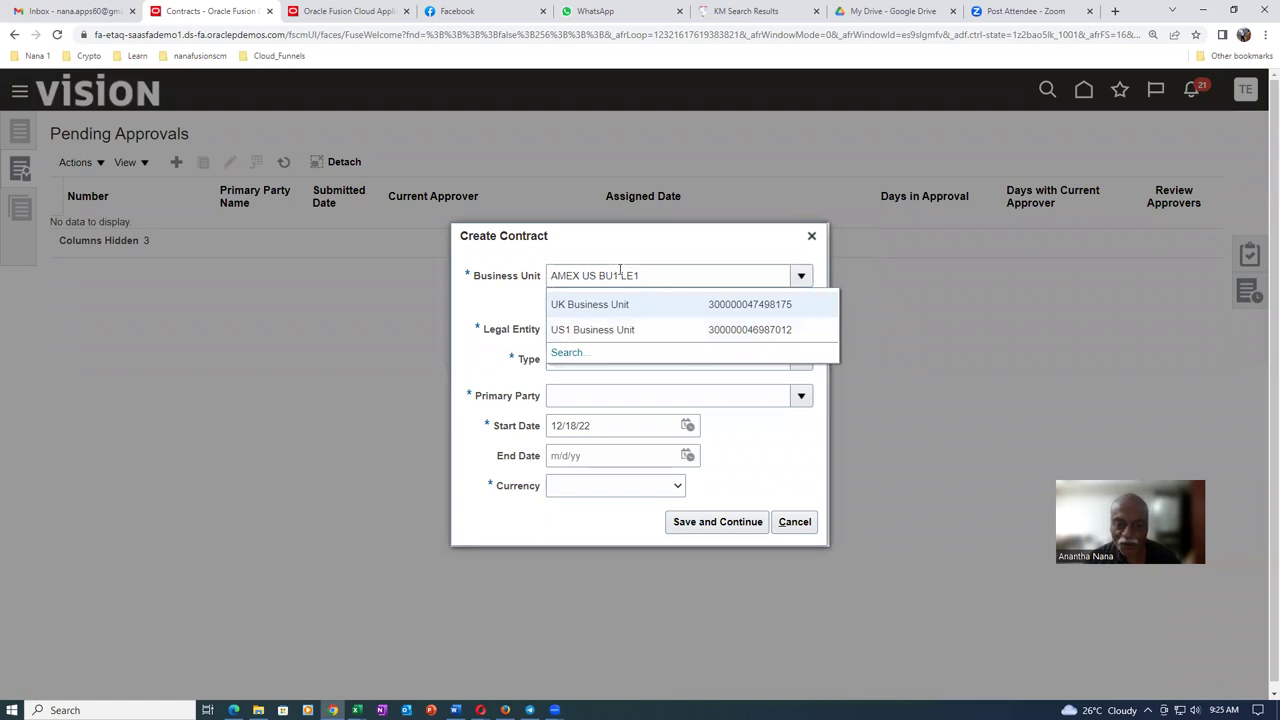
{"action": "left_click", "coordinate": [622, 330]}
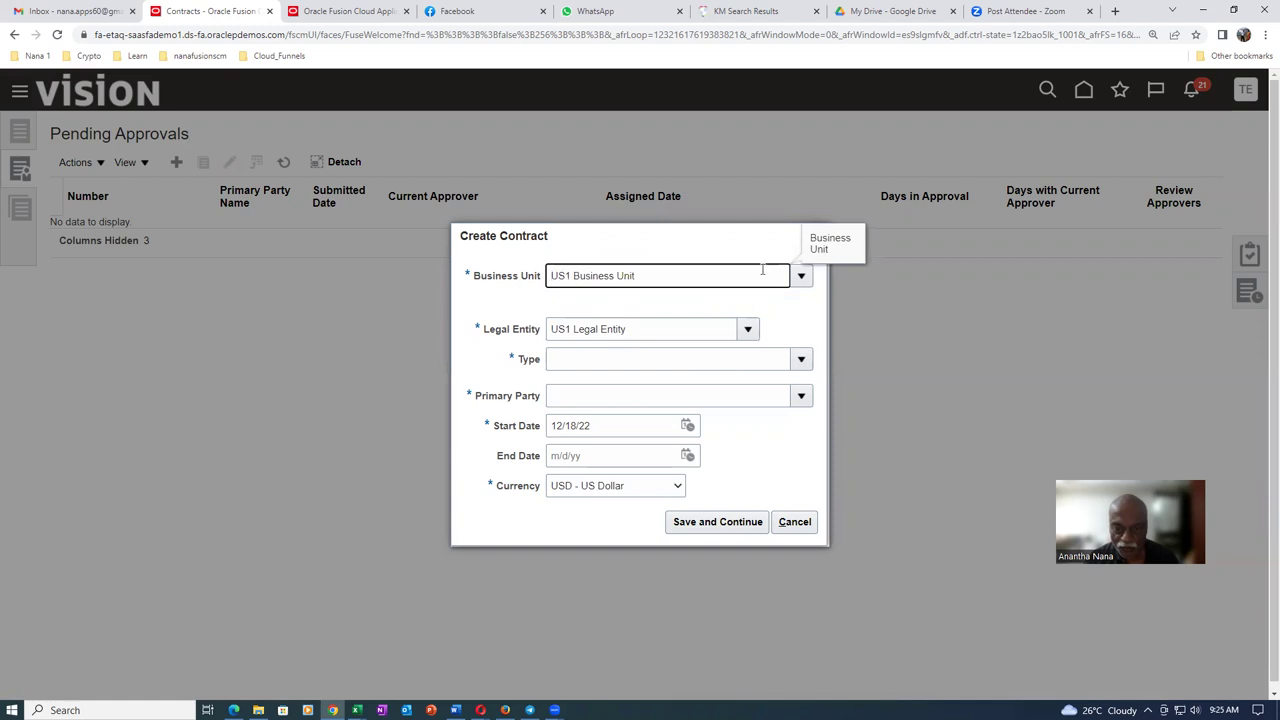
{"action": "left_click", "coordinate": [803, 278]}
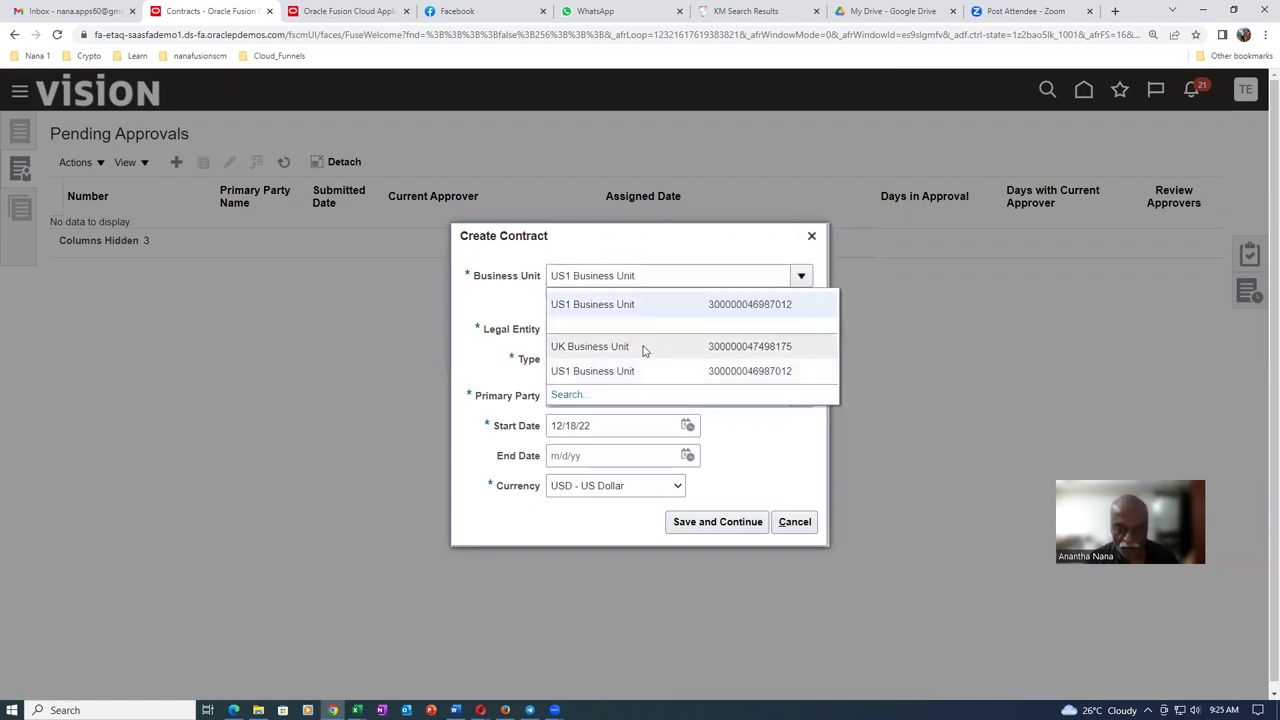
{"action": "left_click", "coordinate": [795, 522]}
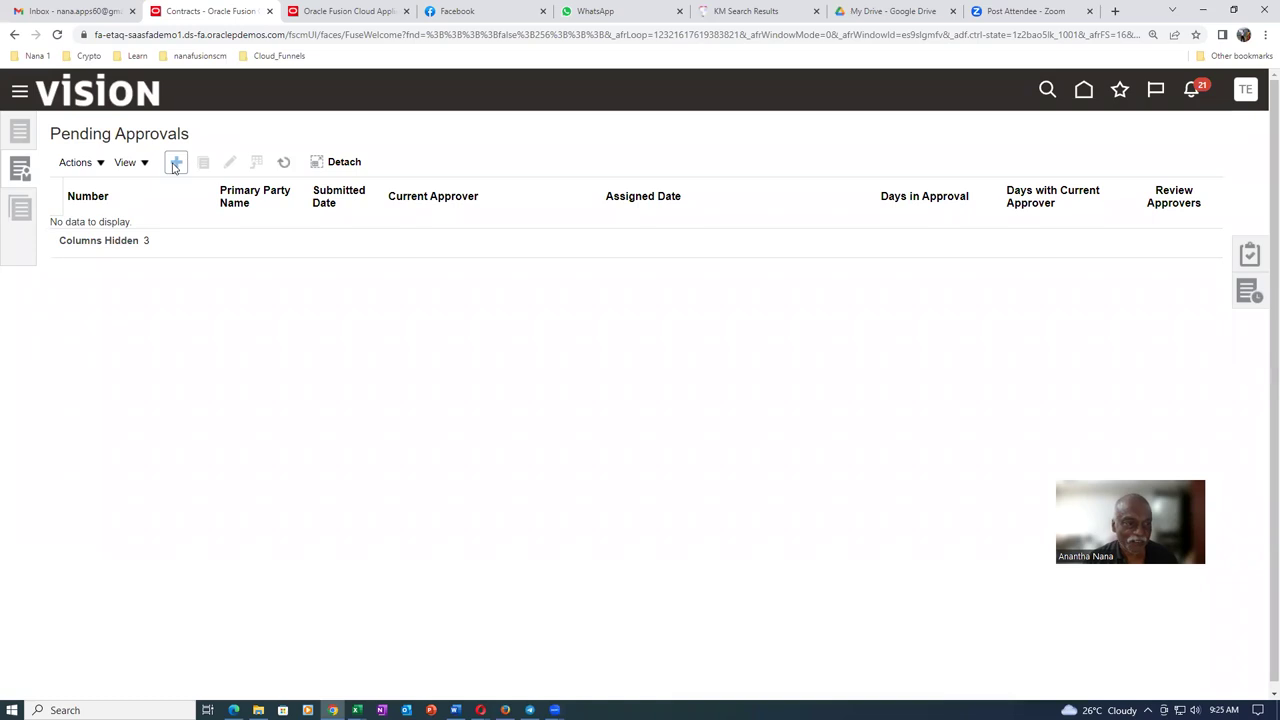
Step: Start another contract to examine which business units are offered alongside the default, and cancel it without choosing one
{"action": "left_click", "coordinate": [175, 163]}
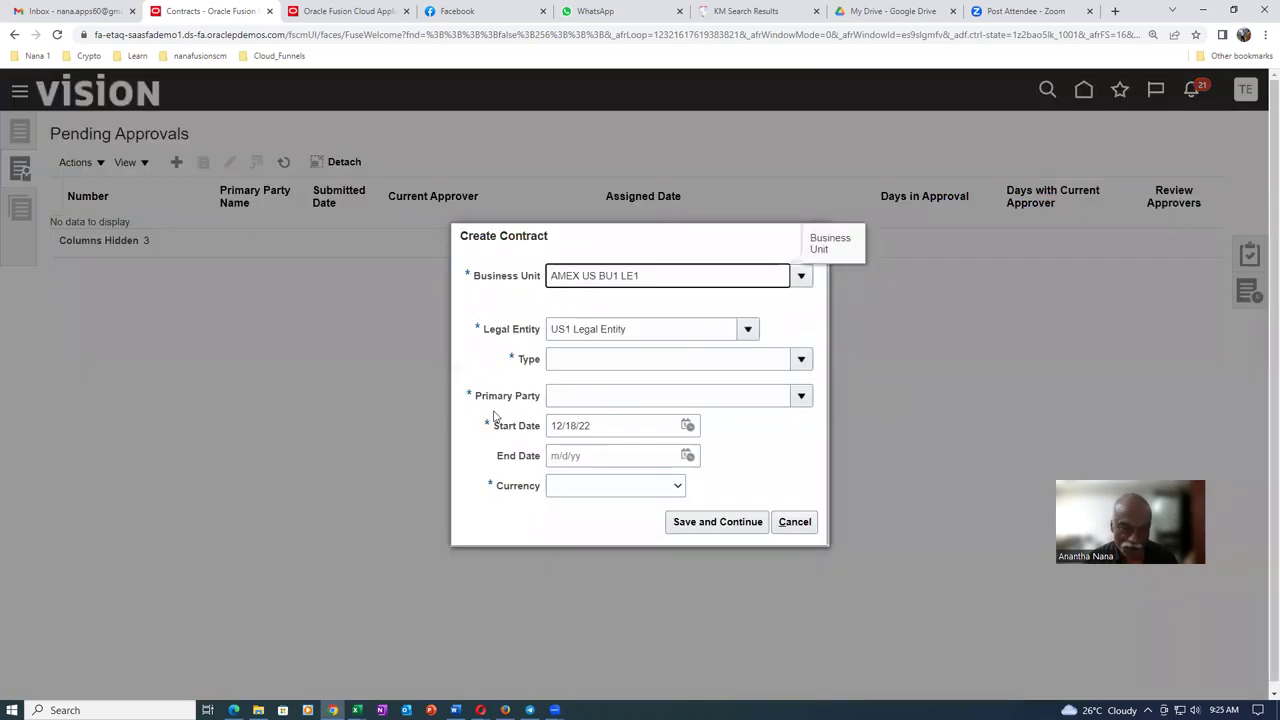
{"action": "left_click", "coordinate": [801, 278]}
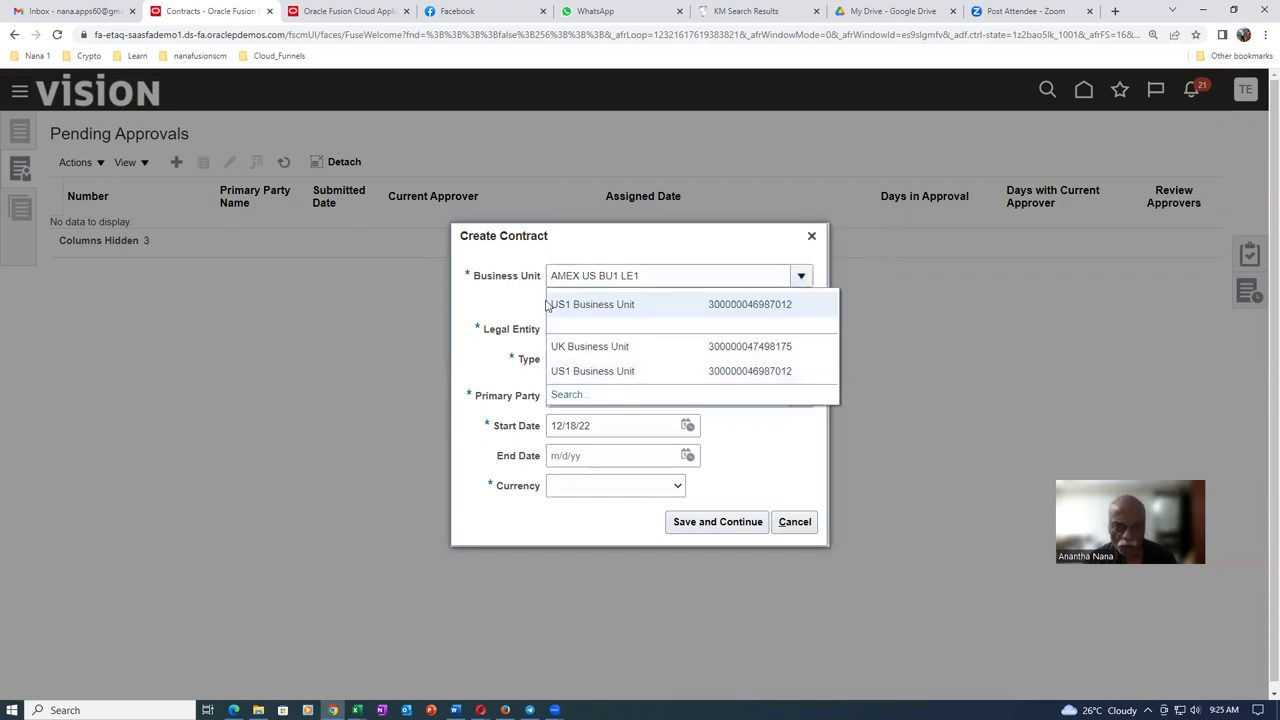
{"action": "left_click", "coordinate": [673, 280]}
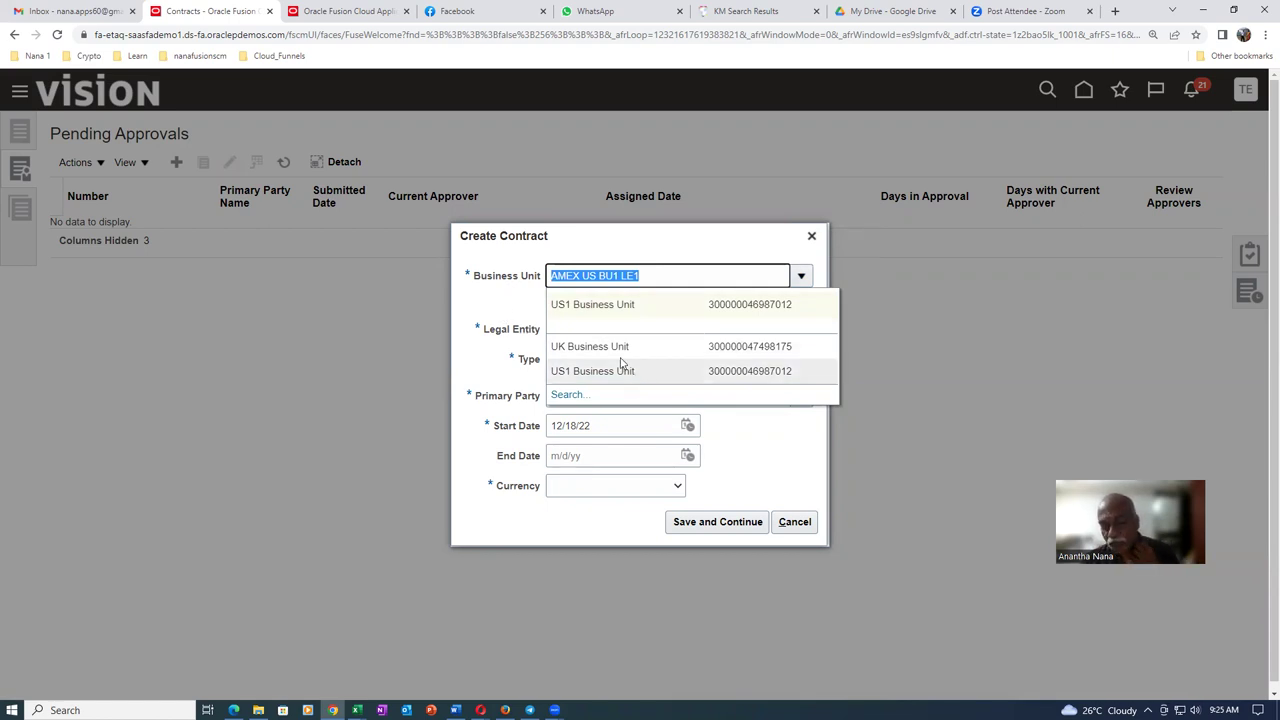
{"action": "left_click", "coordinate": [489, 308]}
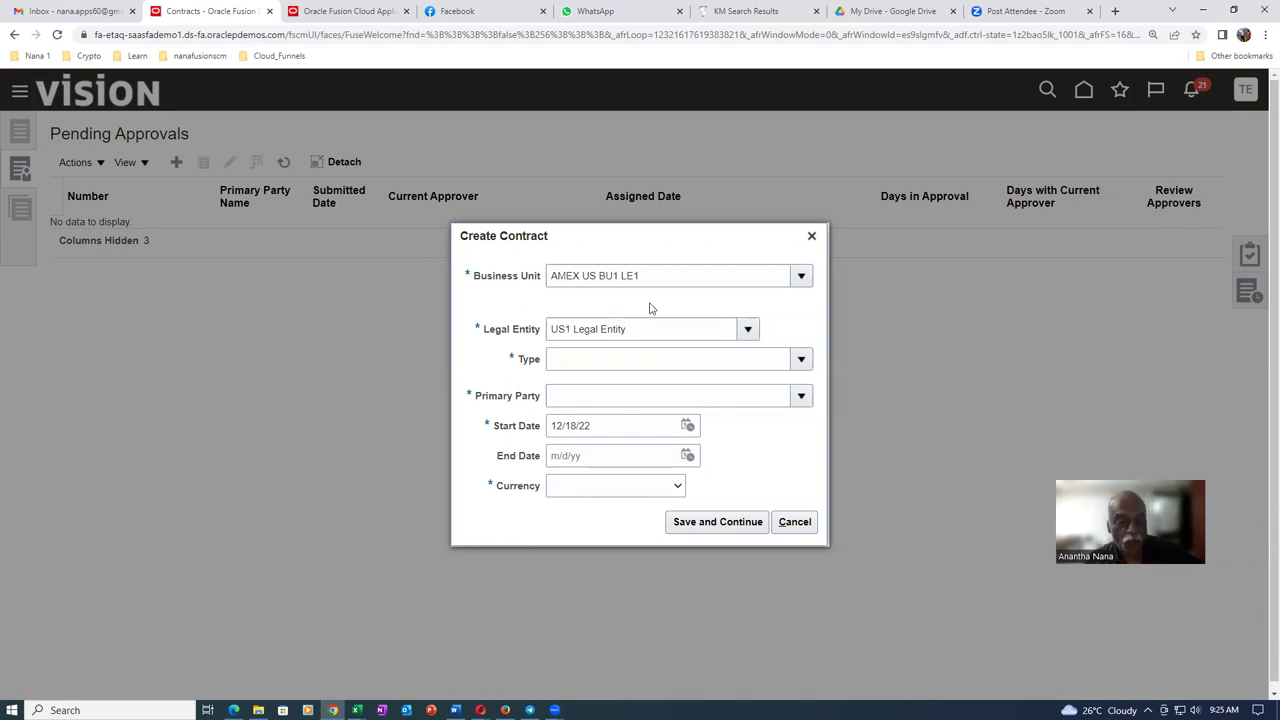
{"action": "left_click", "coordinate": [795, 522]}
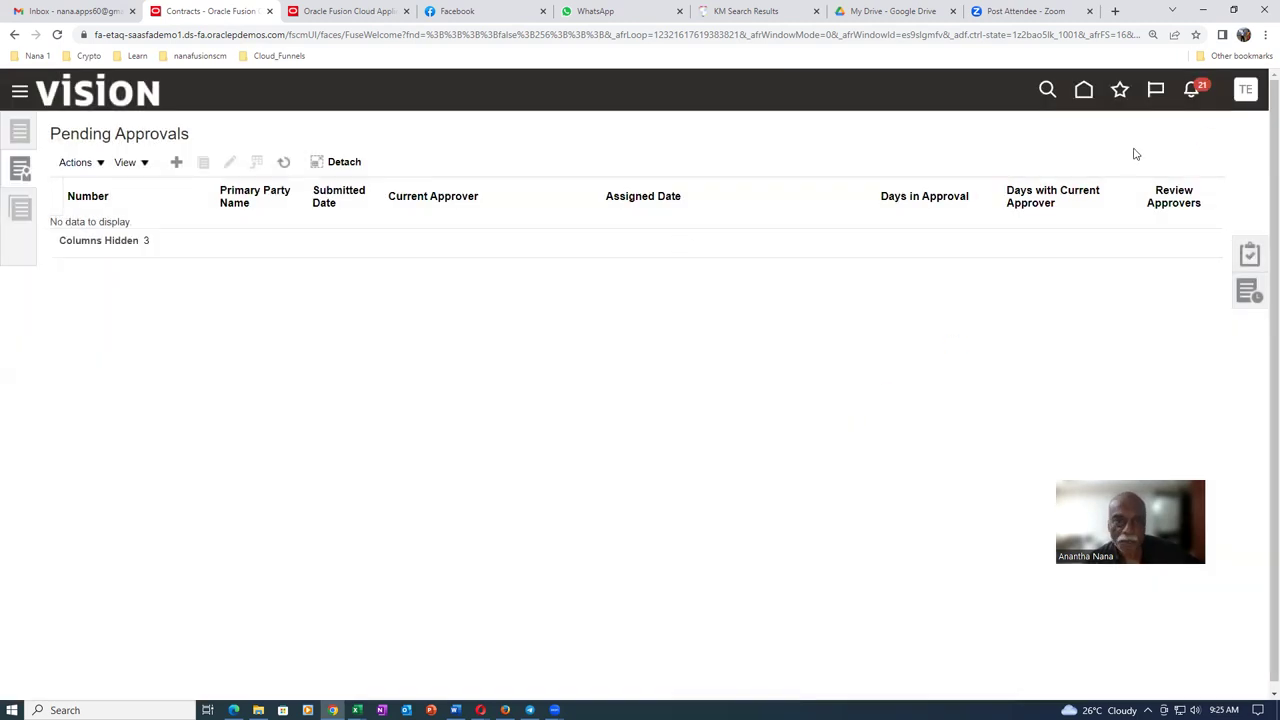
Step: Go to Setup and Maintenance and open its task search page
{"action": "left_click", "coordinate": [1245, 90]}
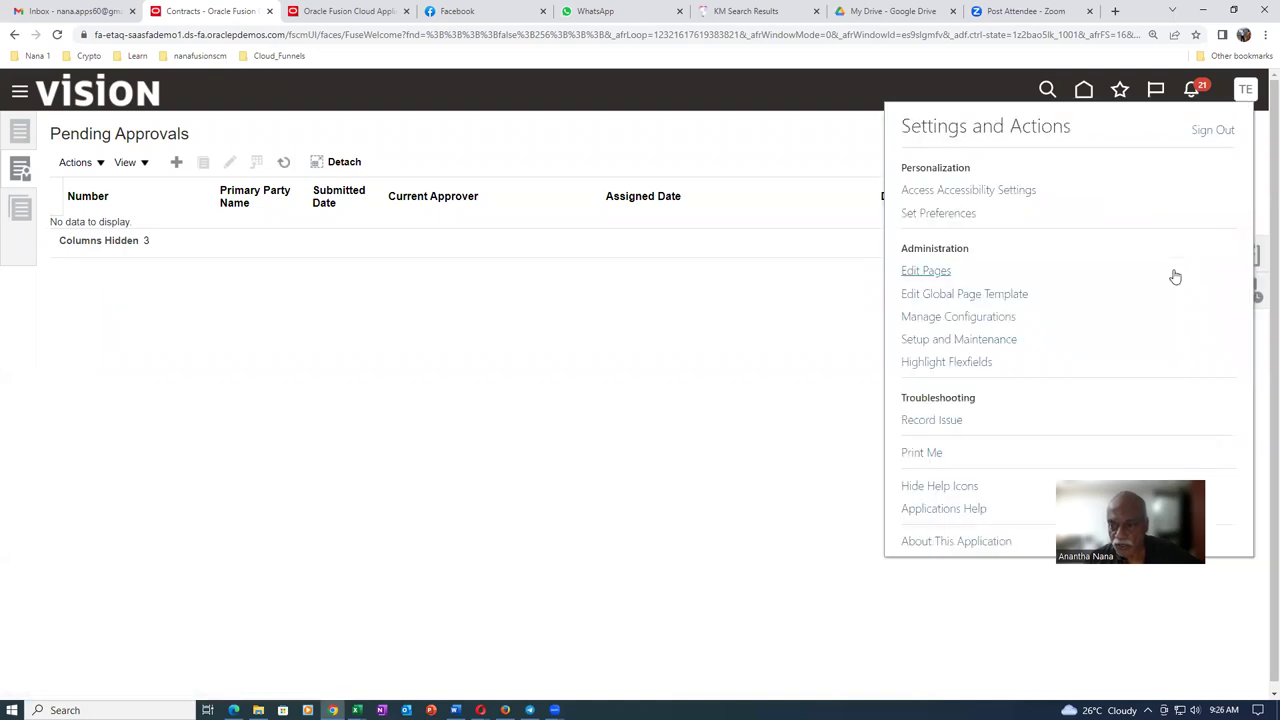
{"action": "left_click", "coordinate": [923, 339]}
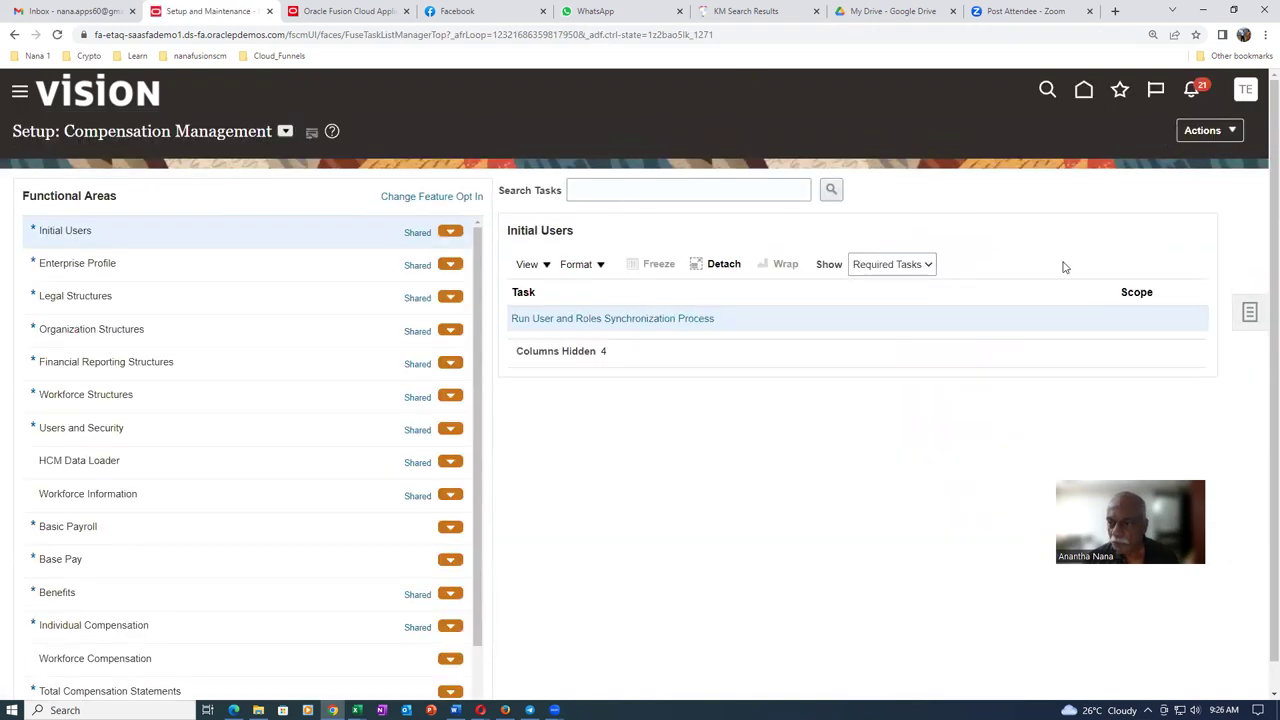
{"action": "left_click", "coordinate": [1245, 323]}
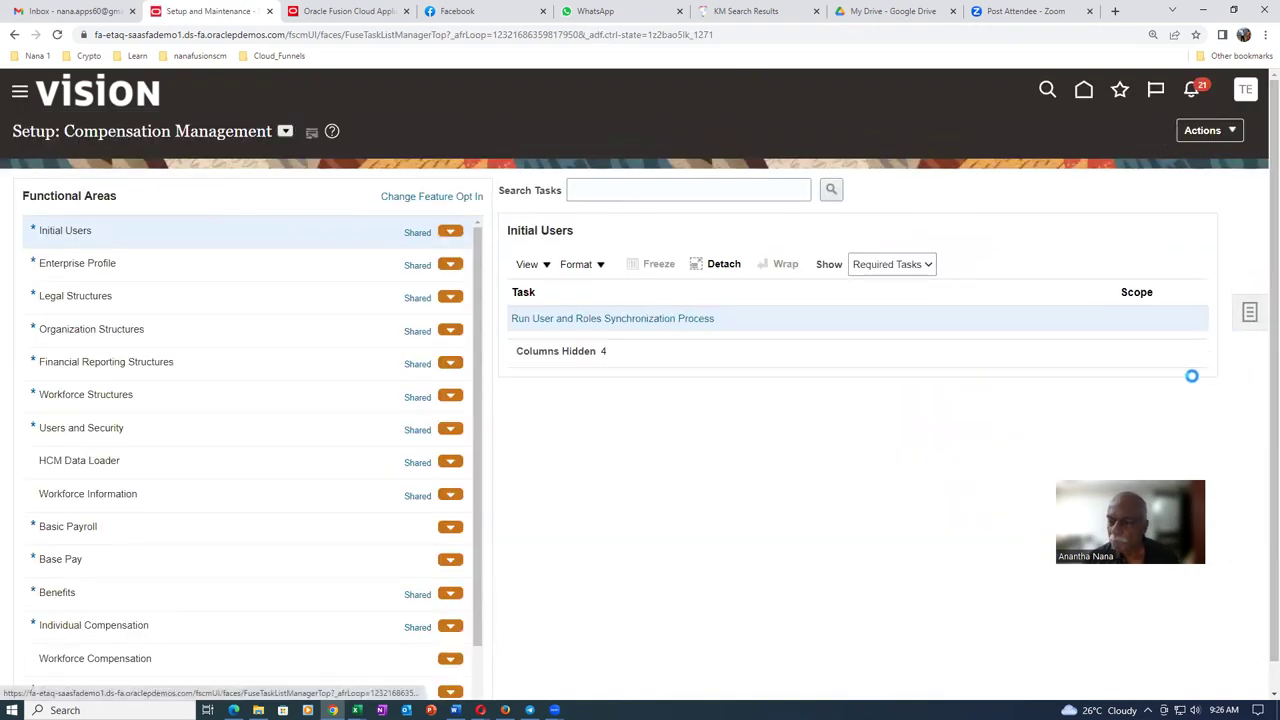
{"action": "left_click", "coordinate": [1101, 318]}
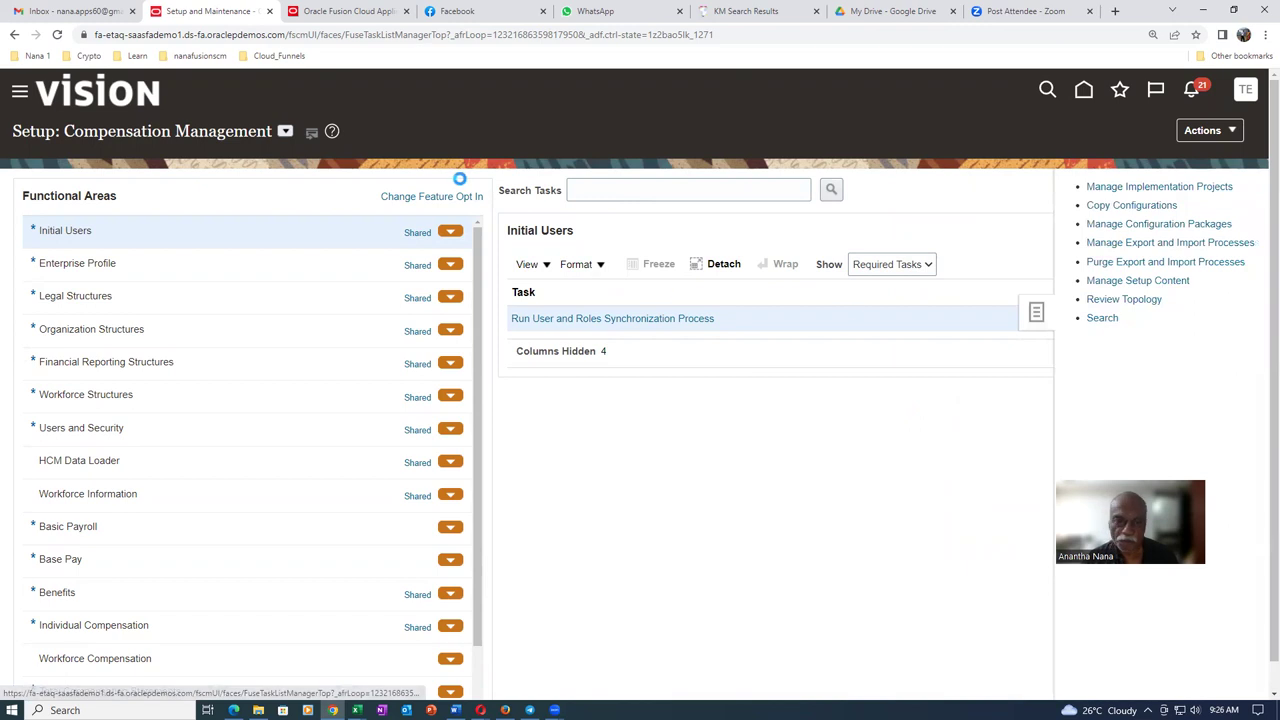
Step: Search the setup tasks for mana%resour% and open the Manage Resources task
{"action": "left_click", "coordinate": [437, 189]}
{"action": "type", "text": "mana"}
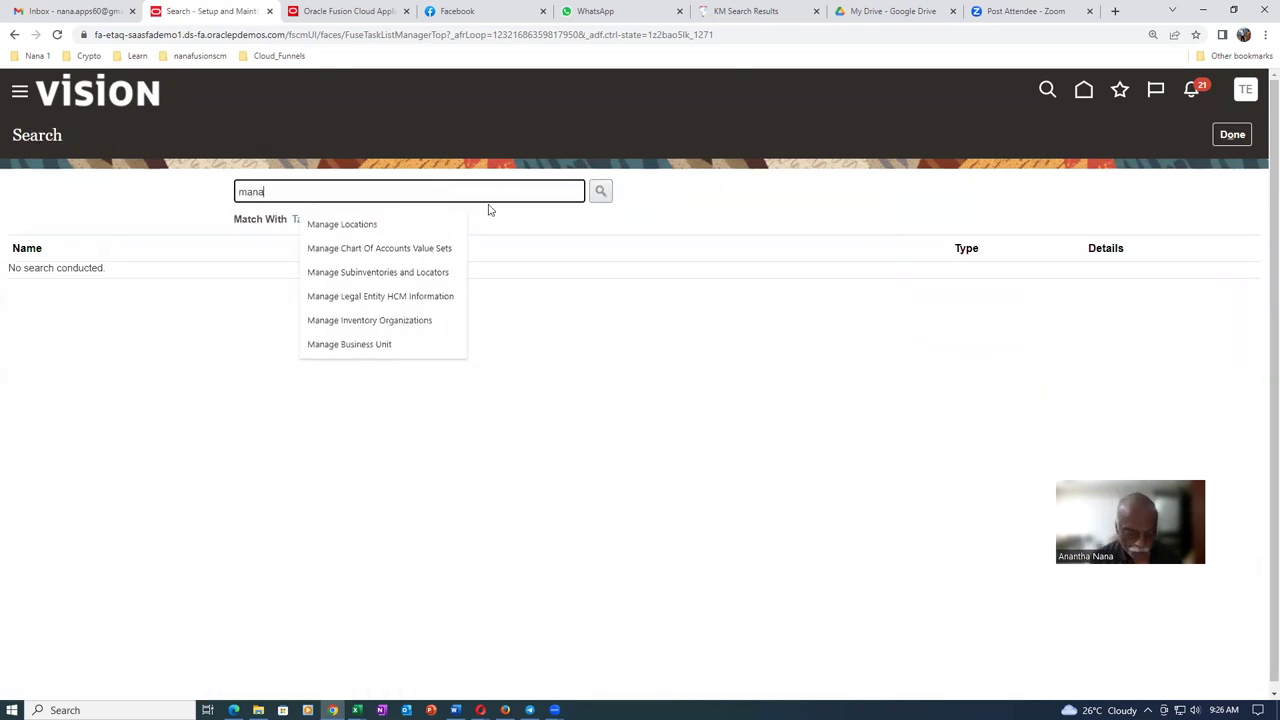
{"action": "type", "text": "%resour%"}
{"action": "key", "text": "Return"}
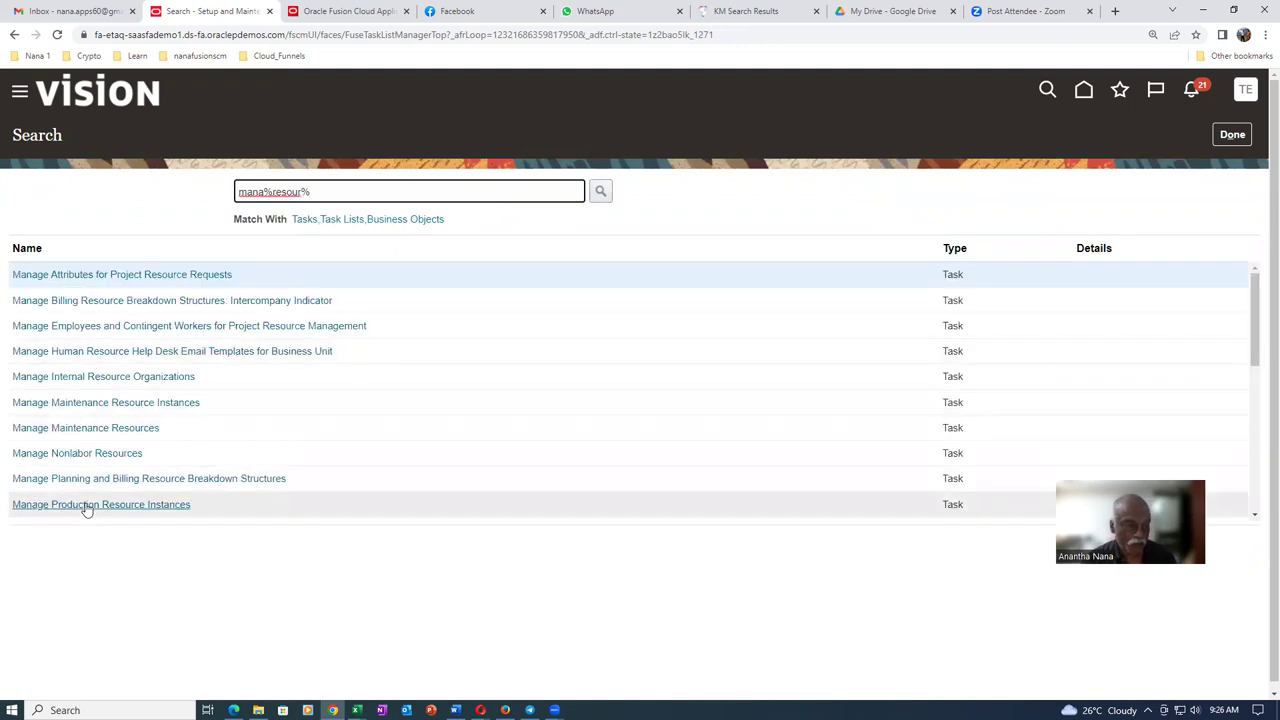
{"action": "scroll", "coordinate": [87, 510], "scroll_direction": "down", "scroll_amount": 10}
{"action": "scroll", "coordinate": [131, 503], "scroll_direction": "down", "scroll_amount": 3}
{"action": "scroll", "coordinate": [129, 503], "scroll_direction": "down", "scroll_amount": 2}
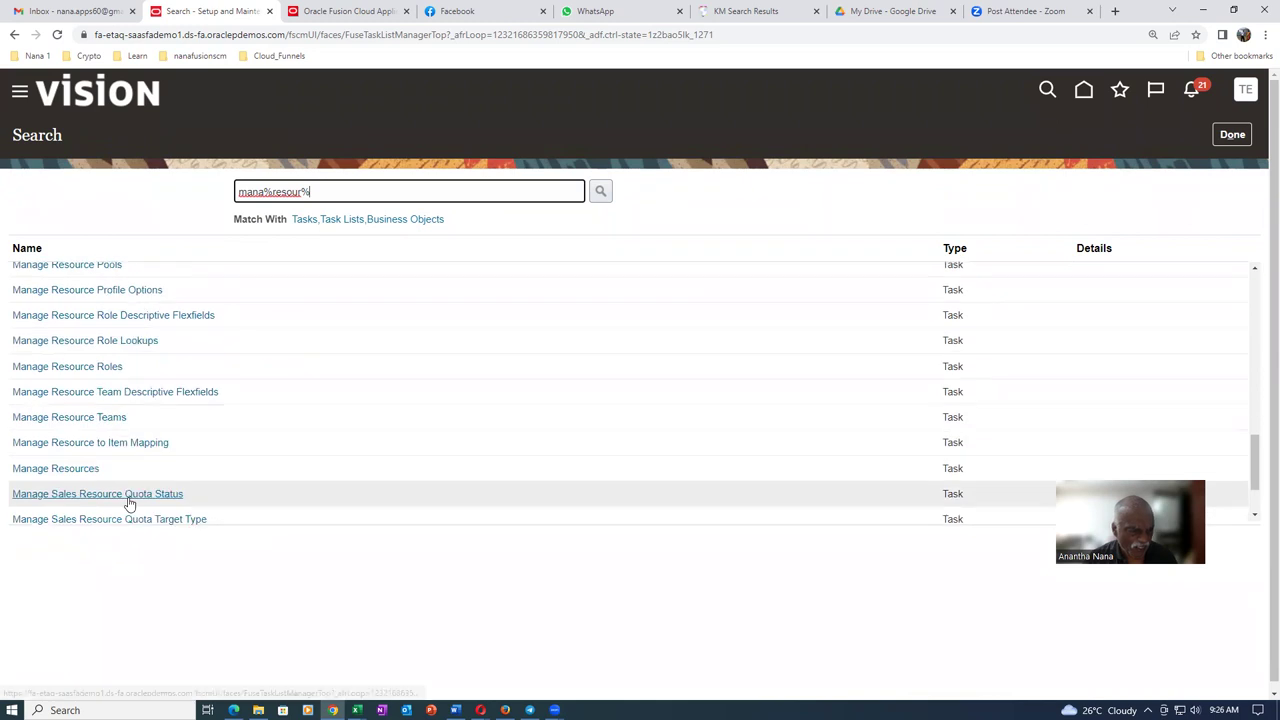
{"action": "left_click", "coordinate": [45, 470]}
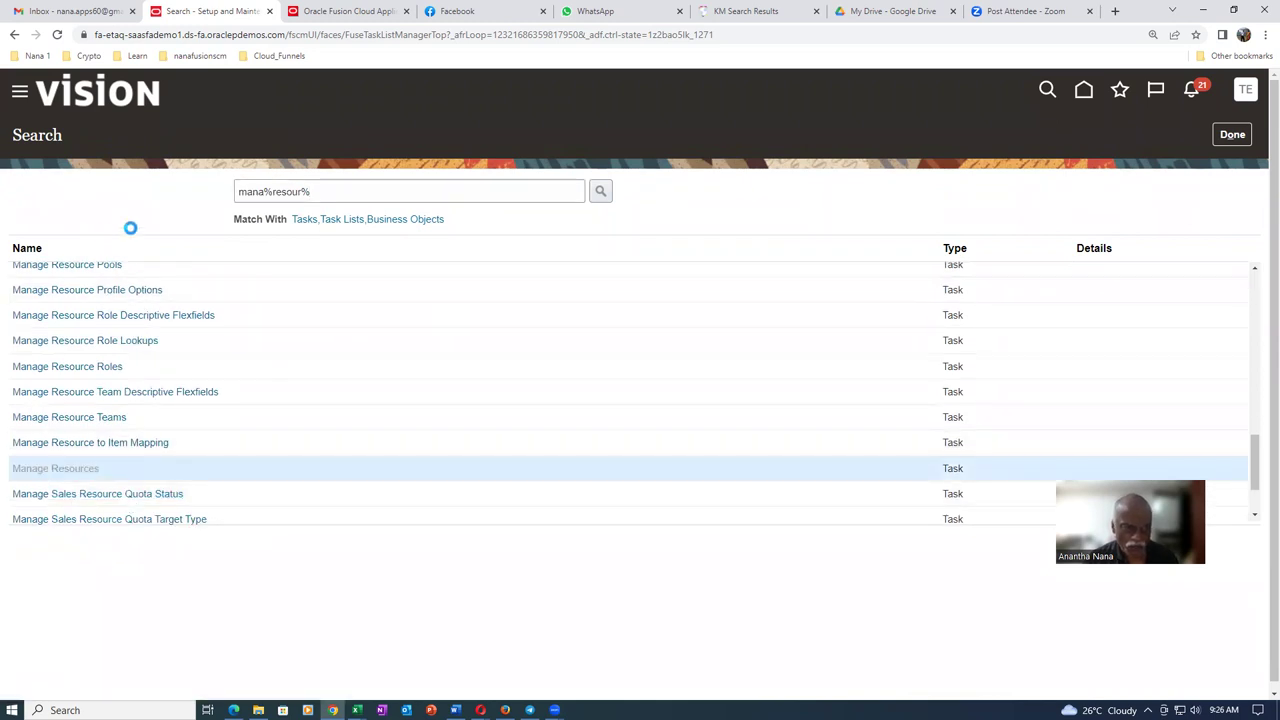
Step: Search for resources named t011 and open the matching employee resource for editing
{"action": "left_click", "coordinate": [152, 226]}
{"action": "type", "text": "t011"}
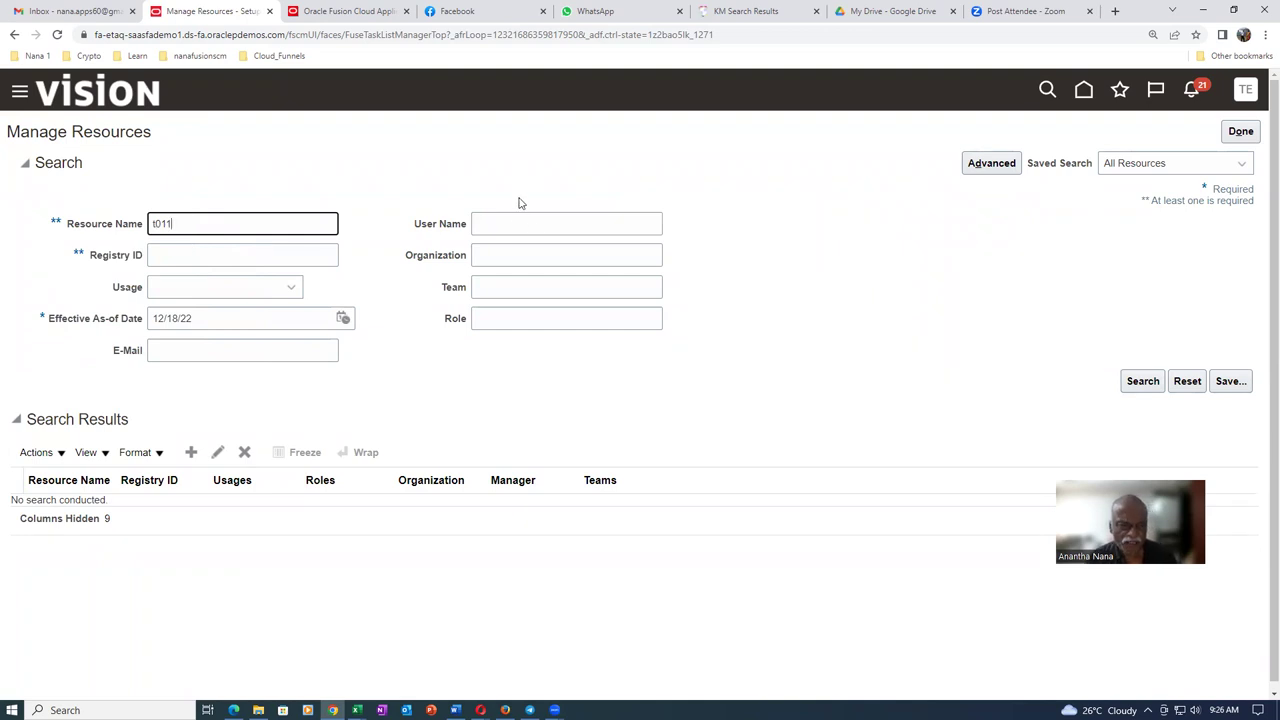
{"action": "key", "text": "Return"}
{"action": "left_click", "coordinate": [310, 510]}
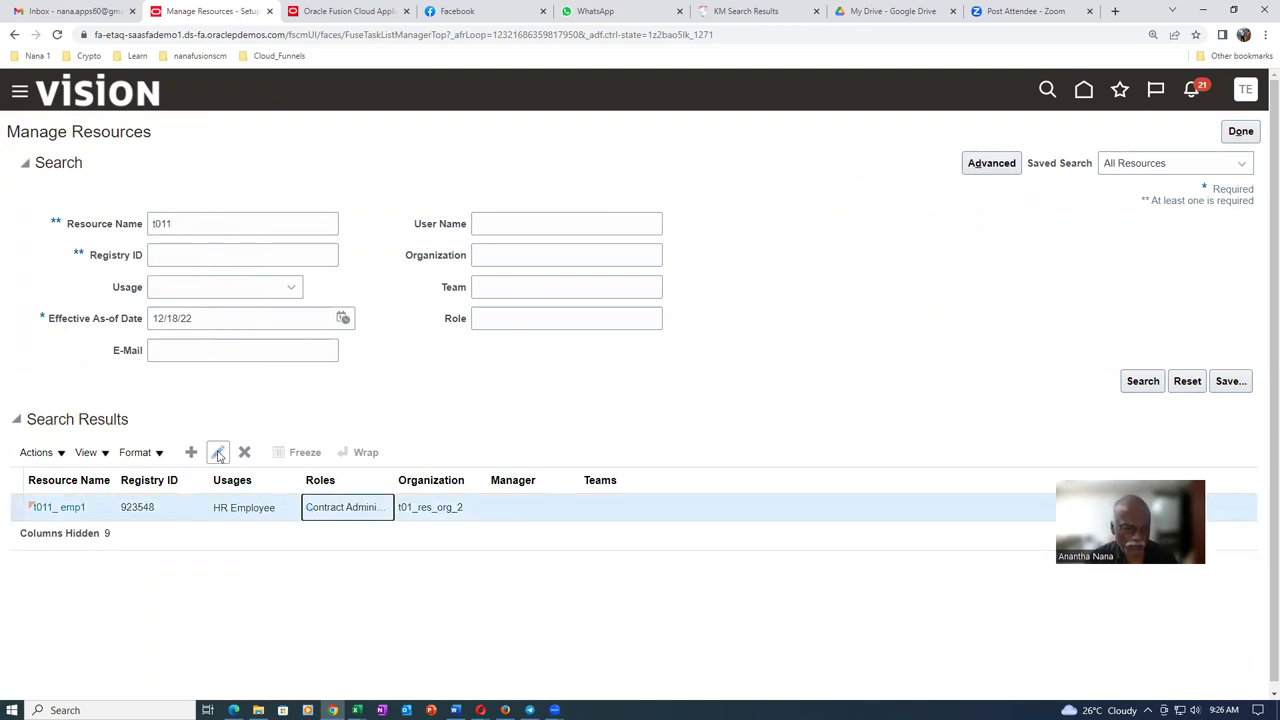
{"action": "left_click", "coordinate": [218, 453]}
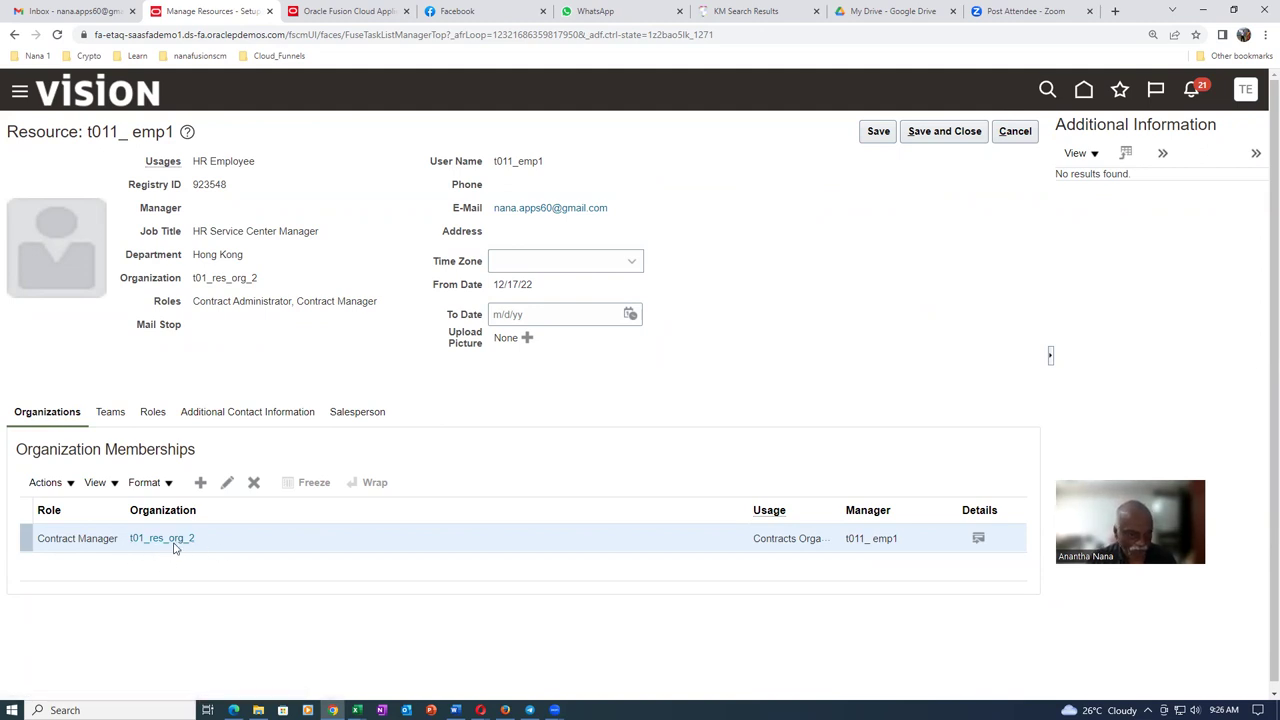
Step: Set the To Date of the resource's Contract Administrator role to 12/17/22, and save and close out of Manage Resources
{"action": "left_click", "coordinate": [156, 416]}
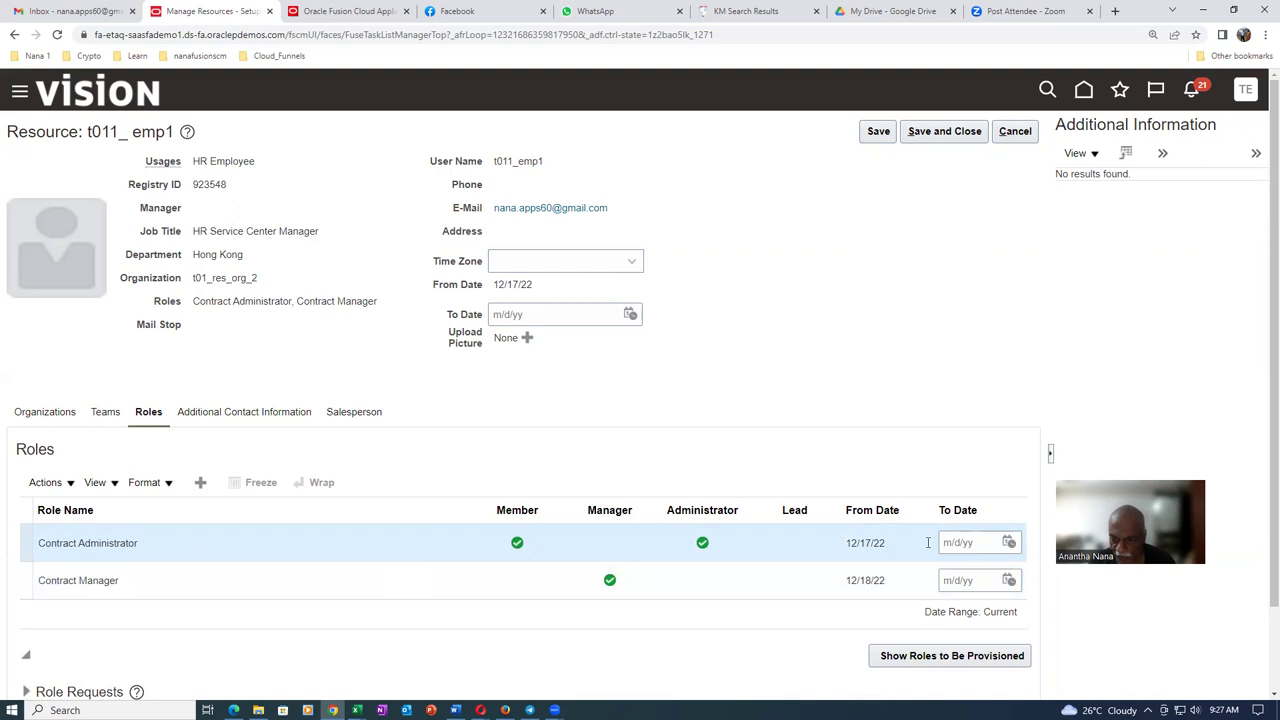
{"action": "left_click", "coordinate": [1008, 544]}
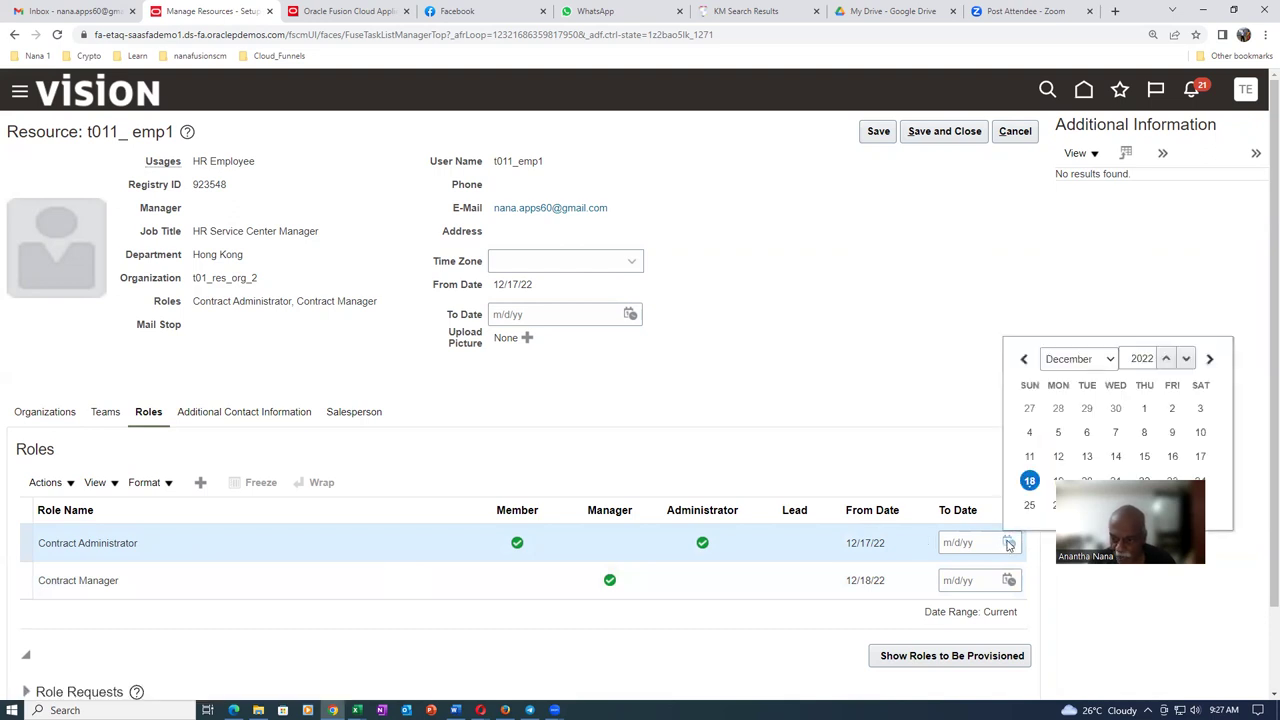
{"action": "left_click", "coordinate": [1203, 458]}
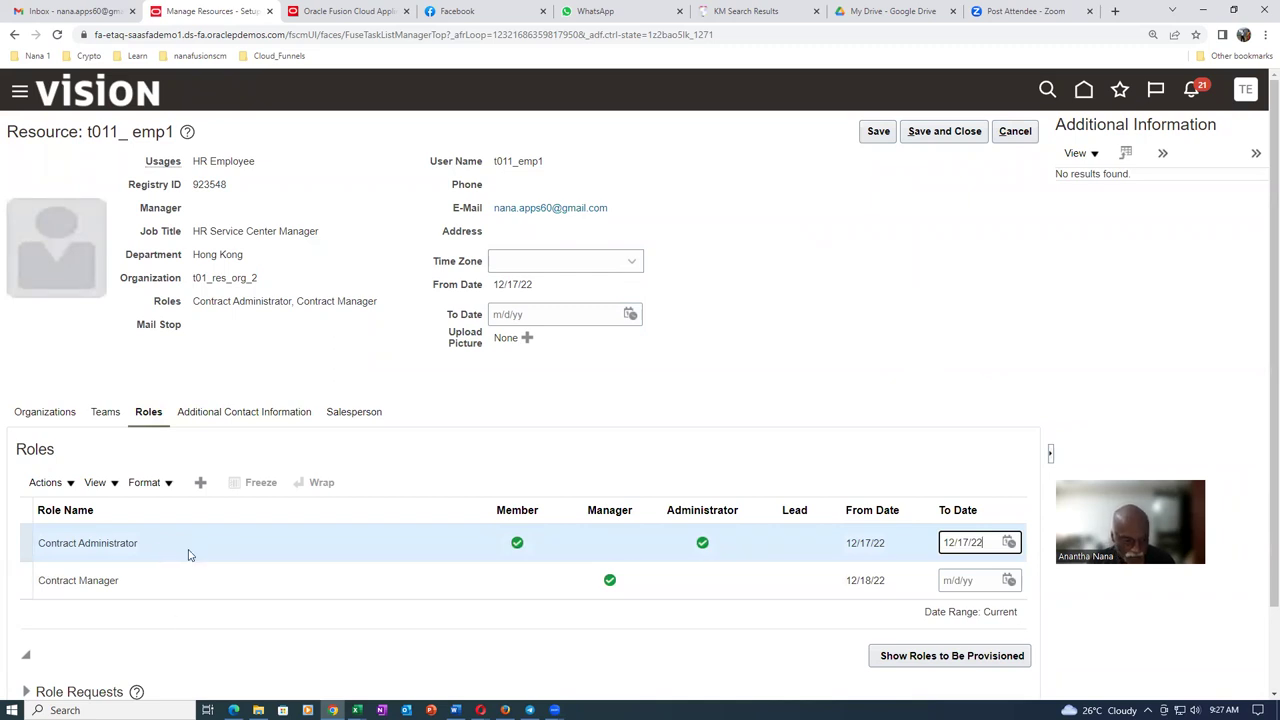
{"action": "left_click", "coordinate": [944, 131]}
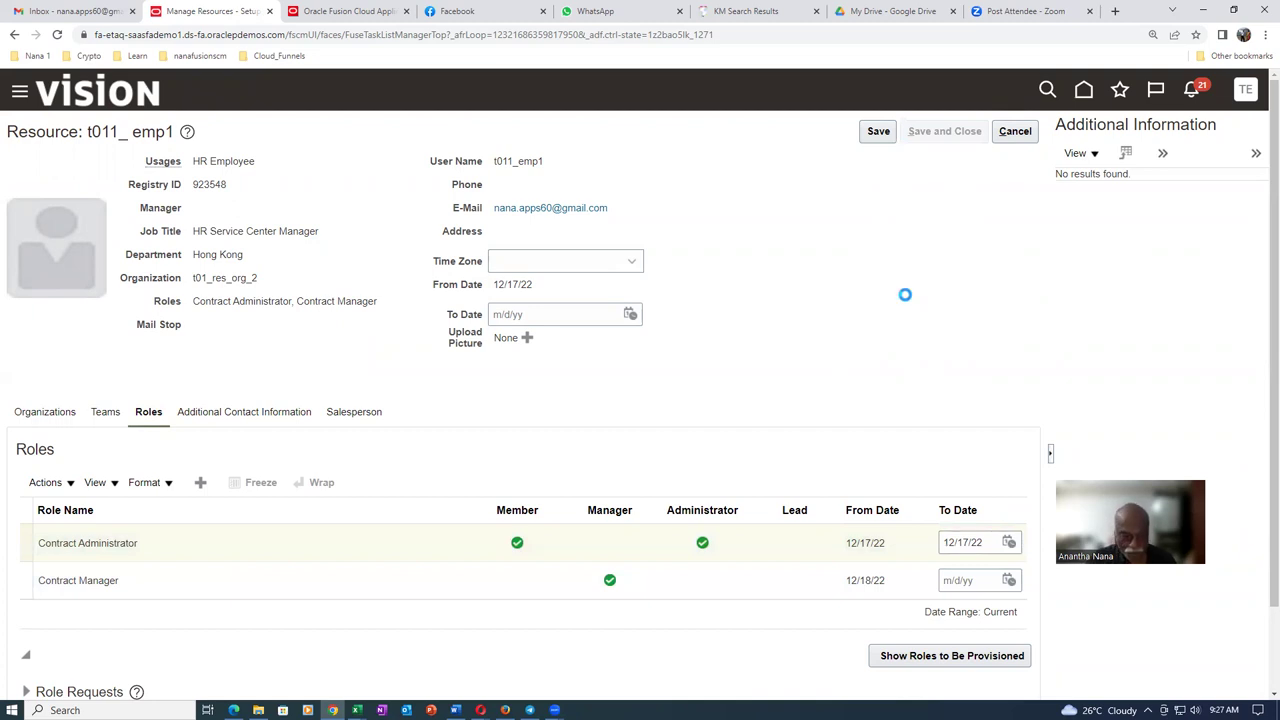
{"action": "left_click", "coordinate": [1236, 136]}
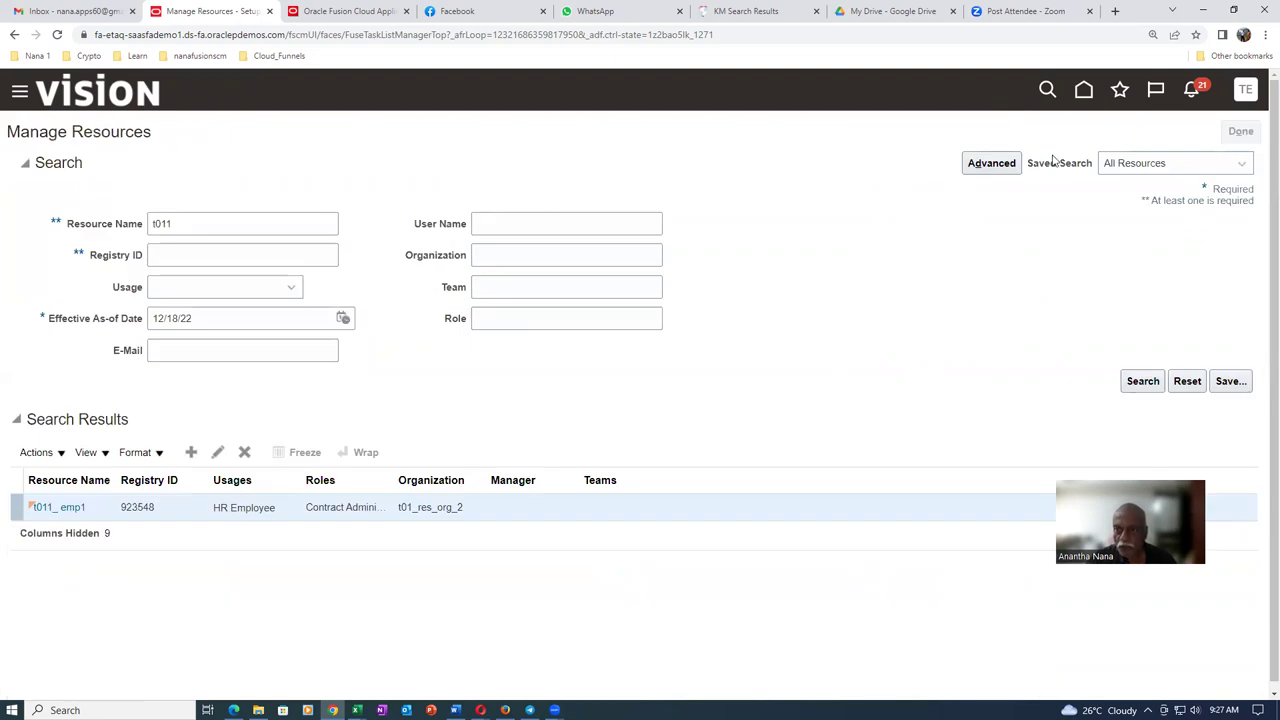
{"action": "left_click", "coordinate": [1234, 134]}
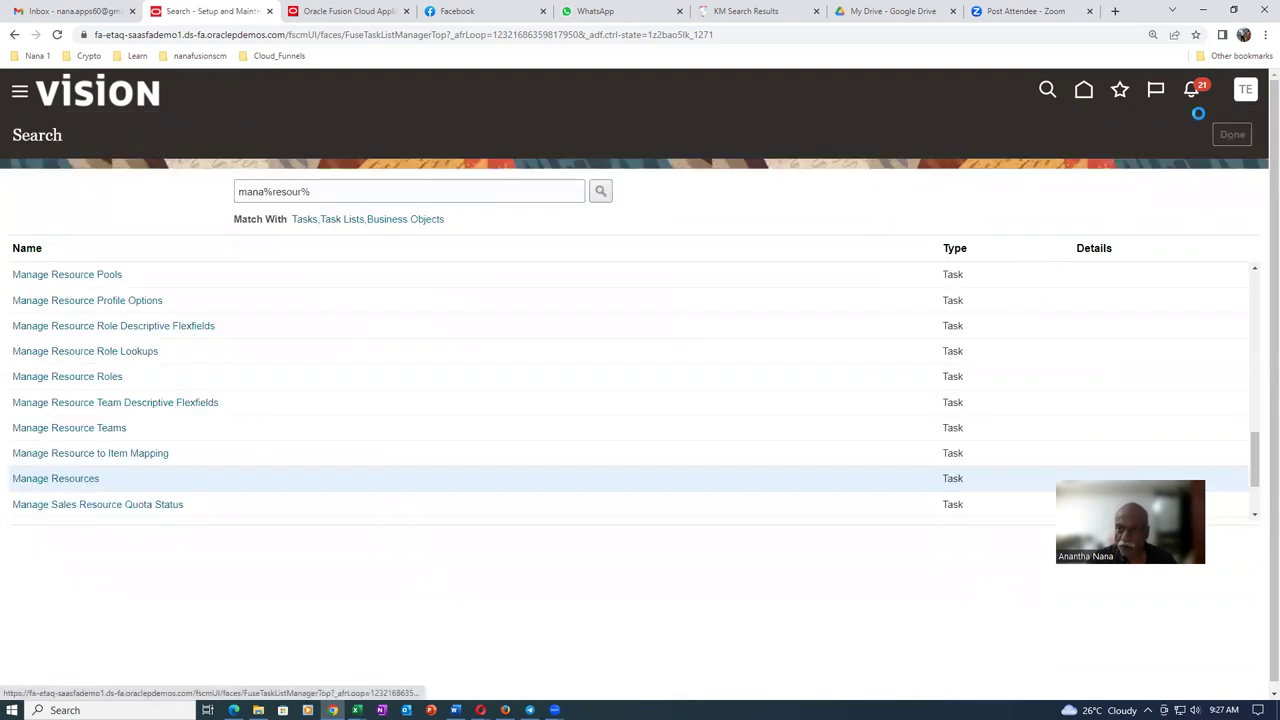
Step: Sign out of the application and sign back in as the t011 employee
{"action": "left_click", "coordinate": [1245, 92]}
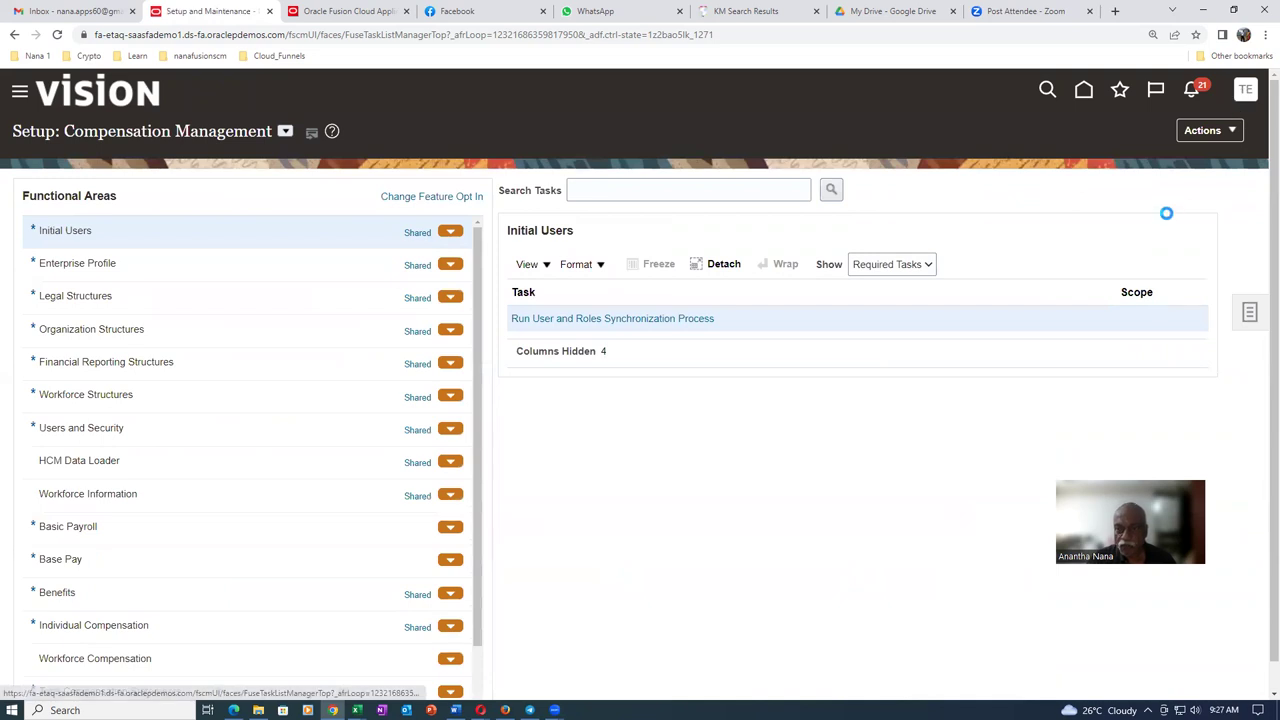
{"action": "left_click", "coordinate": [1222, 132]}
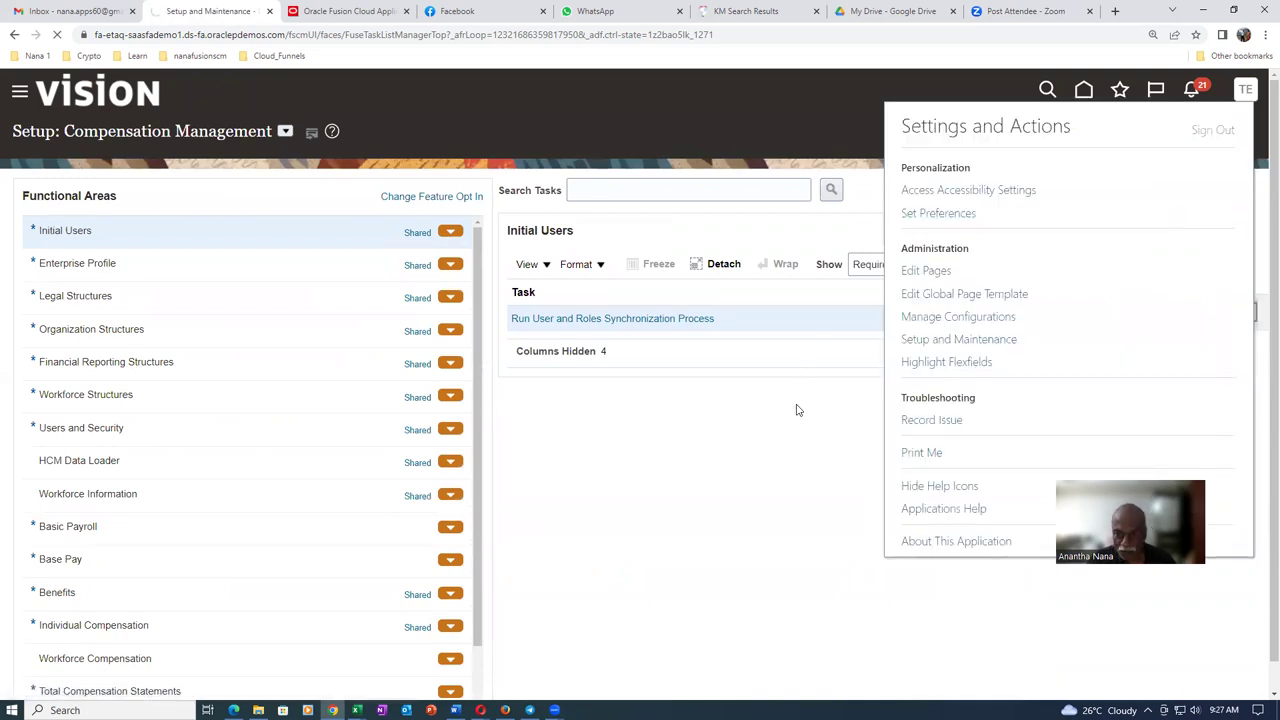
{"action": "left_click", "coordinate": [651, 349]}
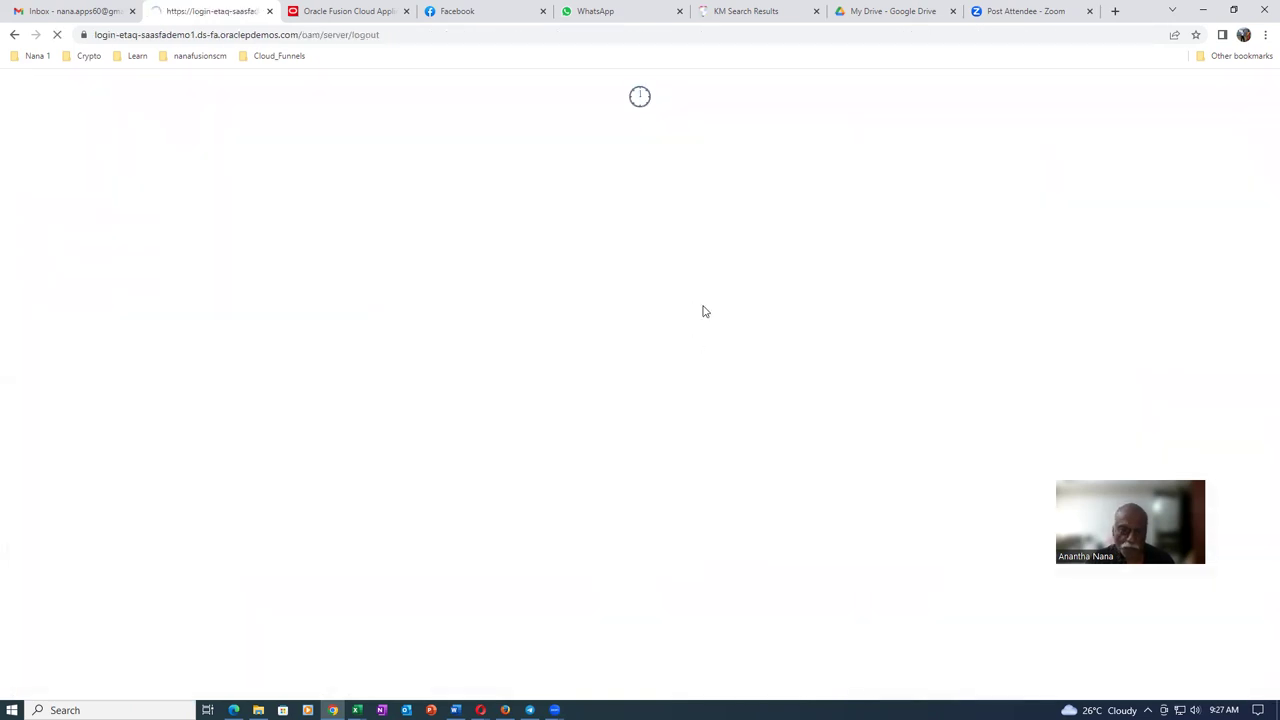
{"action": "left_click", "coordinate": [590, 398]}
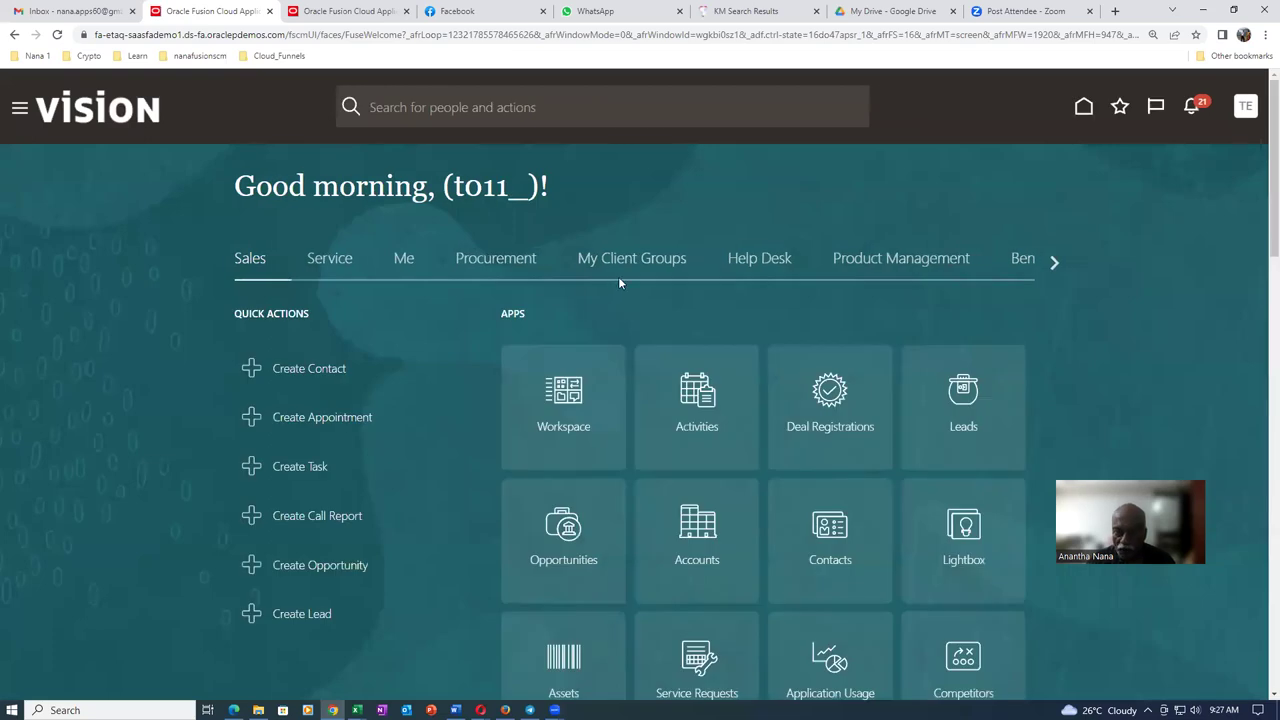
Step: Start a new contract in Contract Management, examine the business units available for it, and cancel the contract creation
{"action": "left_click", "coordinate": [1054, 264]}
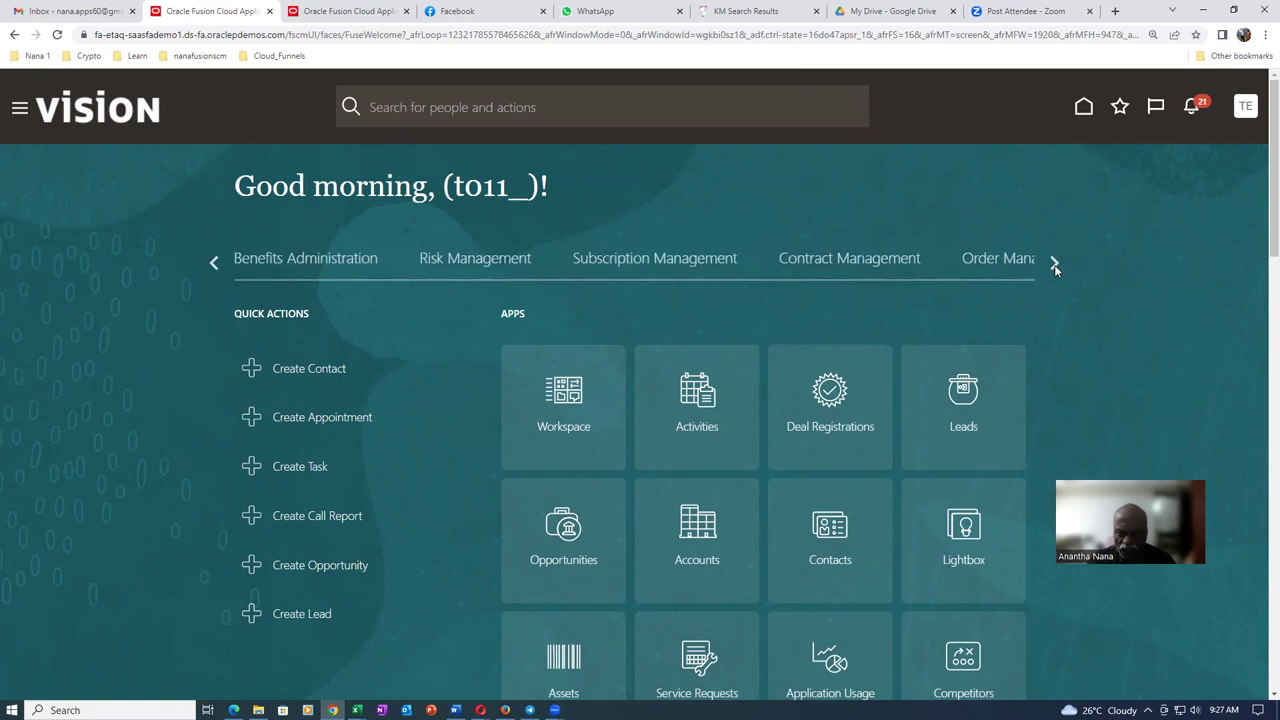
{"action": "left_click", "coordinate": [889, 262]}
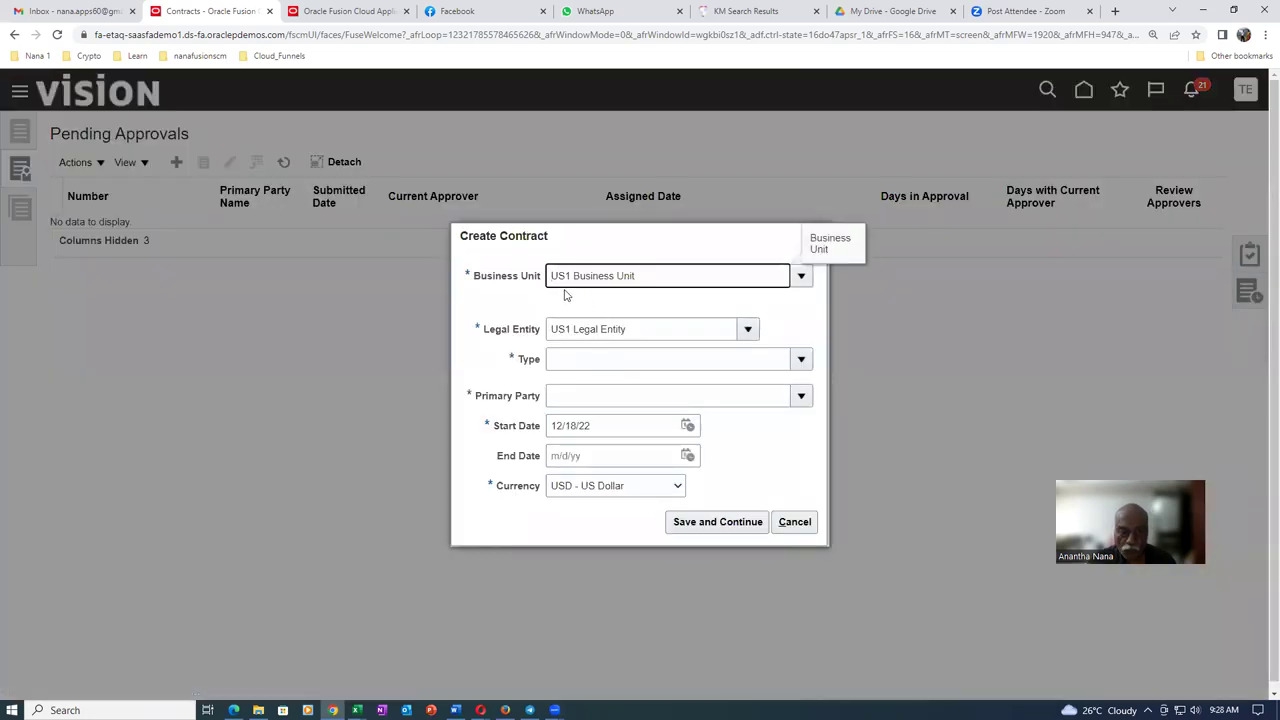
{"action": "left_click", "coordinate": [802, 277]}
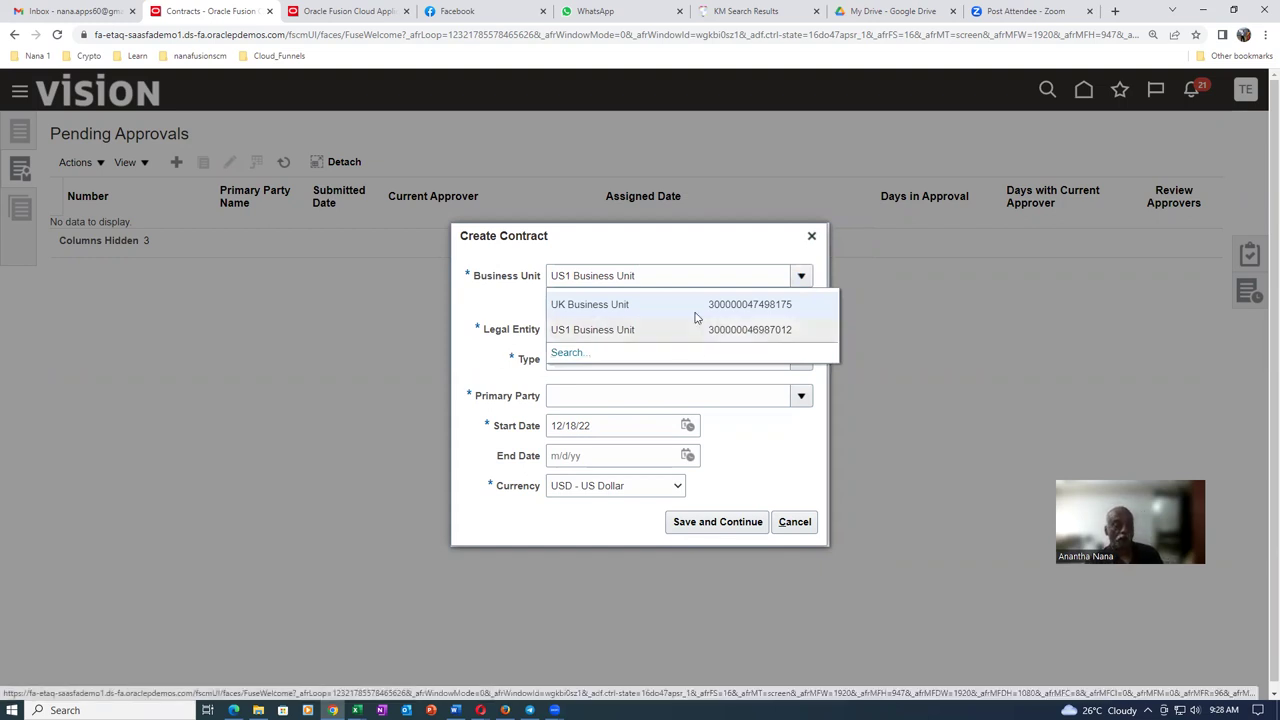
{"action": "left_click", "coordinate": [661, 248]}
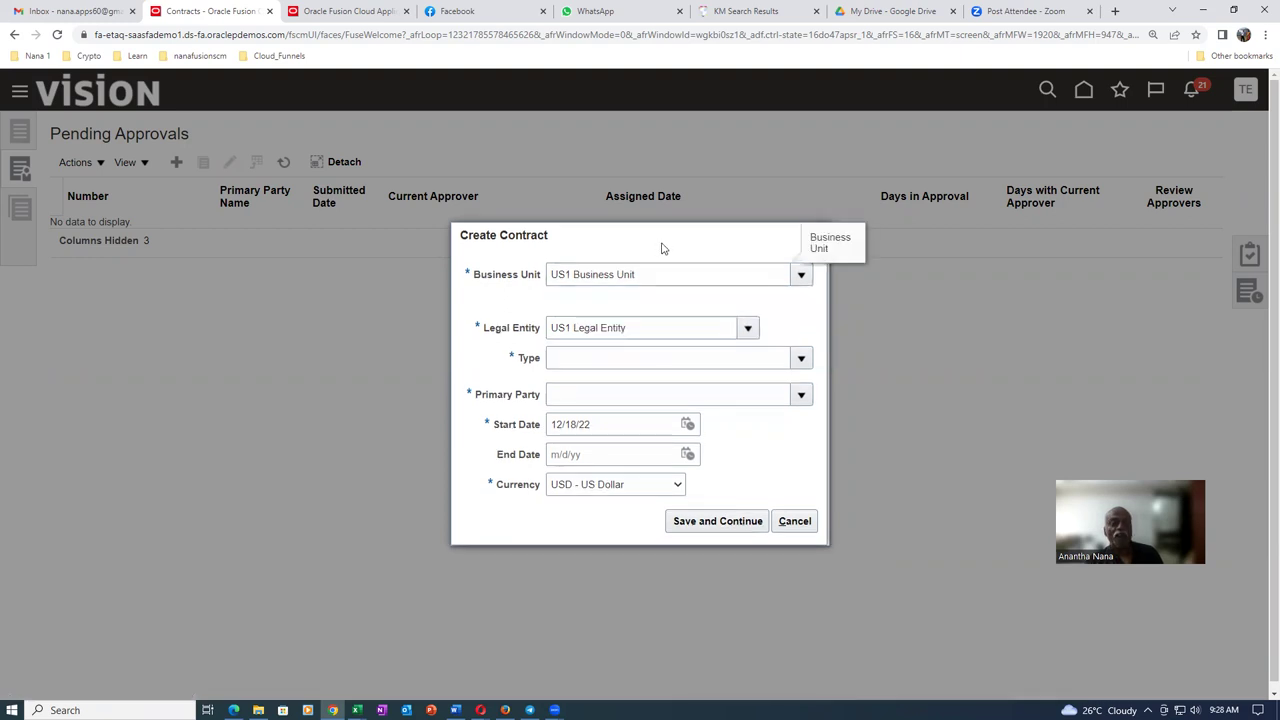
{"action": "left_click", "coordinate": [798, 524]}
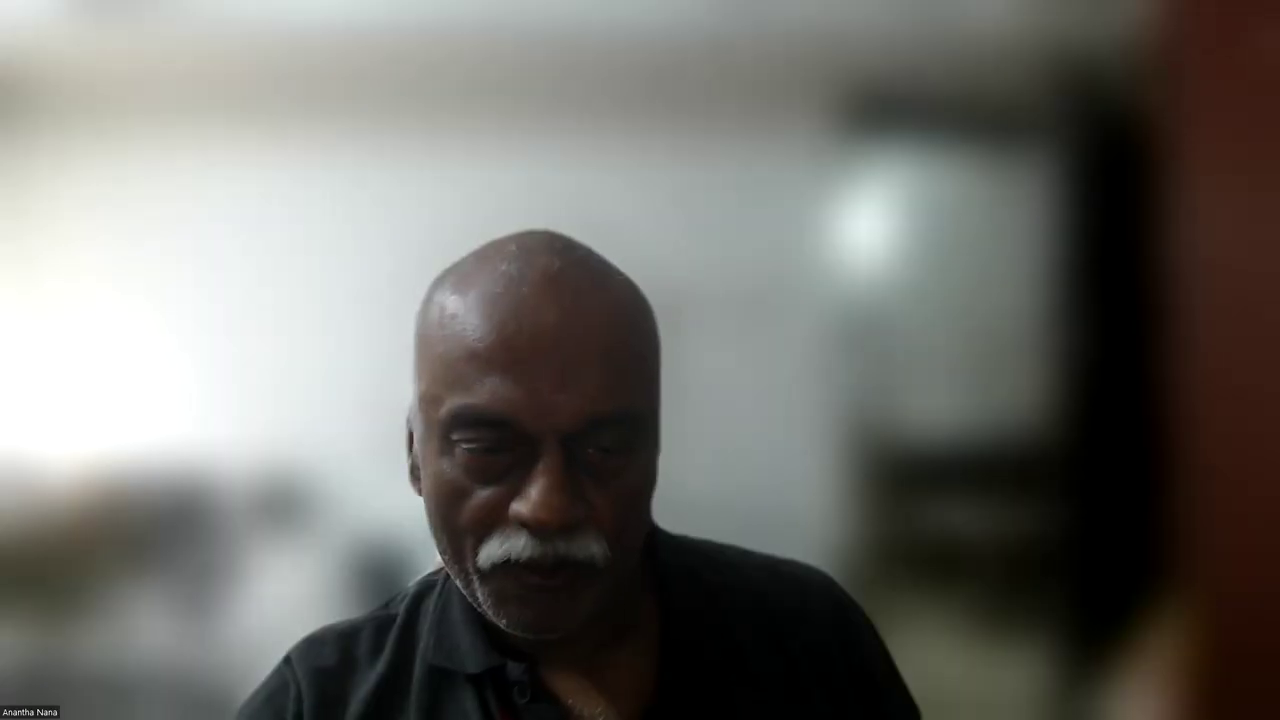